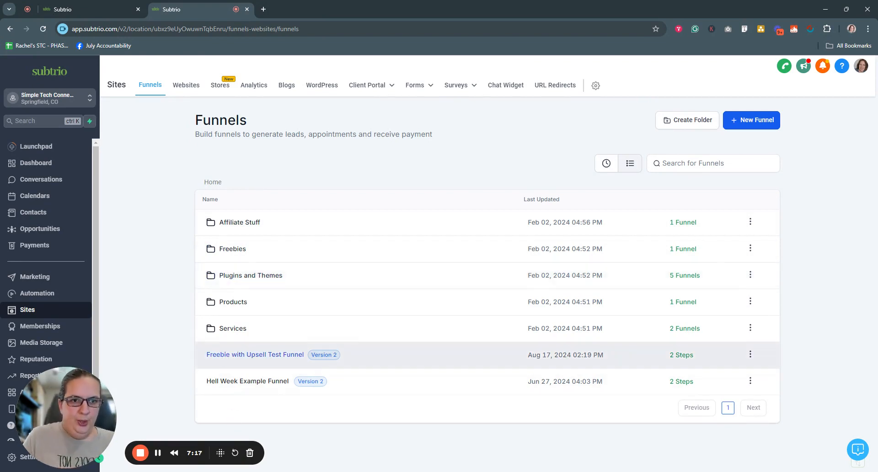
Open the Freebie with Upsell Test Funnel and preview its live landing page opt-in form.
click(235, 355)
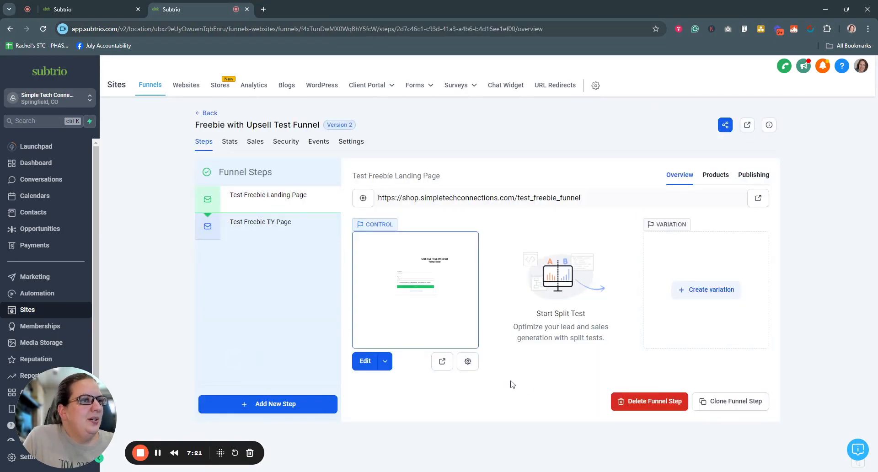
click(443, 360)
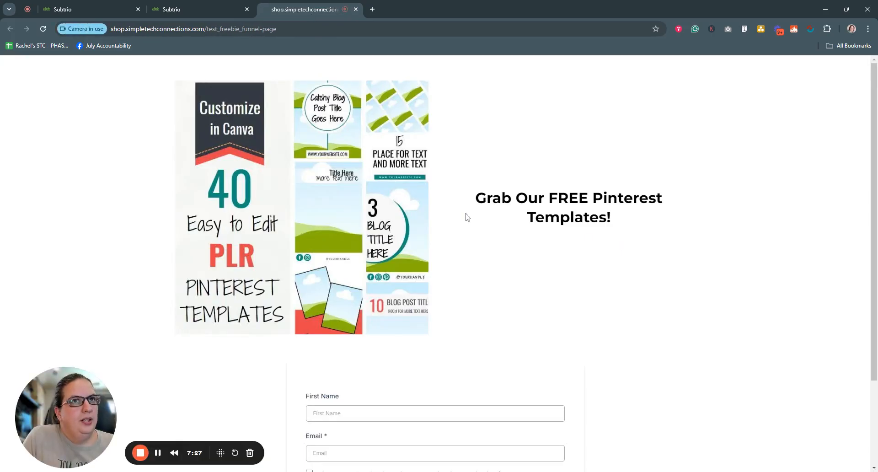
scroll(466, 215, down, 2)
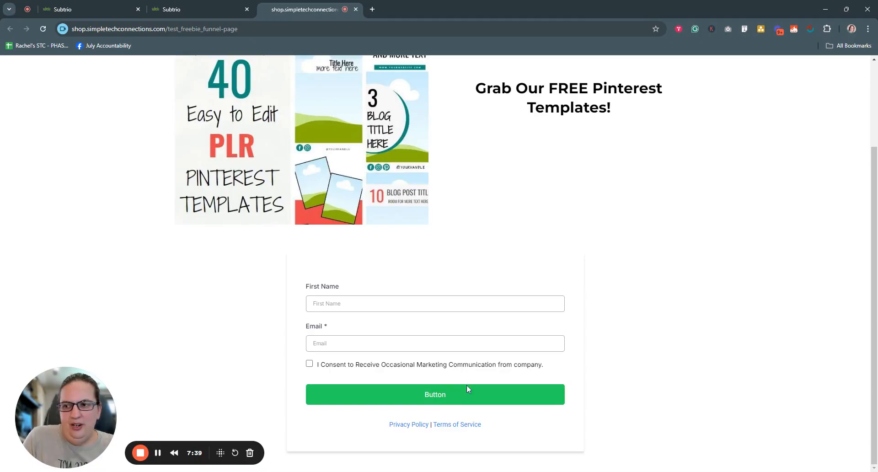
click(356, 10)
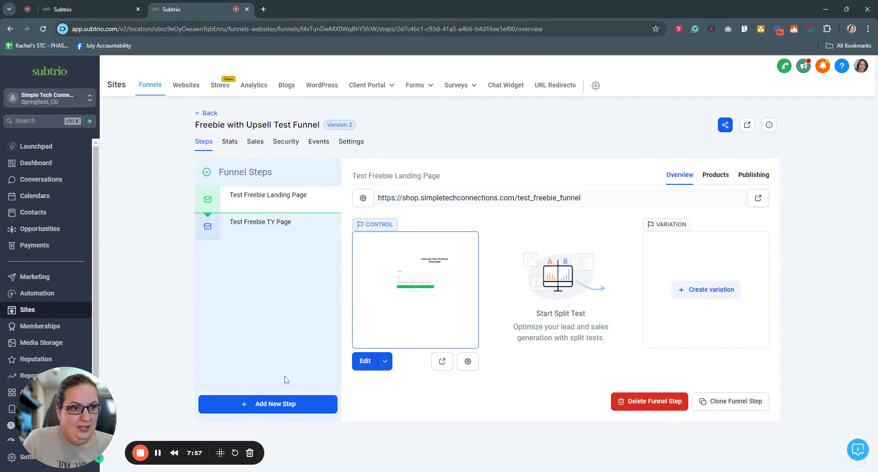
Create a funnel step named 'Test Freebie Upsell Page' with the path test_freebie_upsell.
click(269, 404)
click(373, 223)
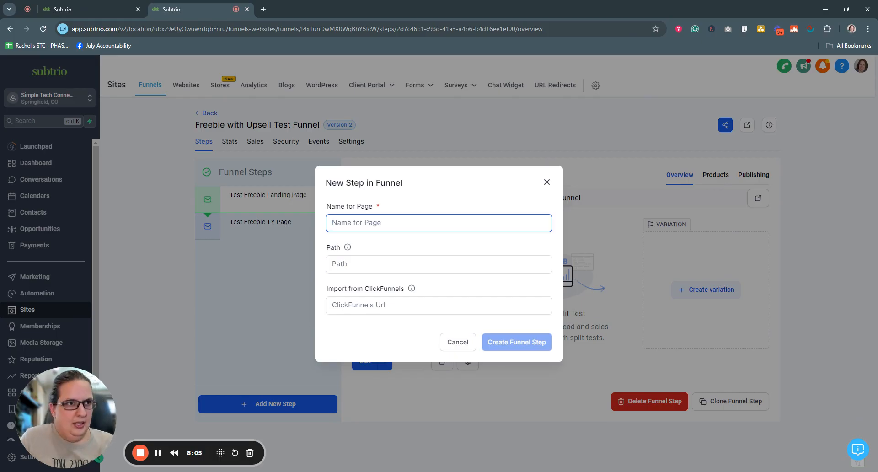
text(Test F)
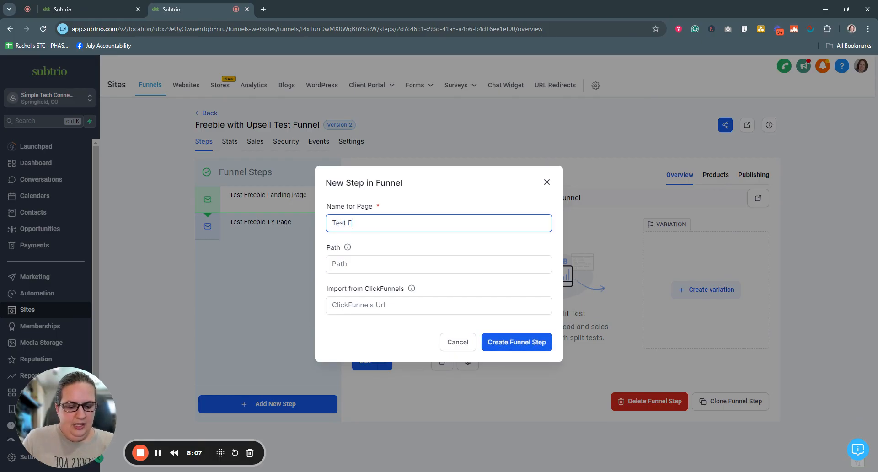
text(reebie Upsel)
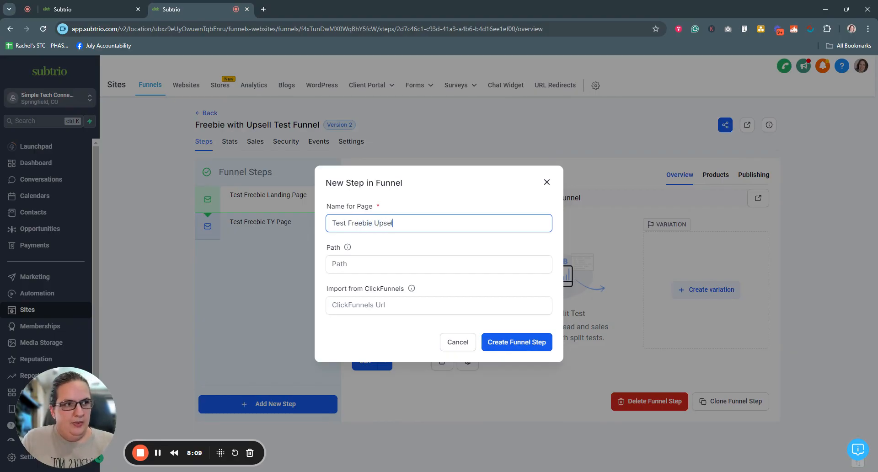
text(l Page)
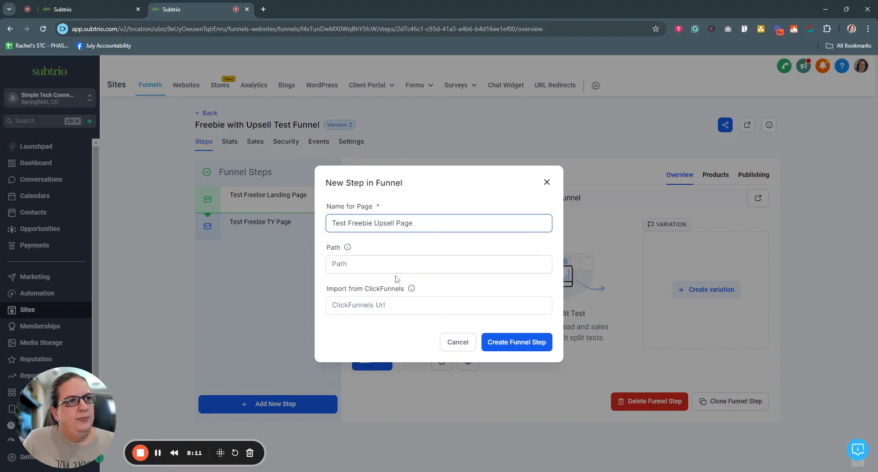
click(396, 277)
text(text)
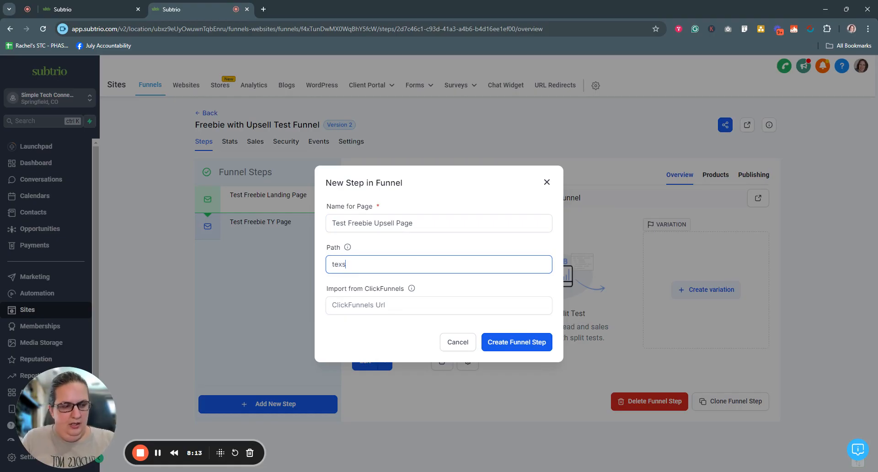
key(BackSpace)
key(BackSpace)
text(st-)
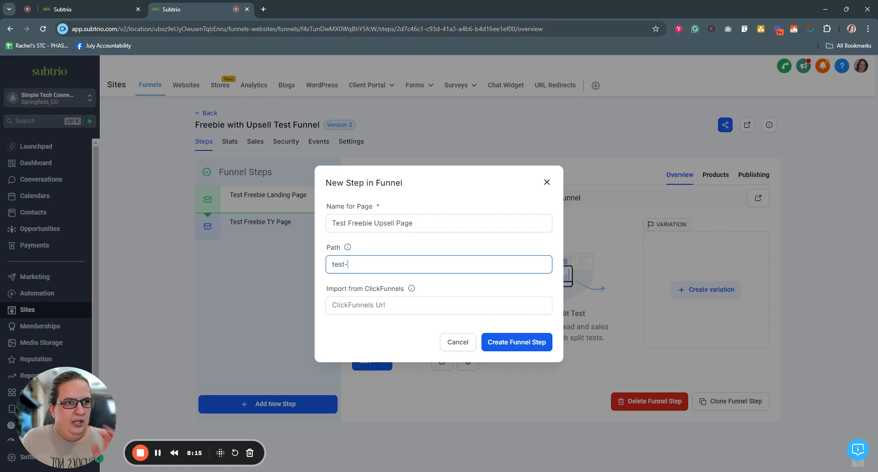
key(BackSpace)
text(_)
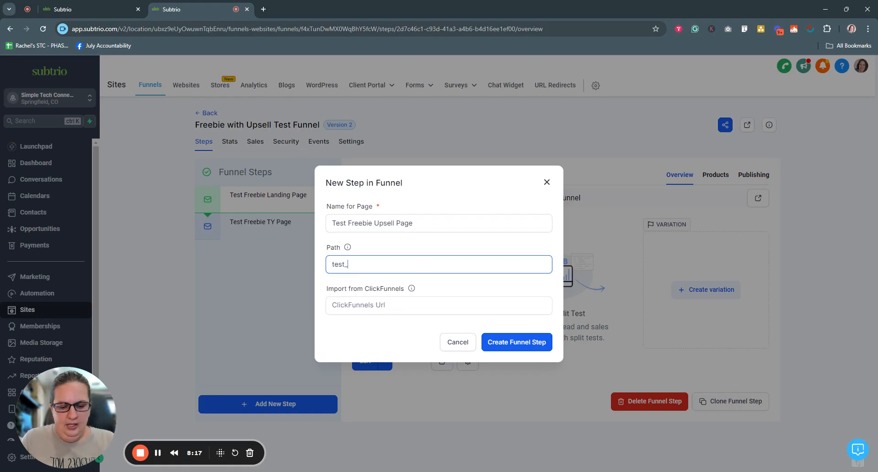
text(freebie-)
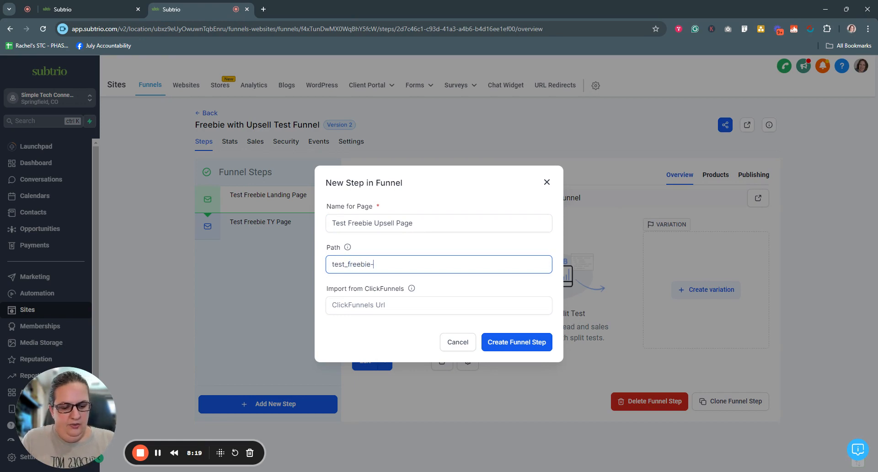
key(BackSpace)
text(_upsell)
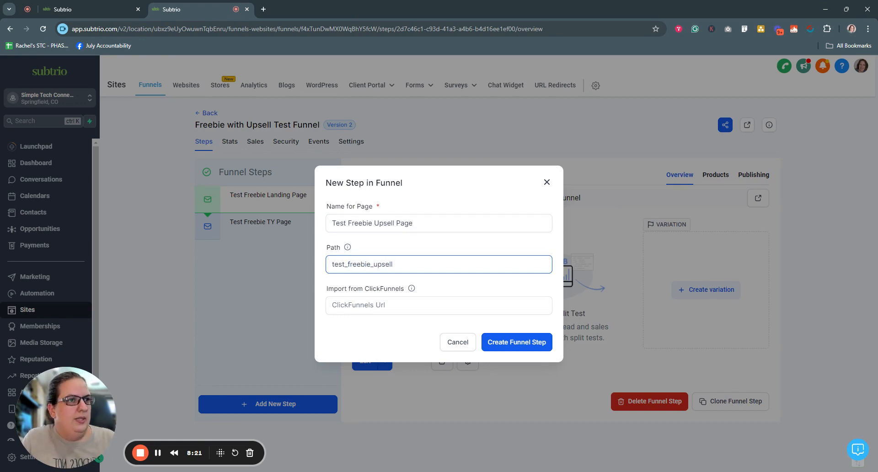
click(497, 343)
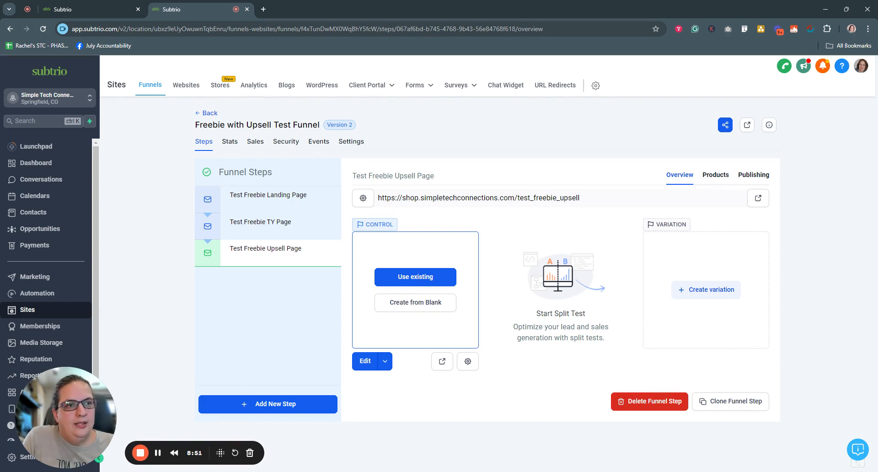
Import the Link Whisper - Plugin page from the Link Whisper - Product funnel into the step.
click(404, 277)
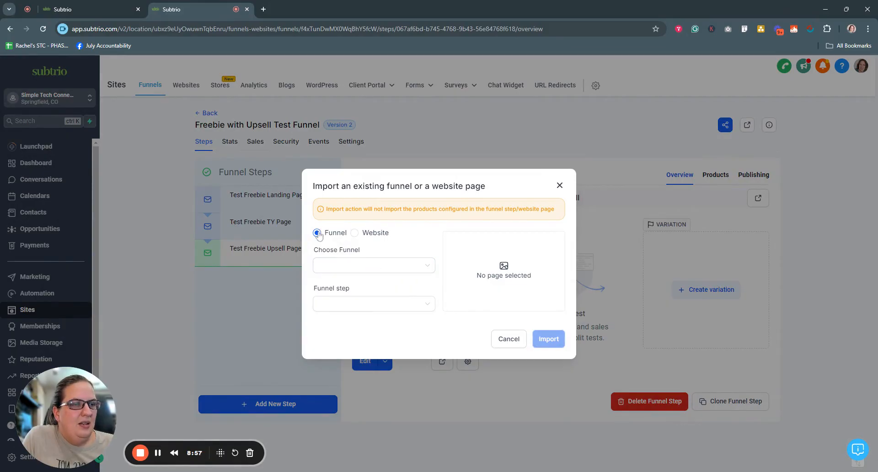
click(375, 266)
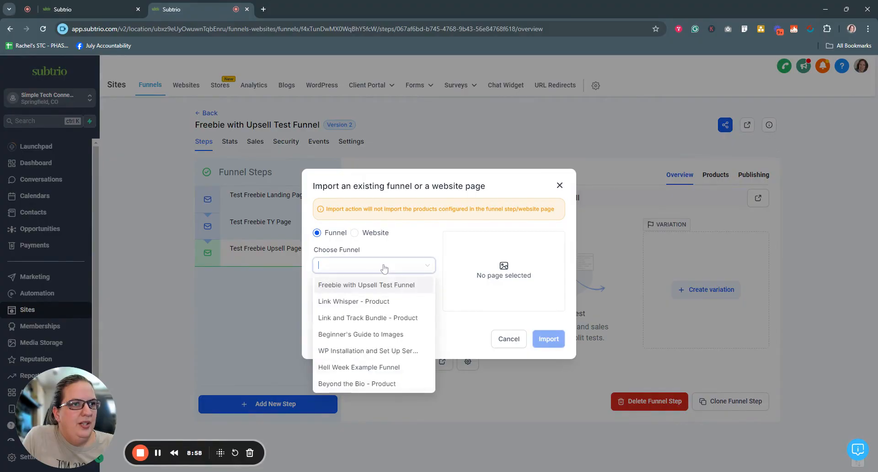
click(385, 301)
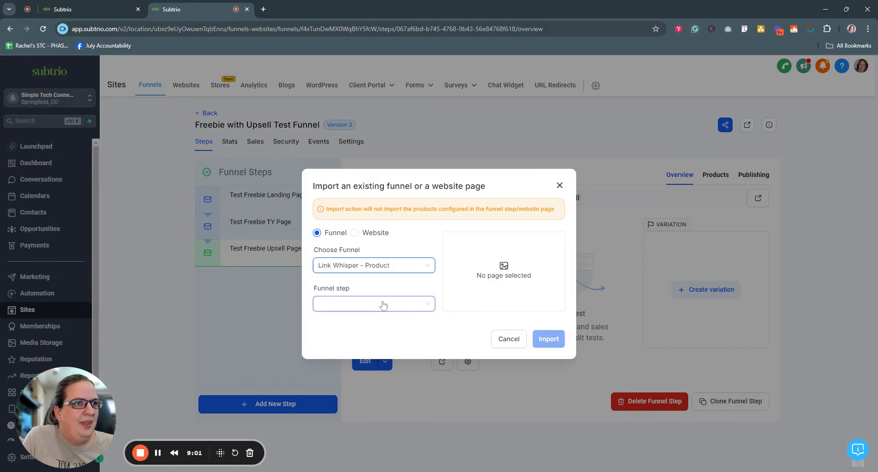
click(383, 304)
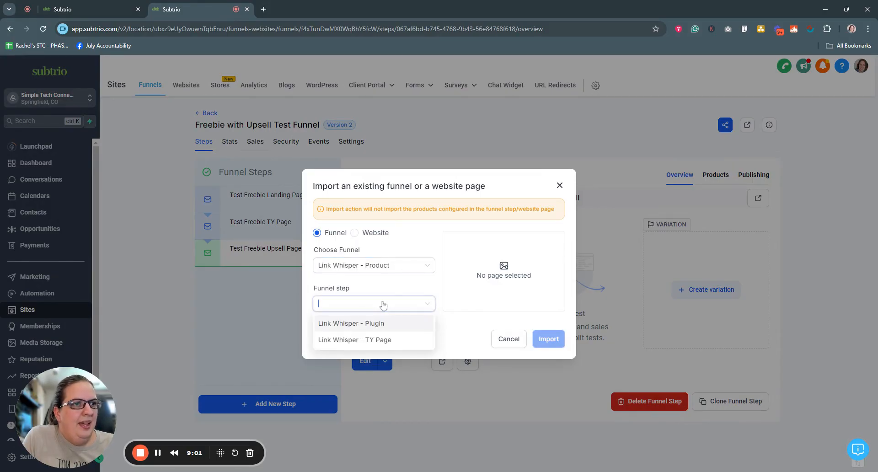
click(402, 266)
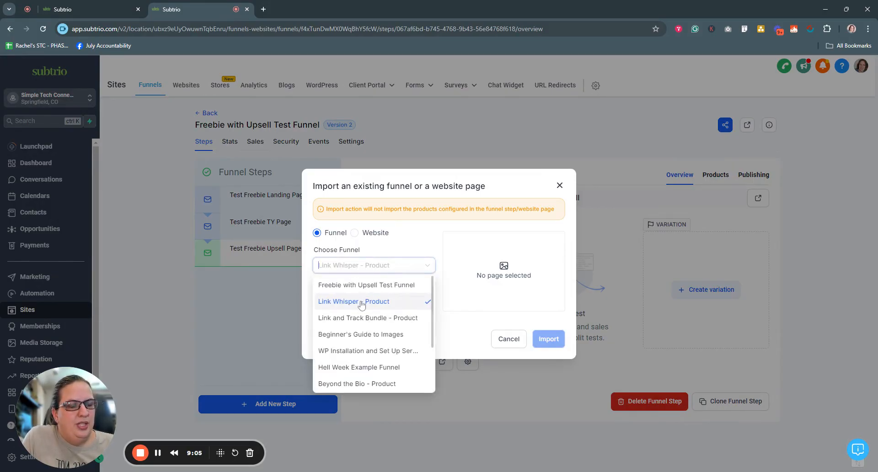
click(384, 302)
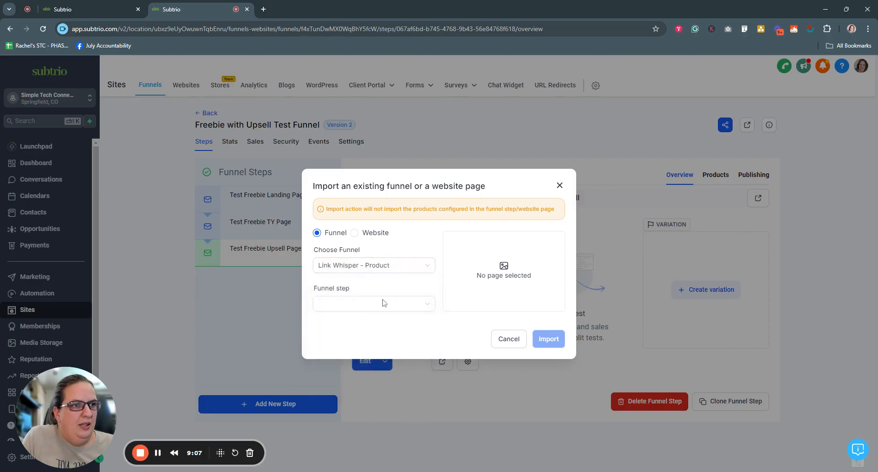
click(383, 304)
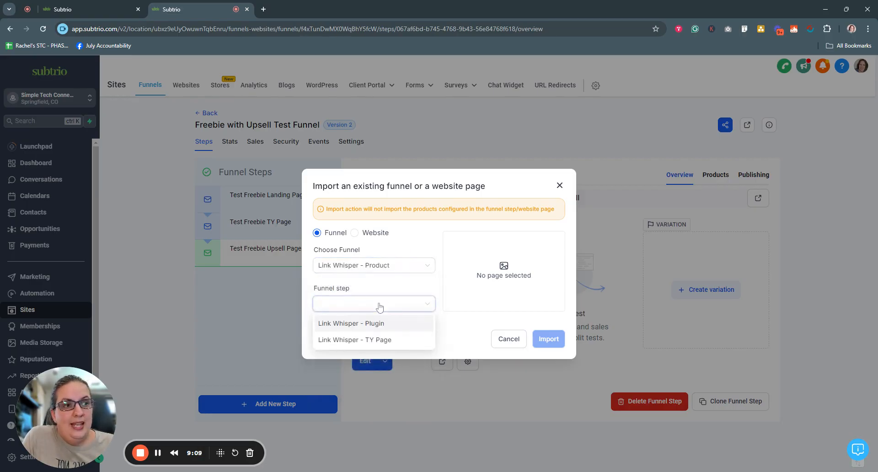
click(361, 324)
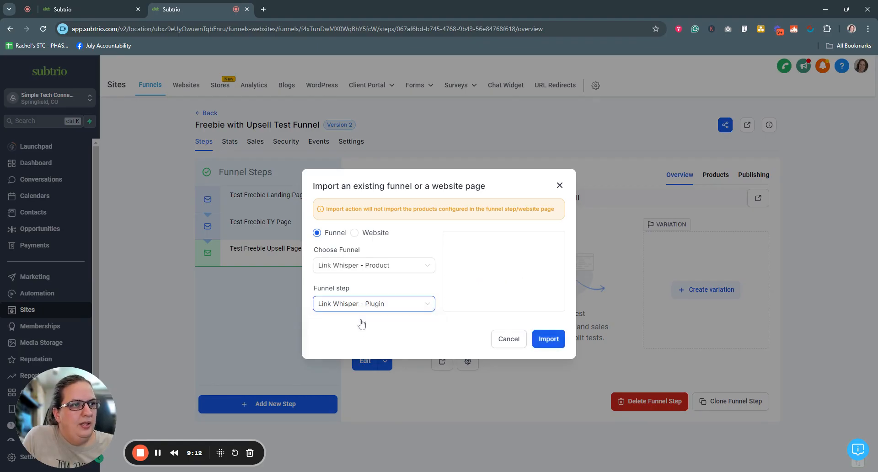
click(550, 342)
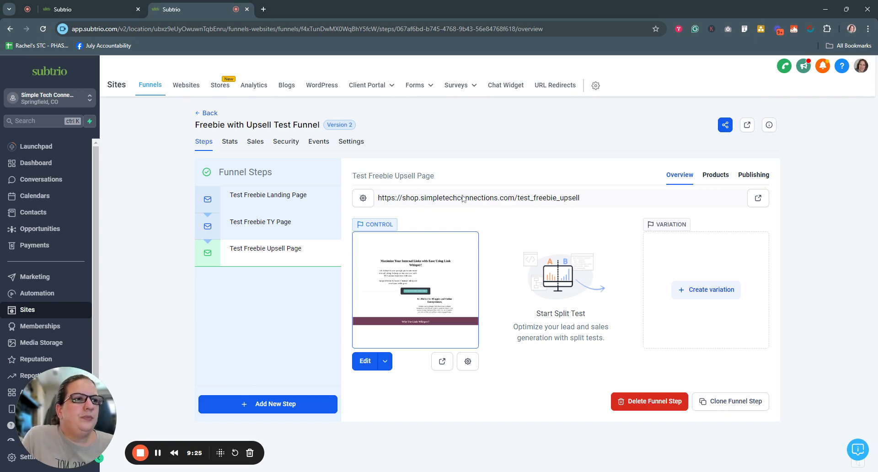
Preview the imported upsell page live, then open it in the page builder.
click(442, 362)
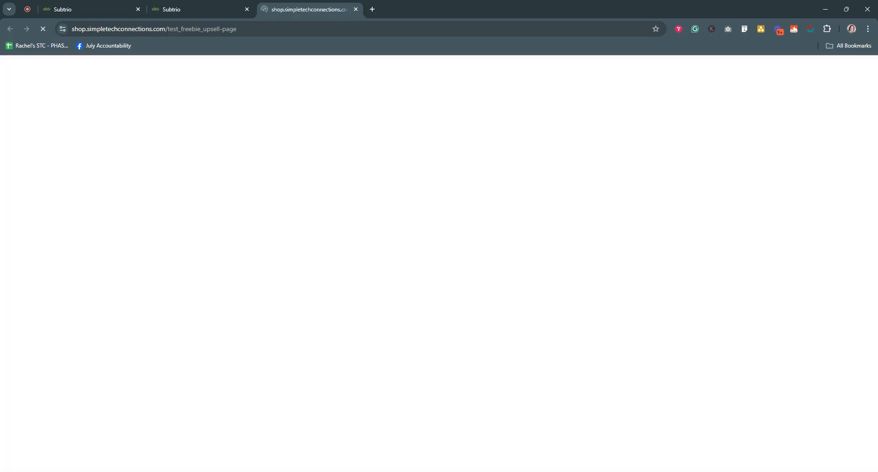
scroll(137, 334, down, 4)
scroll(144, 348, down, 20)
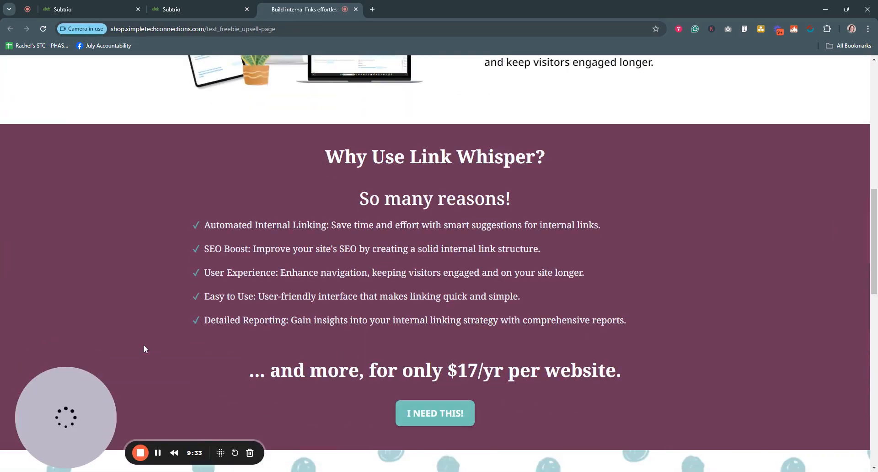
scroll(145, 348, up, 14)
scroll(144, 348, up, 10)
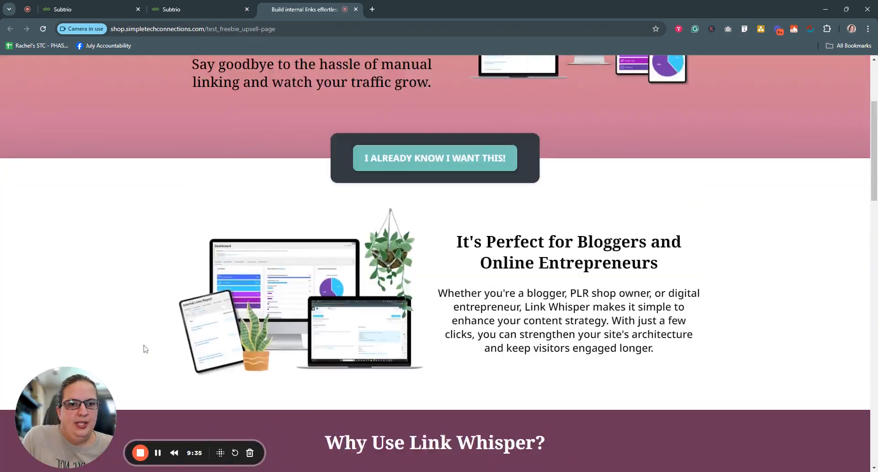
click(181, 8)
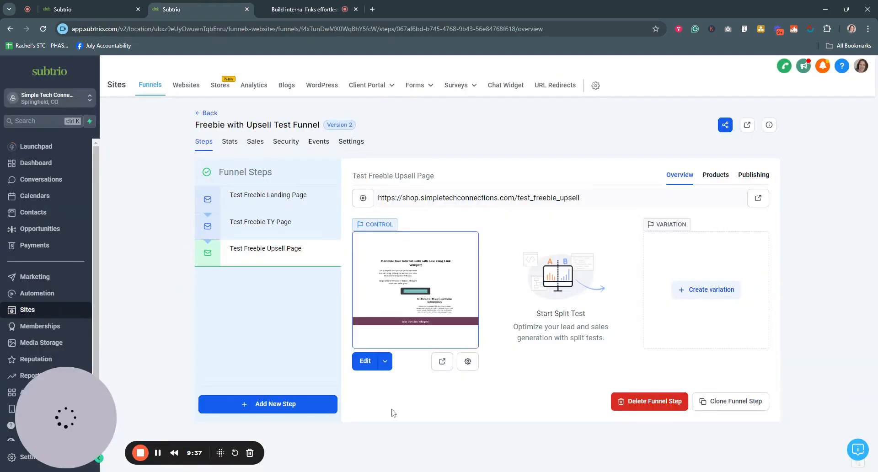
click(364, 361)
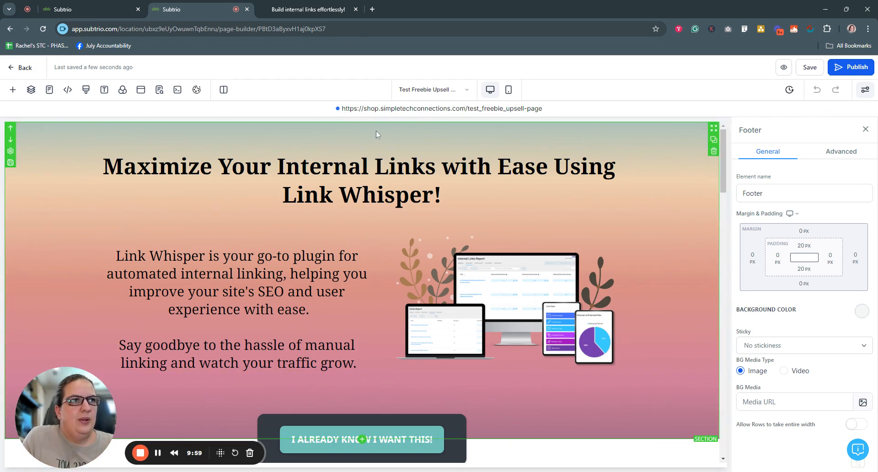
Inspect the Link Building Plugin order form's Sale Actions settings.
scroll(587, 315, down, 4)
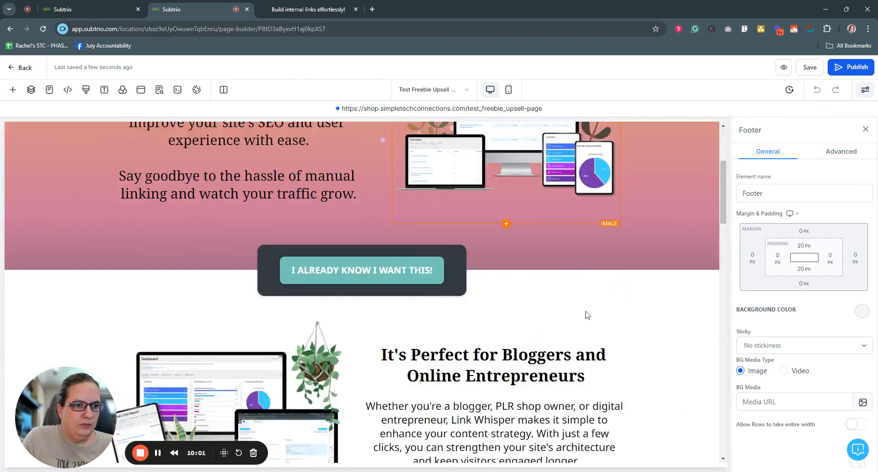
scroll(586, 315, down, 20)
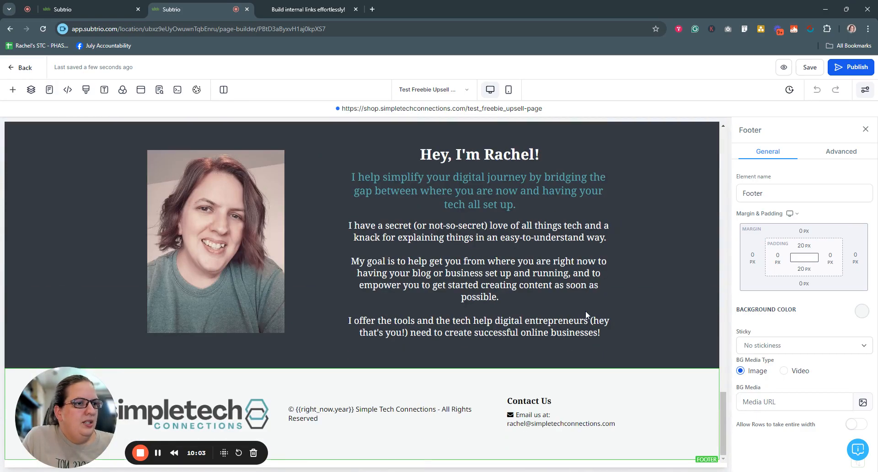
scroll(586, 312, up, 6)
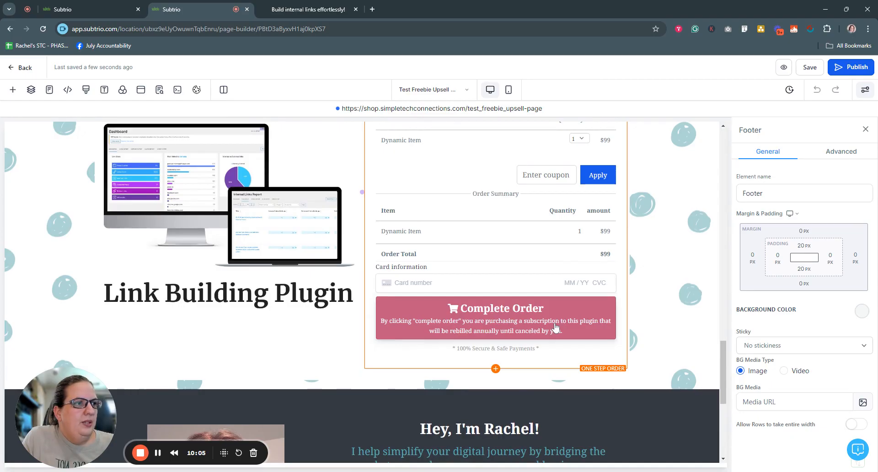
click(556, 327)
scroll(778, 402, down, 2)
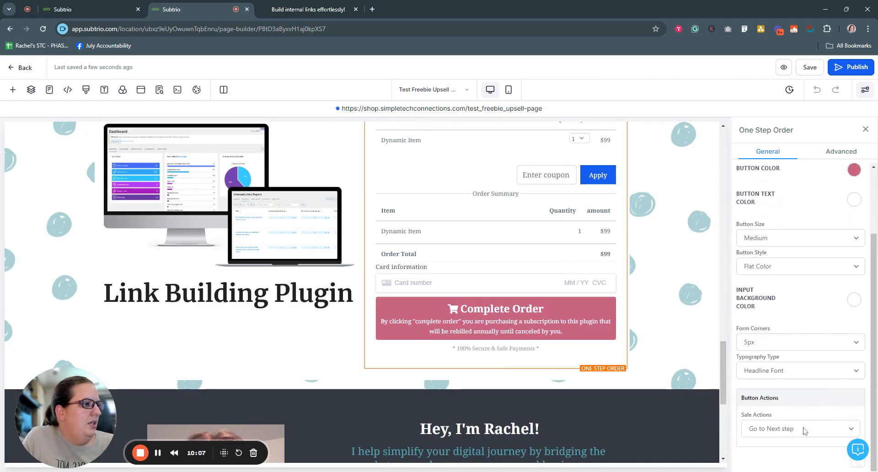
Save and publish the upsell page, then return to the funnel overview.
click(814, 68)
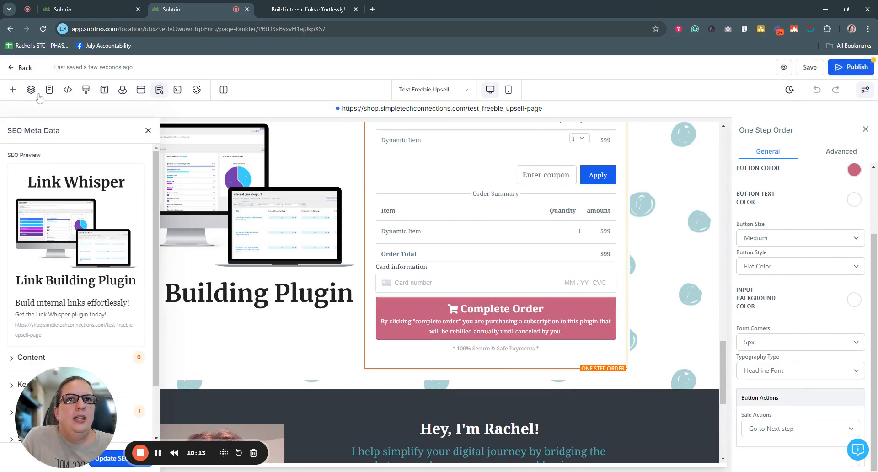
click(848, 67)
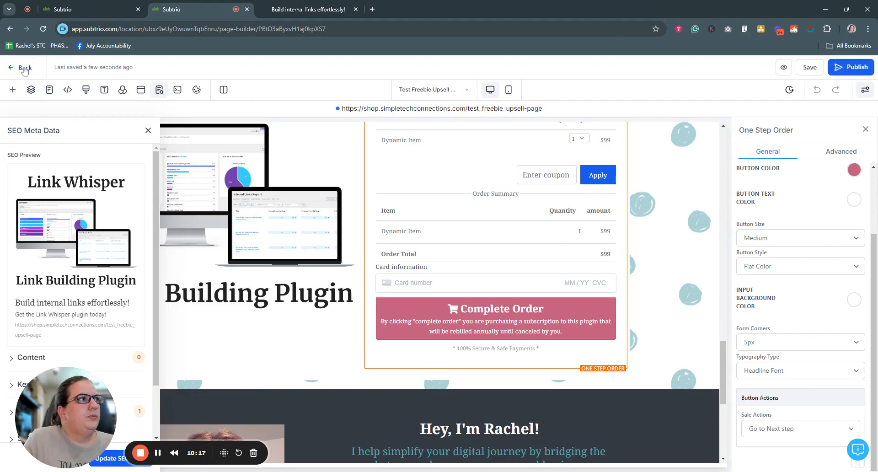
click(24, 68)
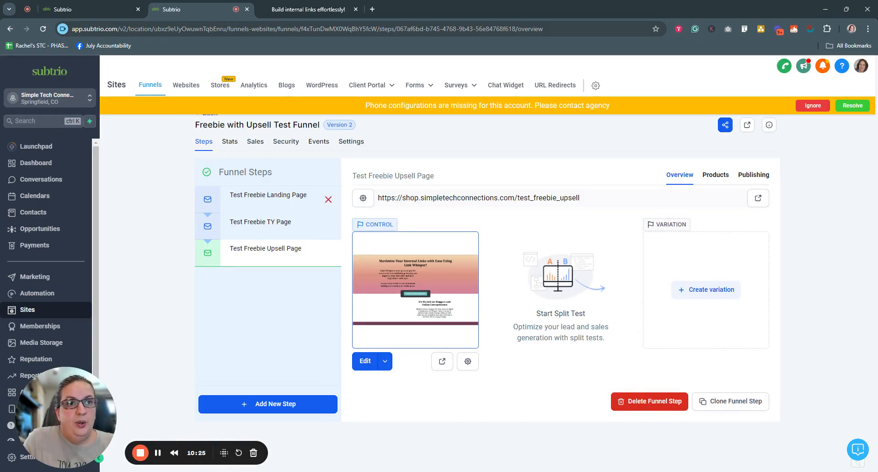
Set the landing page's freebie signup form to go to the next funnel step on submit.
click(258, 196)
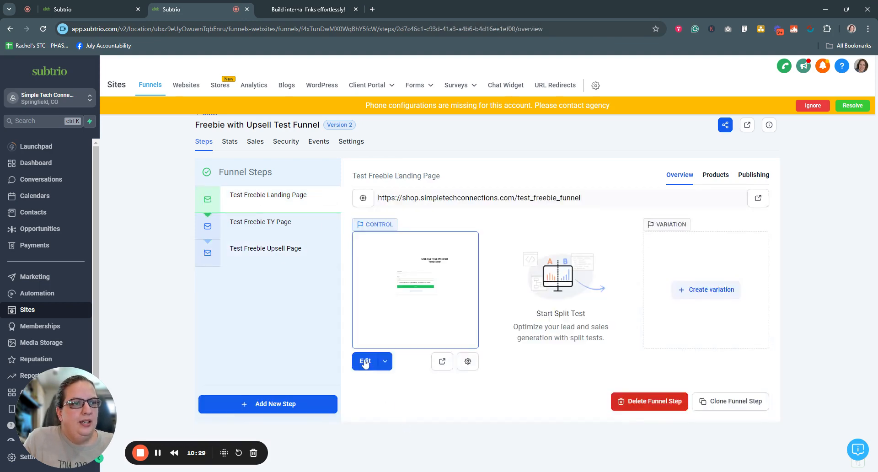
click(386, 361)
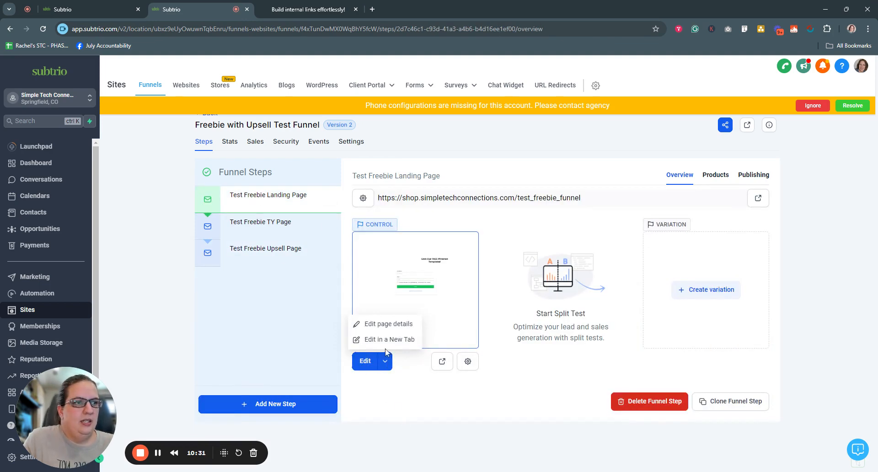
click(385, 341)
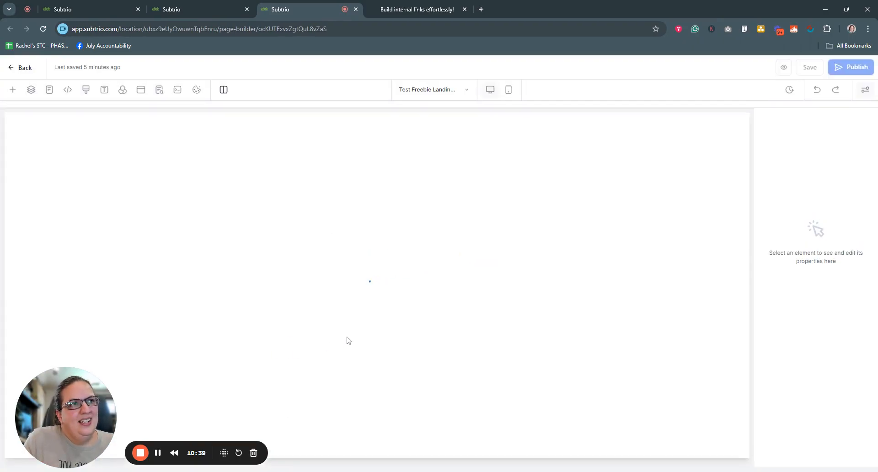
click(366, 328)
scroll(367, 327, down, 4)
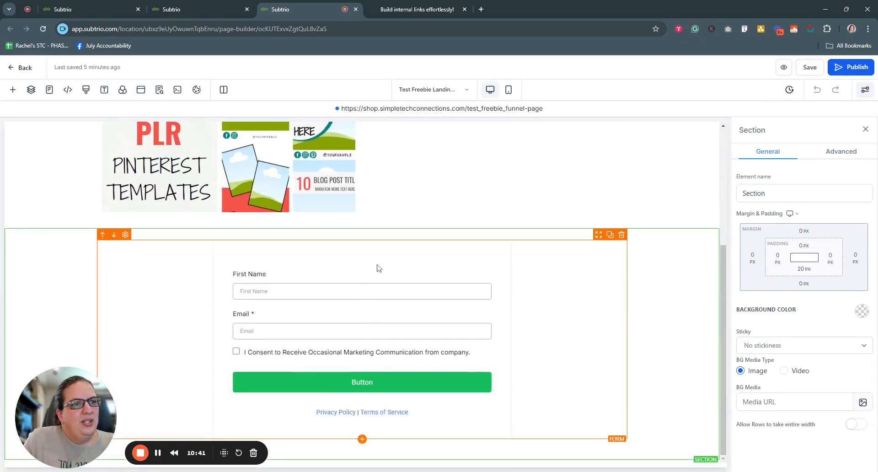
click(361, 377)
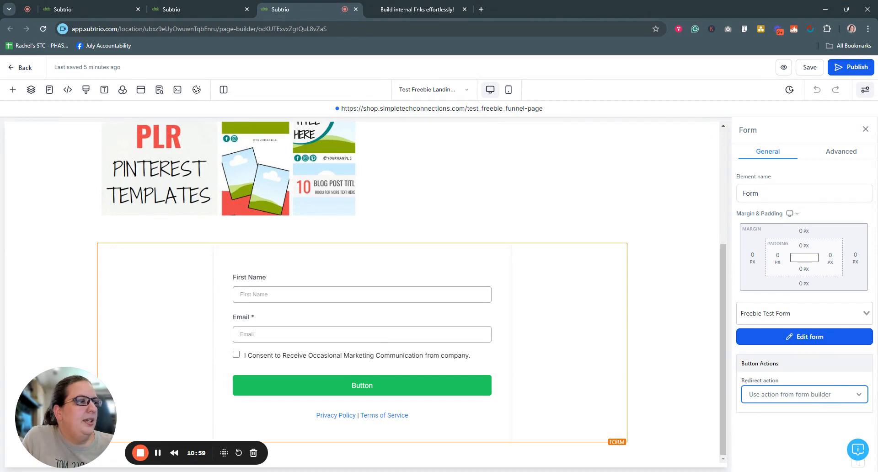
click(778, 417)
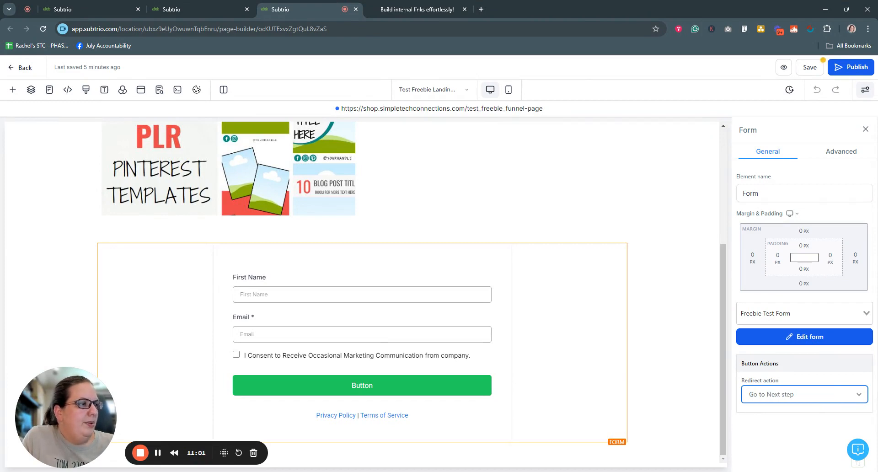
Save and publish the landing page and return to the funnel overview.
click(809, 68)
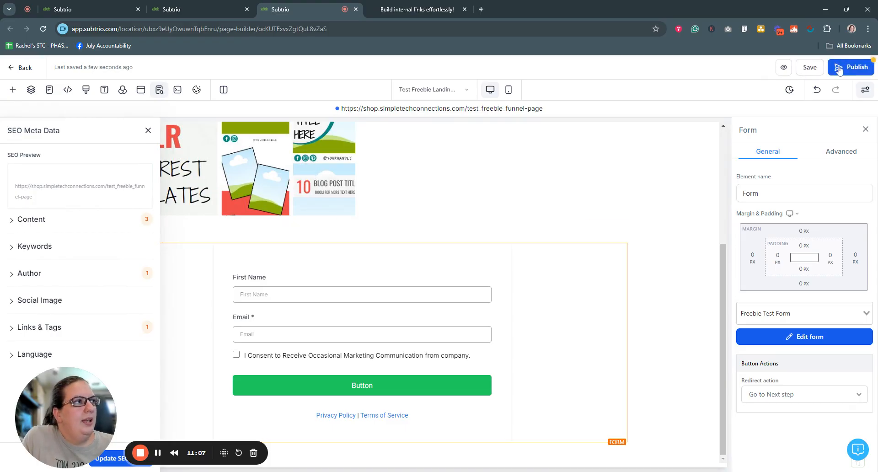
click(844, 67)
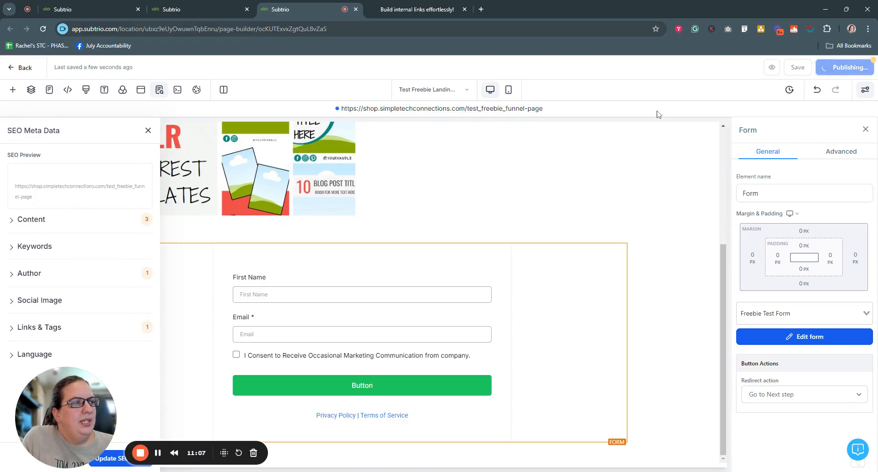
click(19, 69)
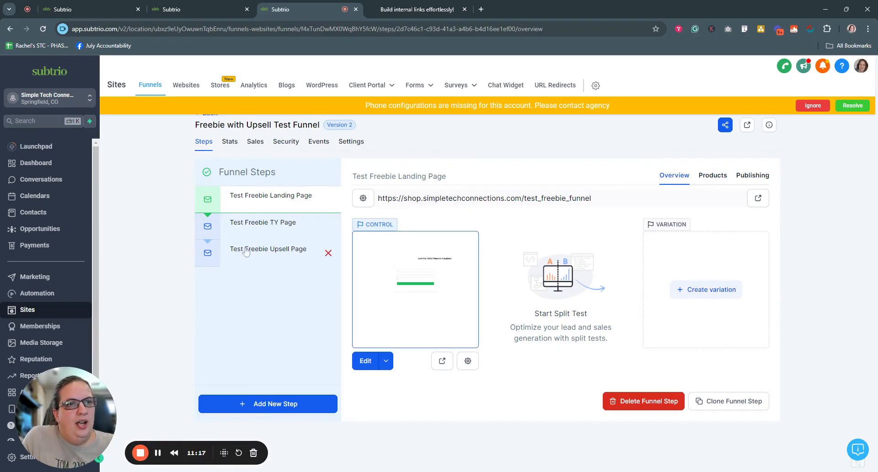
Drag Test Freebie Upsell Page above Test Freebie TY Page in the Funnel Steps list.
drag(241, 256, 242, 249)
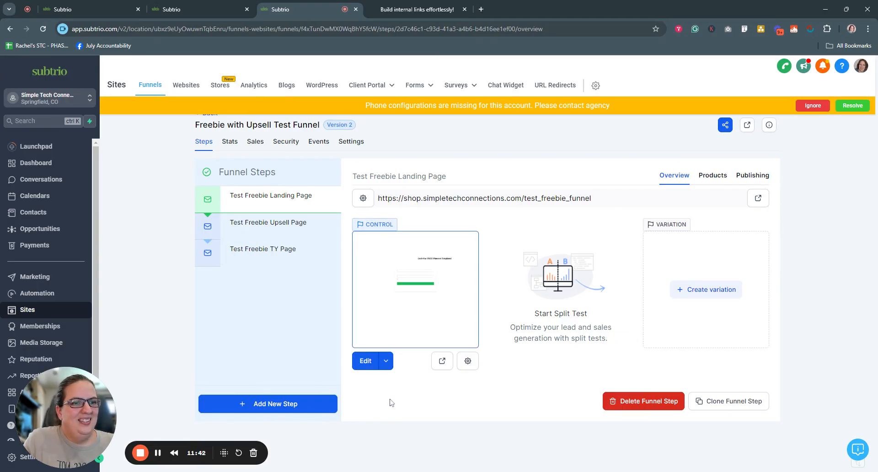
Name the new step 'Test Freebie Upsell TY Page' and enter the path test_freebie_upsell_ty.
click(158, 453)
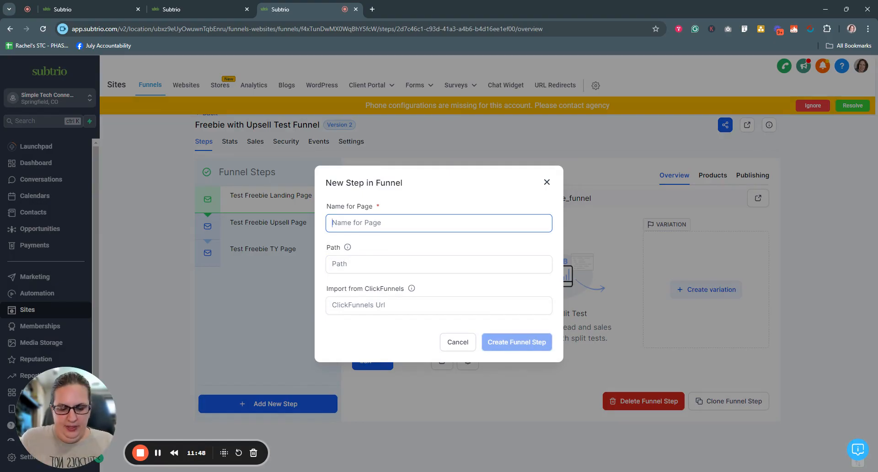
text(Te)
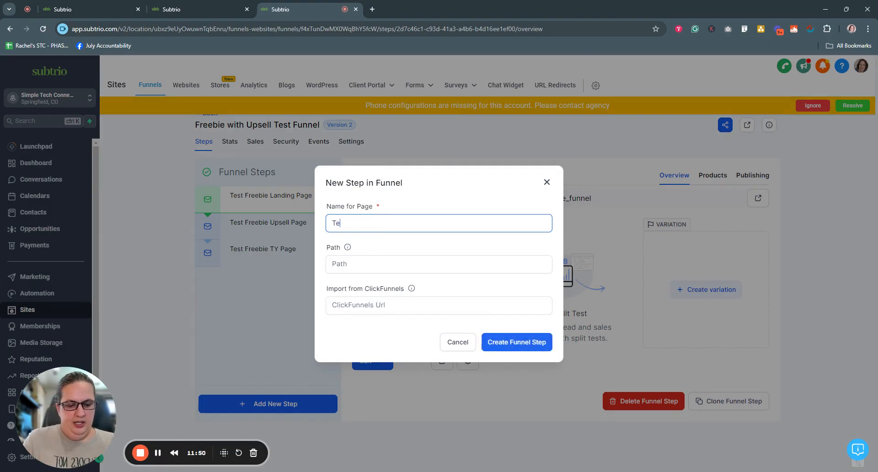
text(st Freebie U)
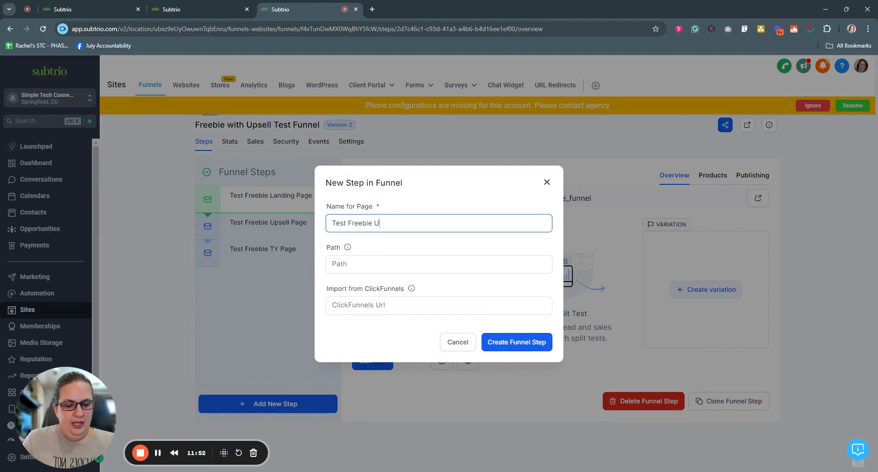
text(psell TY Page)
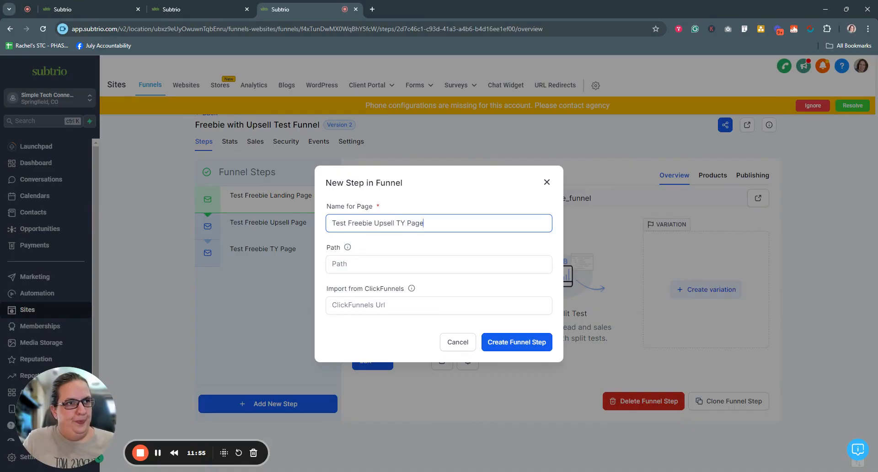
click(362, 270)
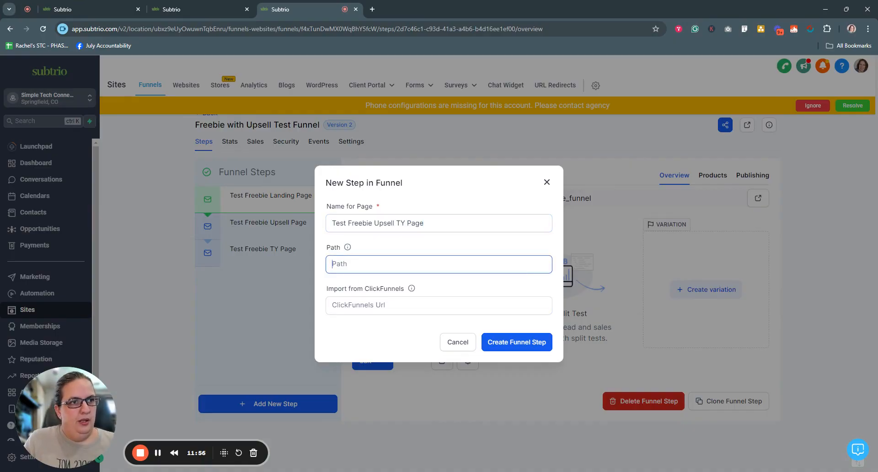
text(tes)
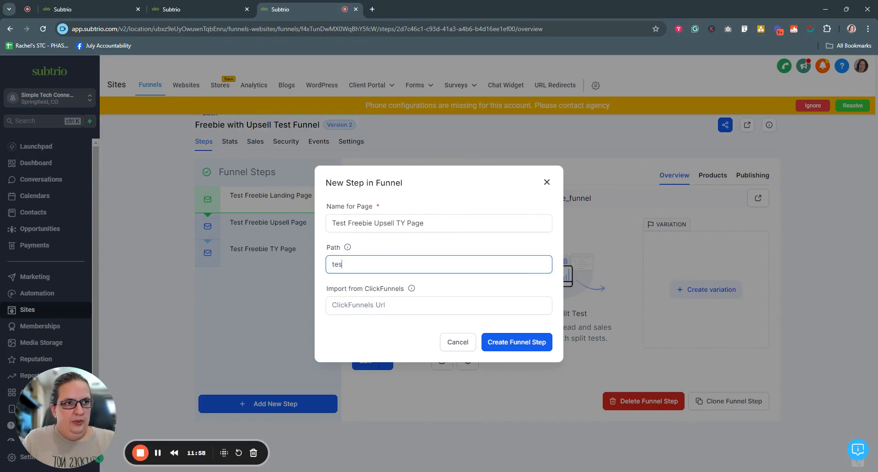
text(t_)
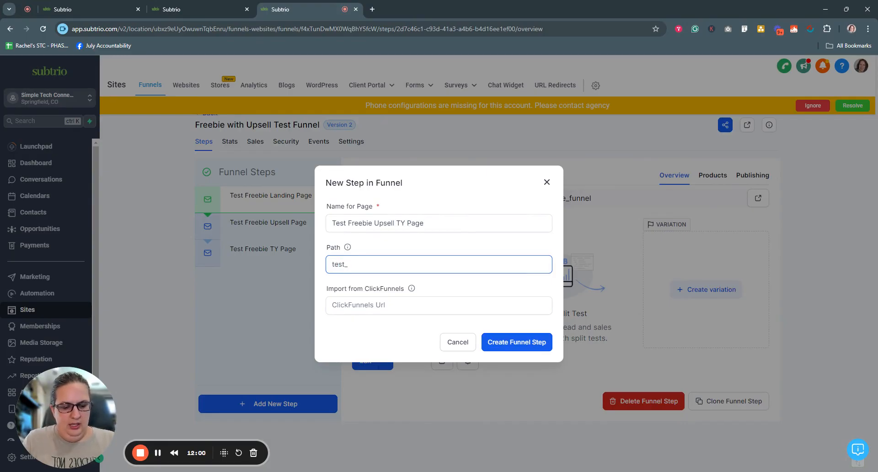
text(freebie_)
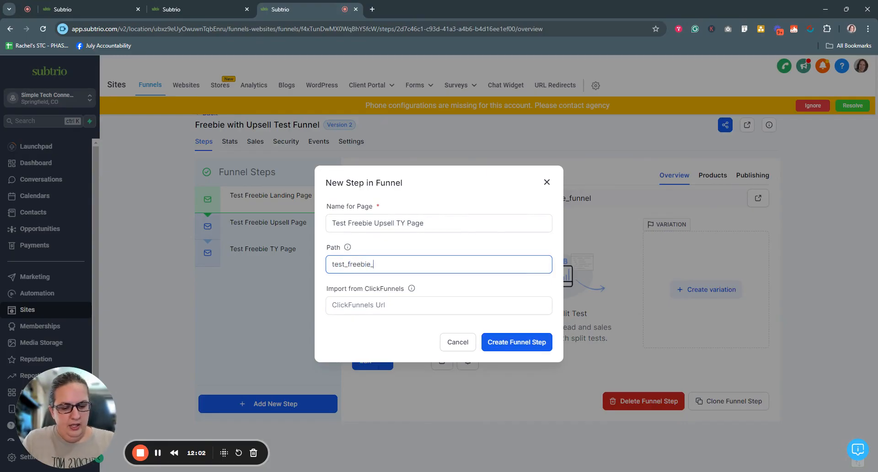
text(upsell-)
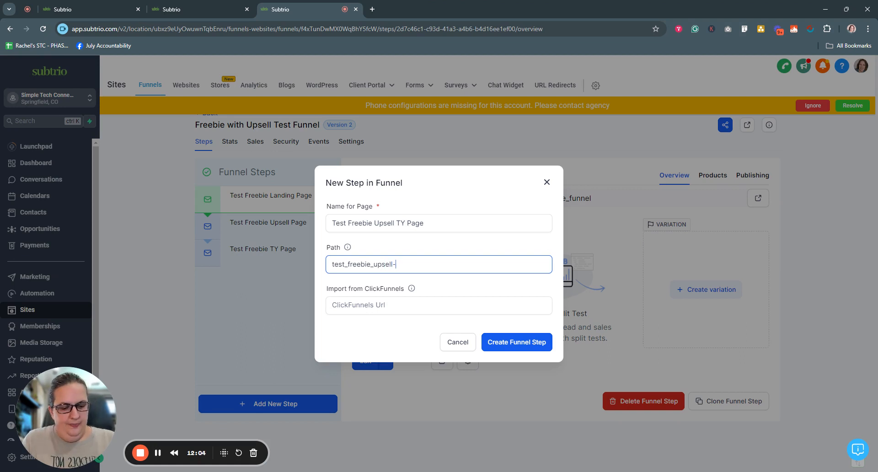
key(BackSpace)
text(_ty)
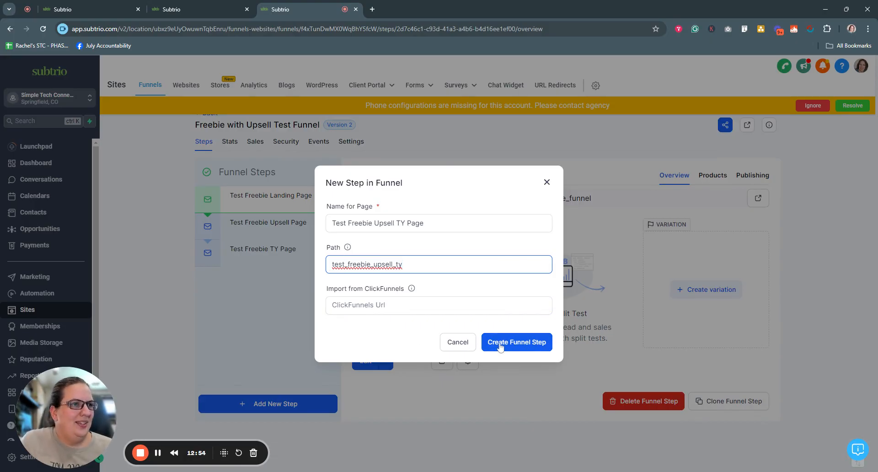
Create the step and fill it with Link Whisper - TY Page from the Link Whisper - Product funnel.
click(530, 347)
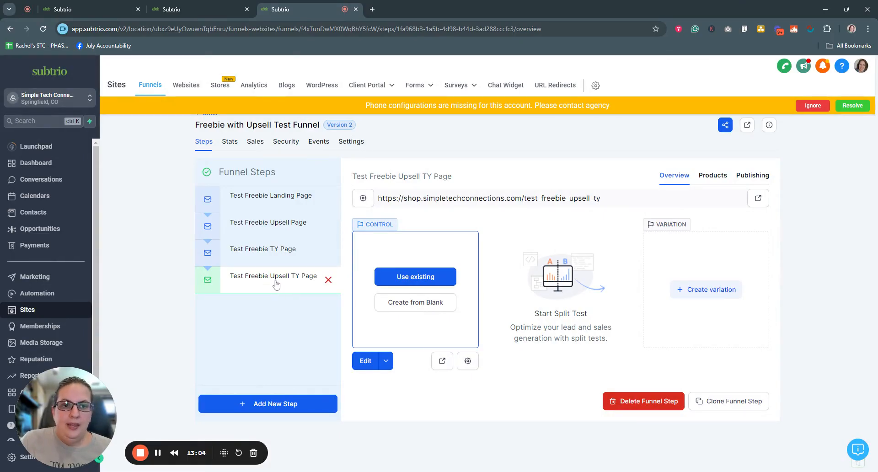
click(410, 277)
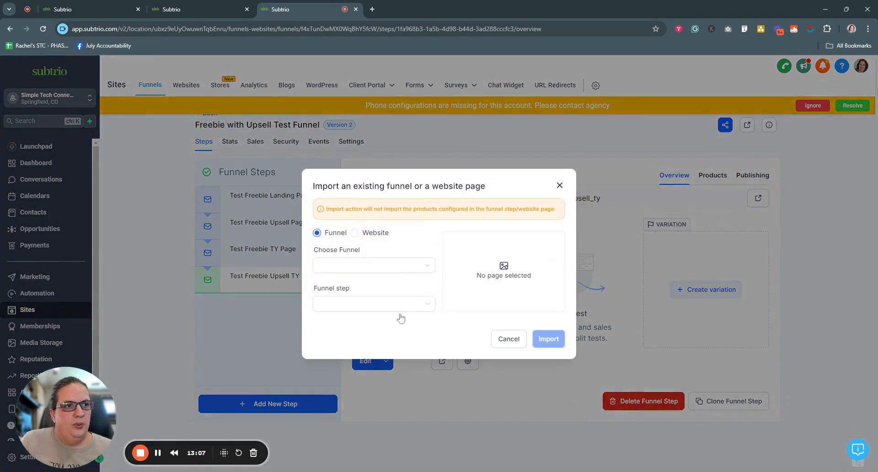
click(368, 266)
click(371, 302)
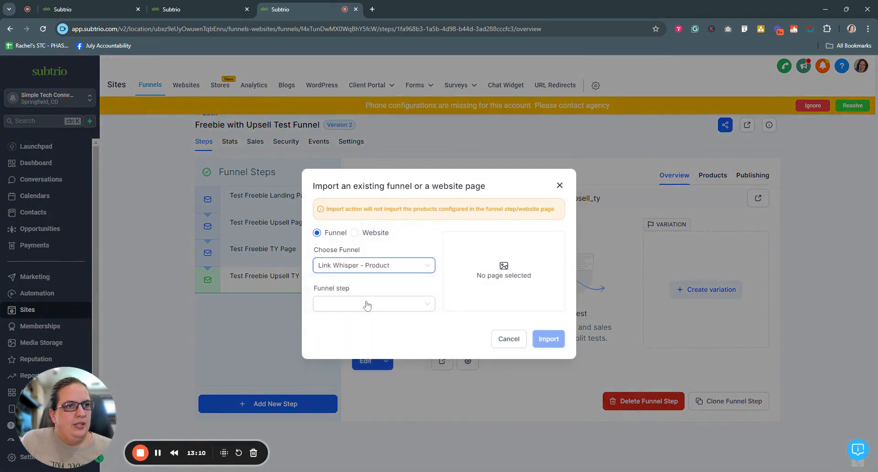
click(372, 304)
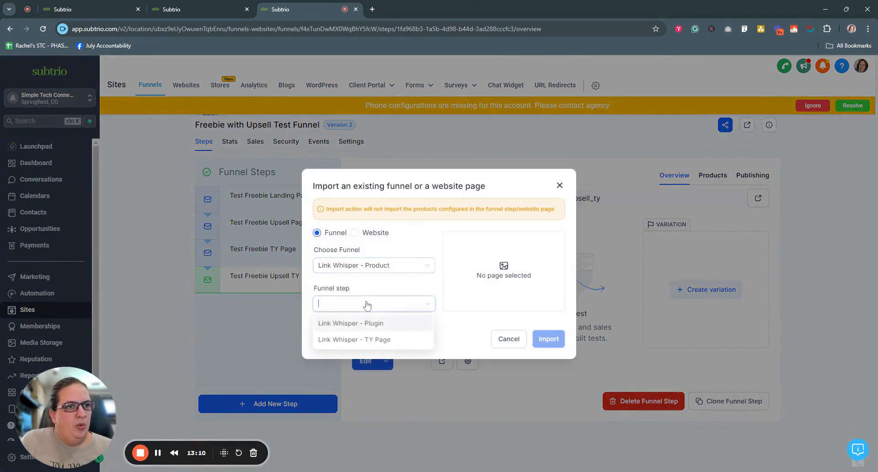
click(374, 341)
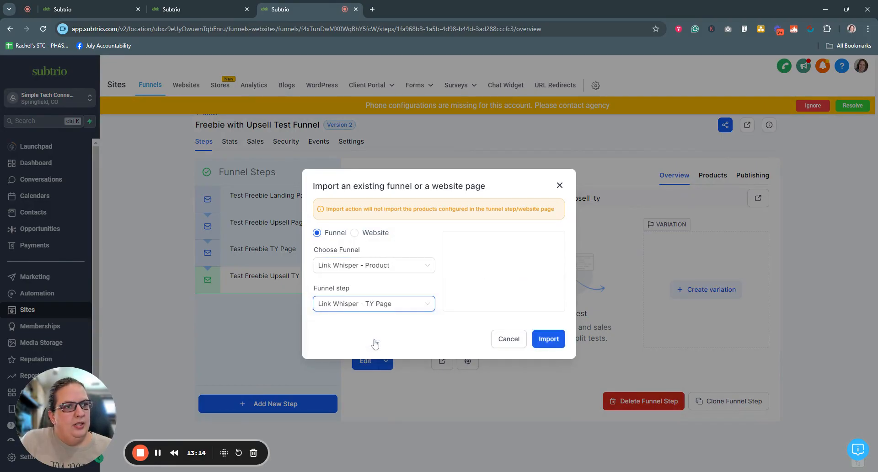
click(554, 343)
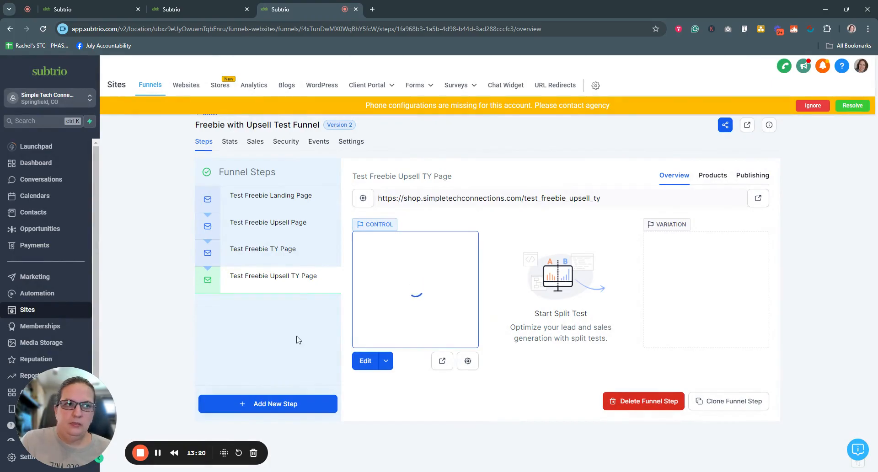
click(365, 362)
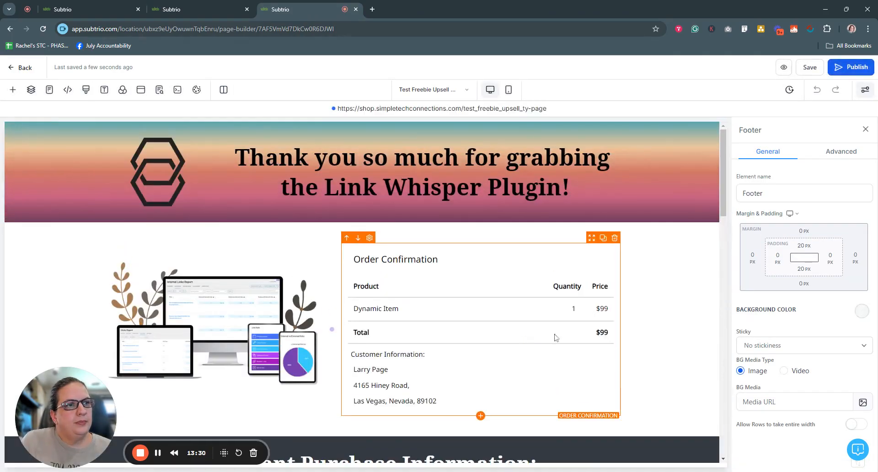
scroll(642, 322, down, 2)
scroll(648, 325, down, 5)
scroll(647, 325, up, 8)
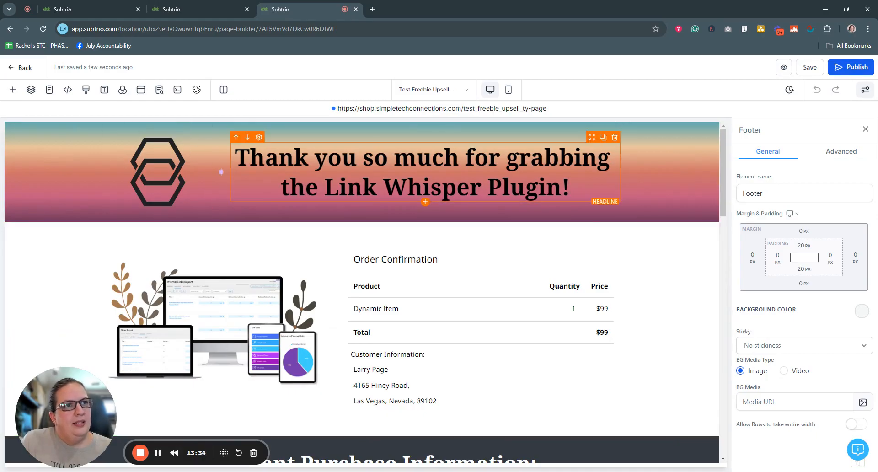
scroll(403, 237, down, 2)
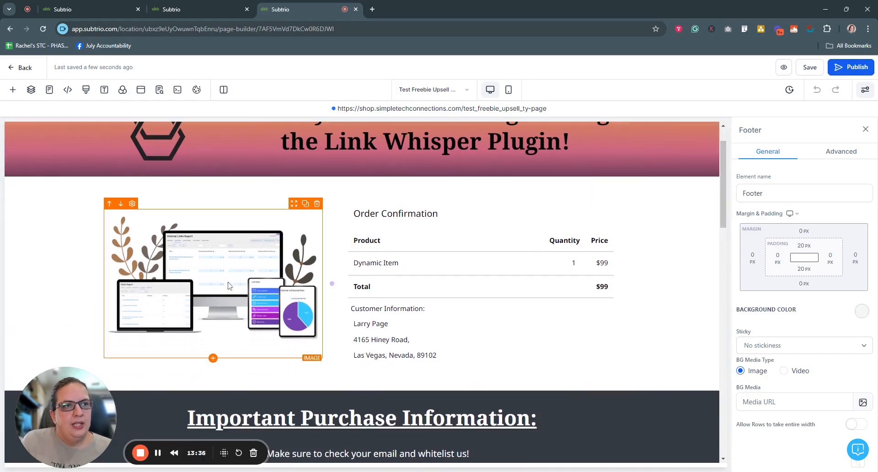
scroll(463, 349, down, 5)
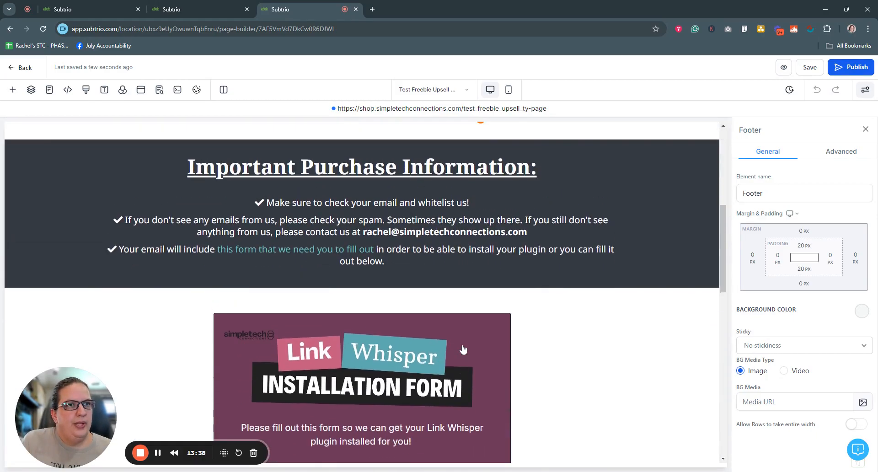
scroll(463, 349, up, 1)
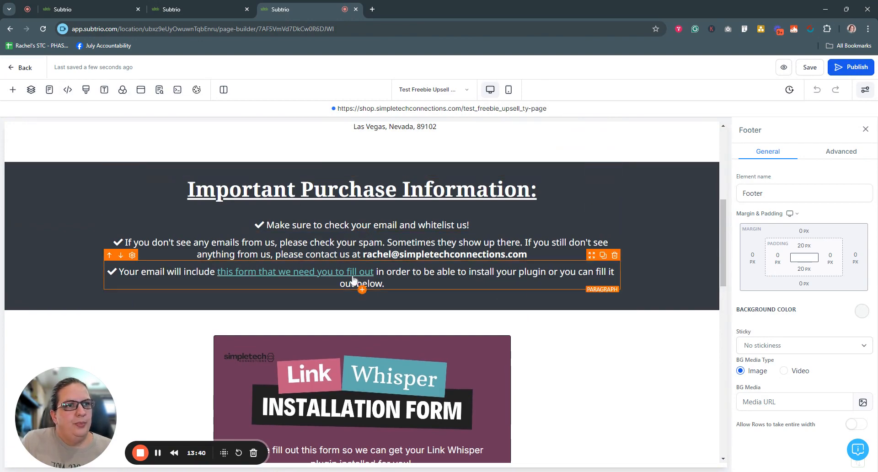
scroll(547, 362, down, 10)
scroll(547, 362, up, 6)
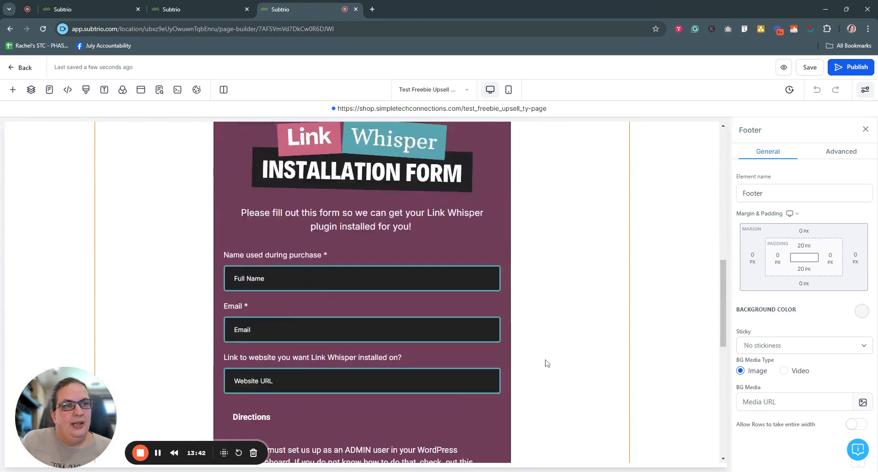
scroll(546, 362, up, 10)
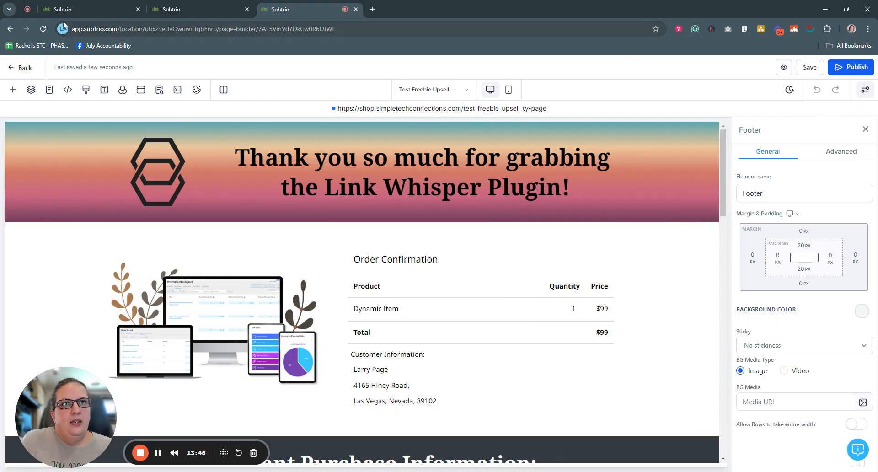
click(24, 67)
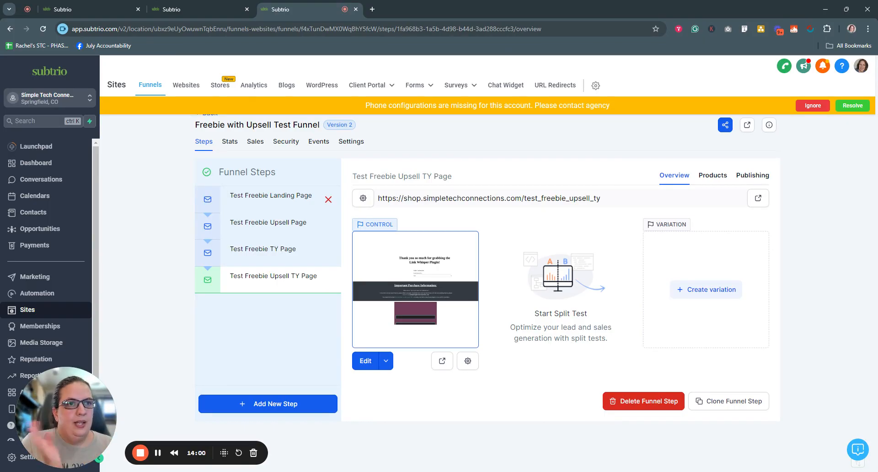
Open the upsell page in the editor and add a full-width section at the top.
click(263, 223)
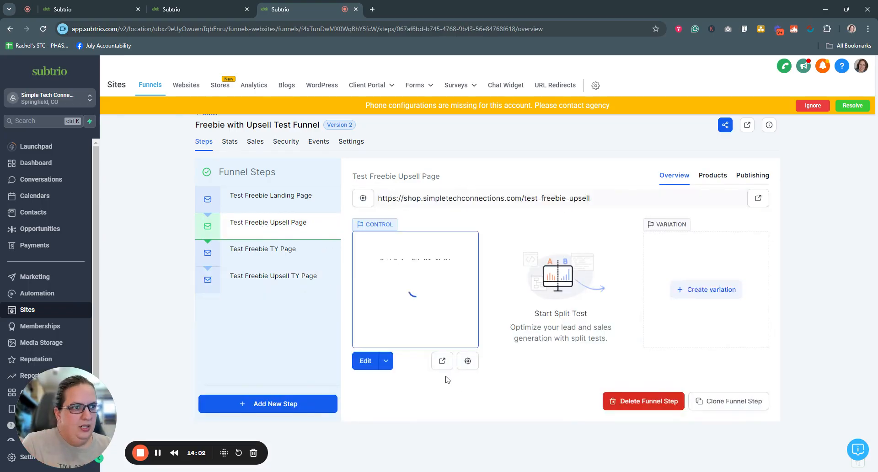
click(365, 361)
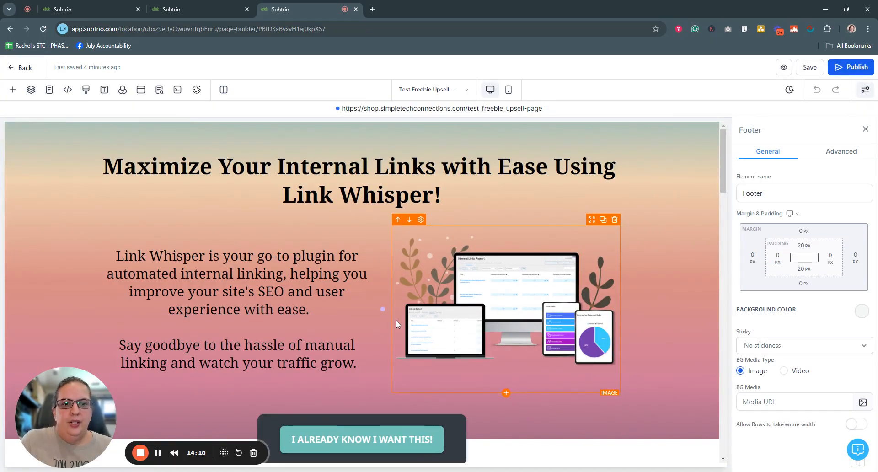
click(330, 128)
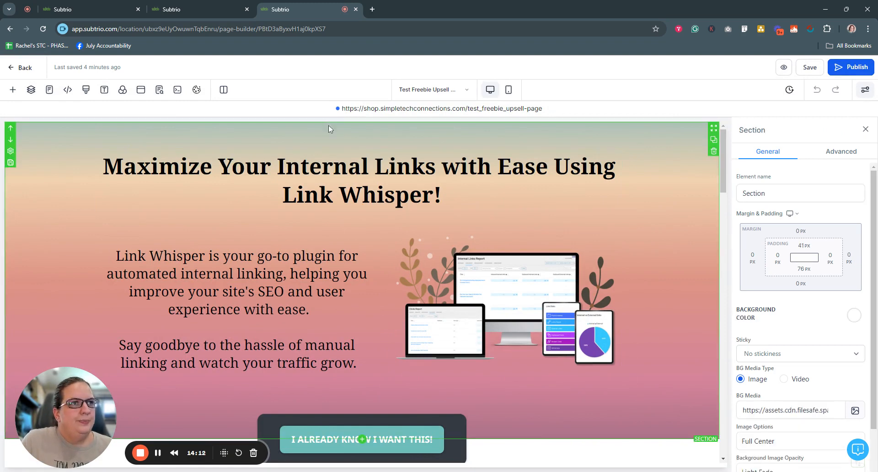
scroll(362, 293, down, 4)
scroll(260, 329, up, 2)
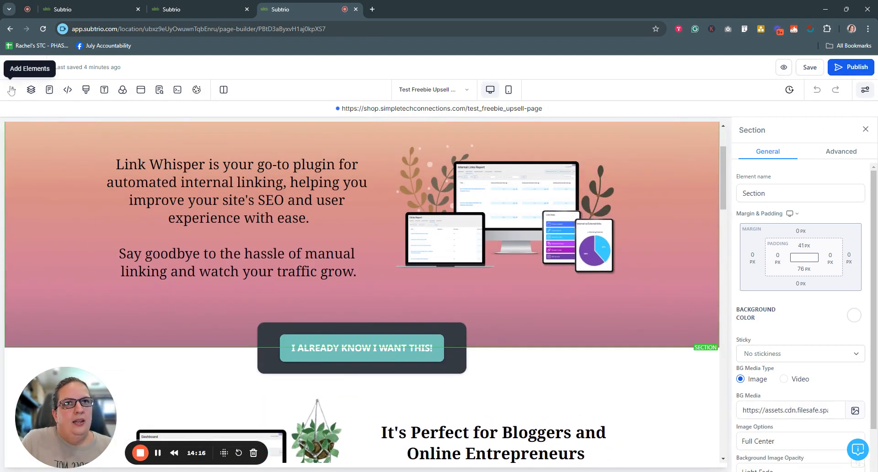
click(13, 90)
click(27, 132)
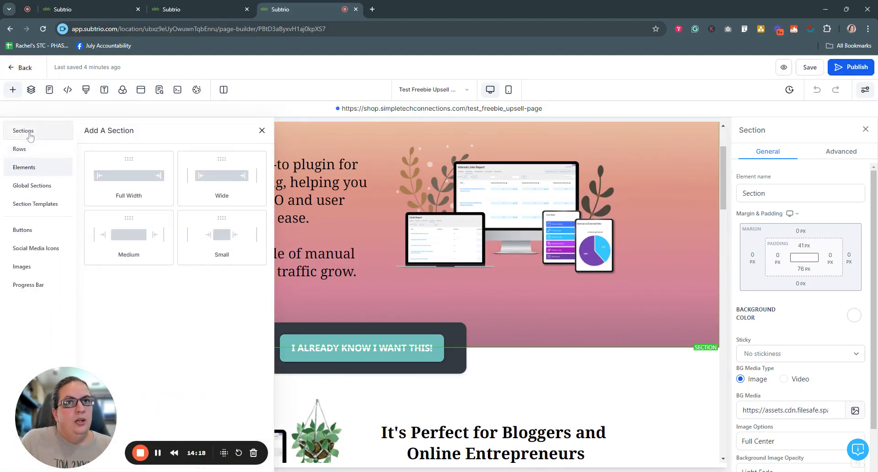
drag(148, 179, 300, 382)
click(10, 354)
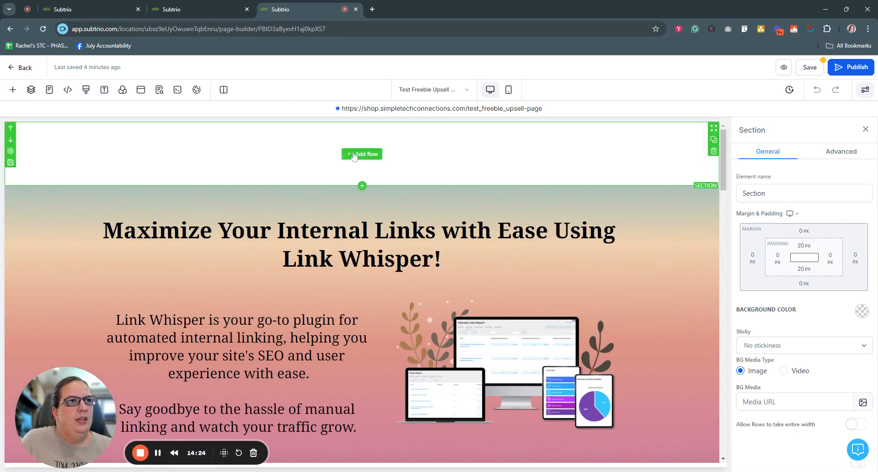
Add a one-column row with the headline 'Hey thanks for grabbing our free resource, we've got another product you might like!'.
click(362, 152)
click(119, 175)
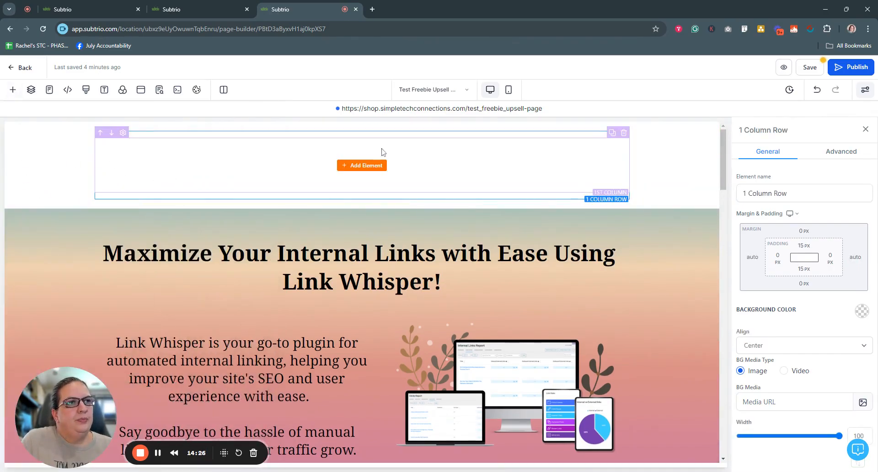
click(363, 166)
click(120, 214)
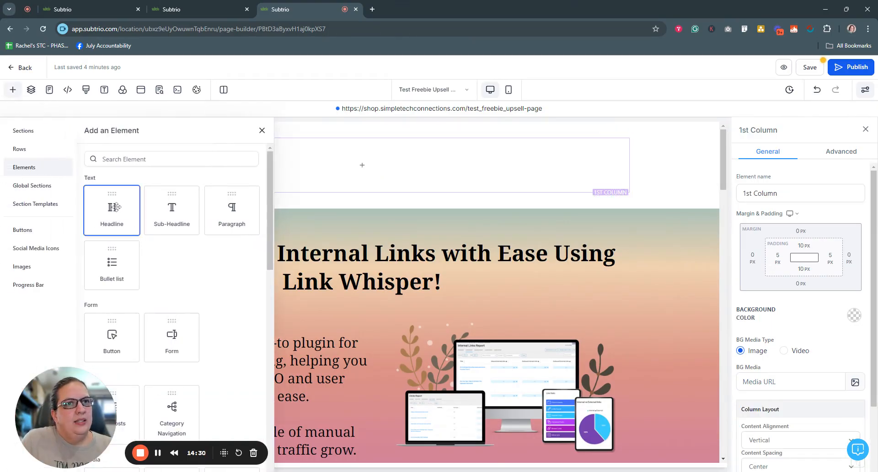
key(ctrl+a)
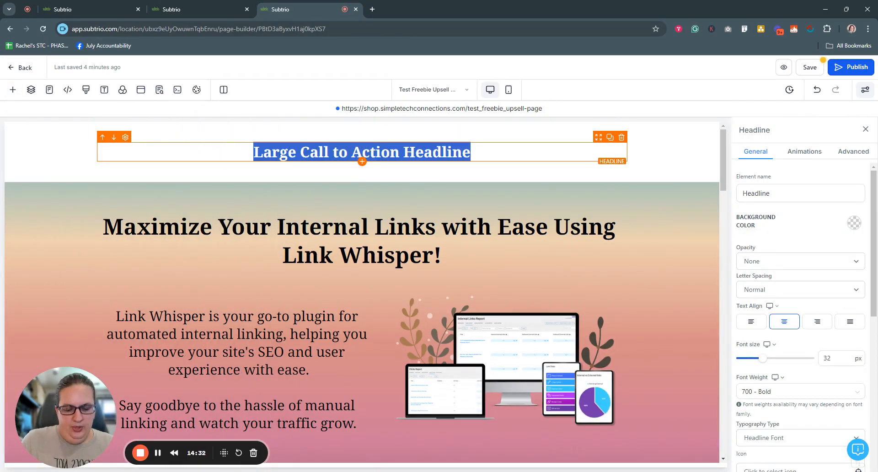
text(Hey thanks for )
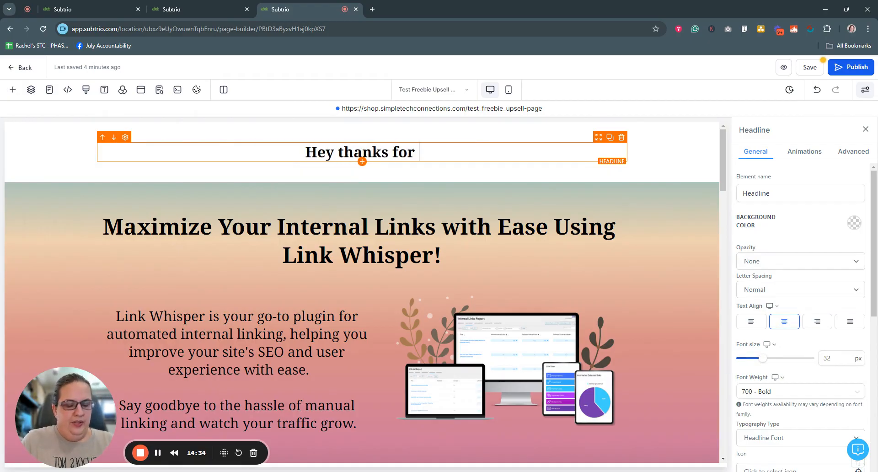
text(grabbing our f)
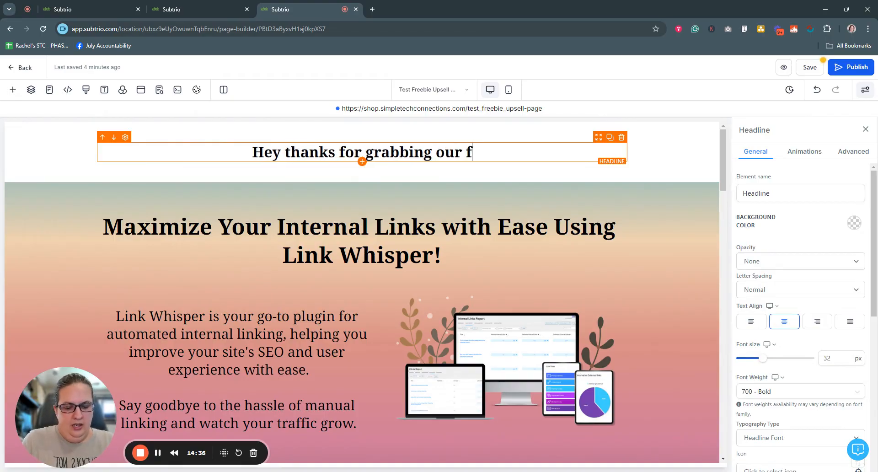
text(ree resou)
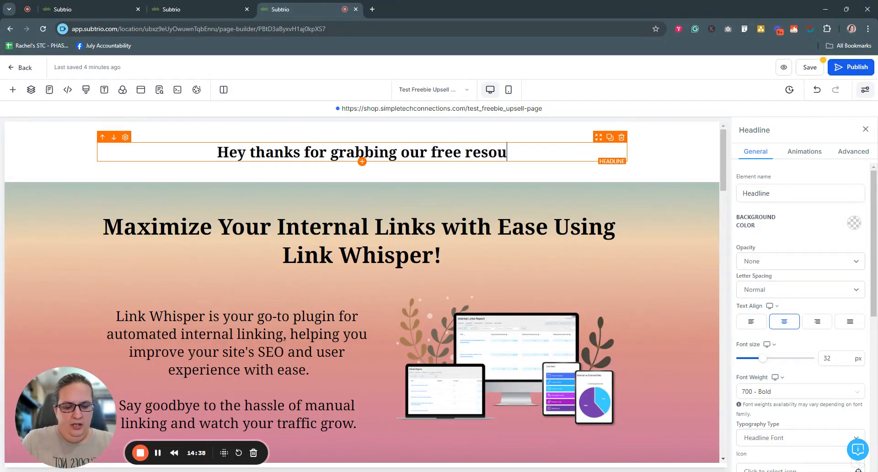
text(rce, we've)
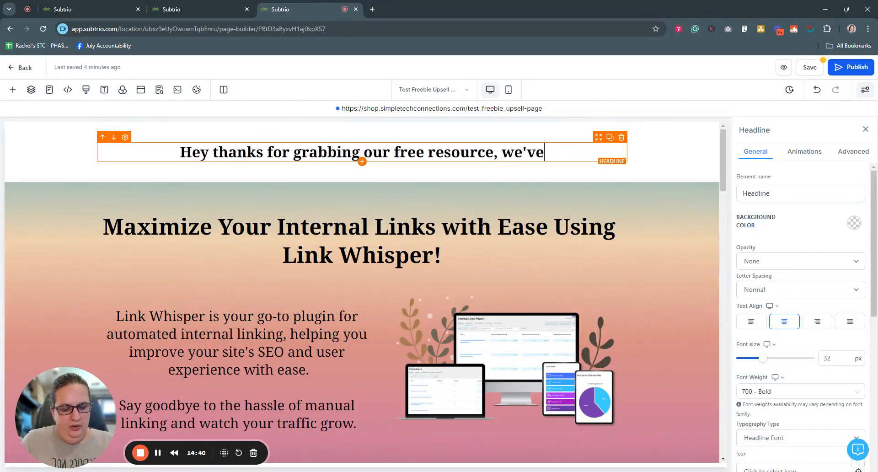
text( got another produ)
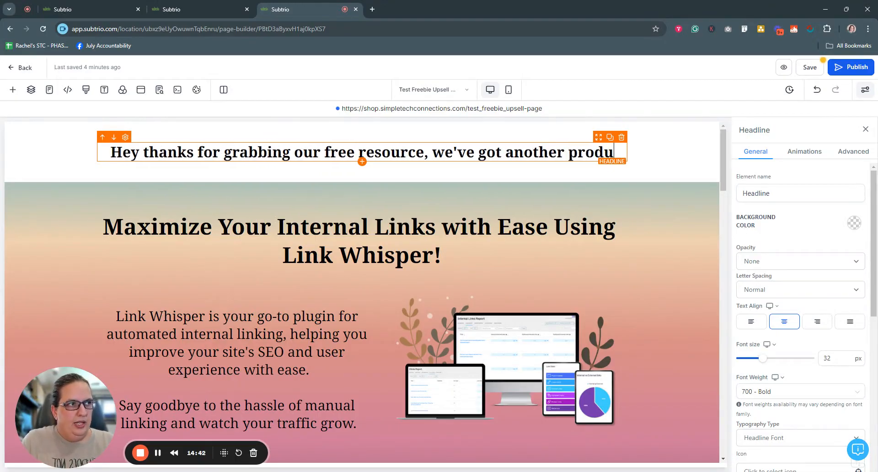
text(ct you might li)
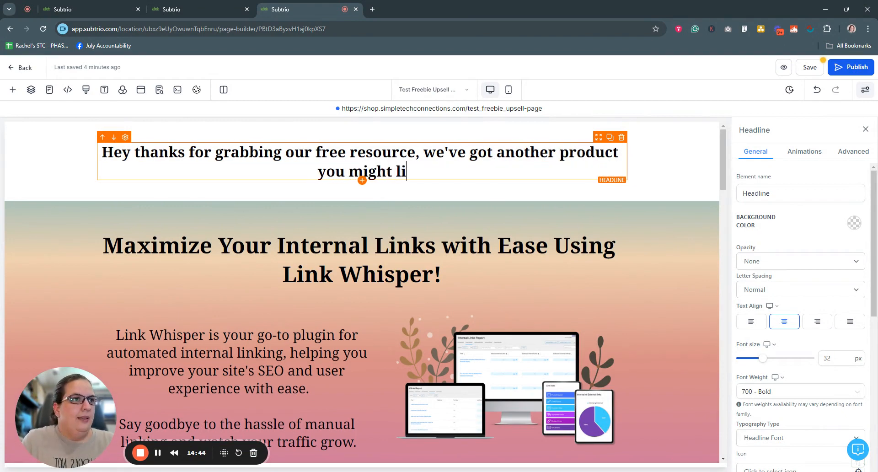
text(ke!)
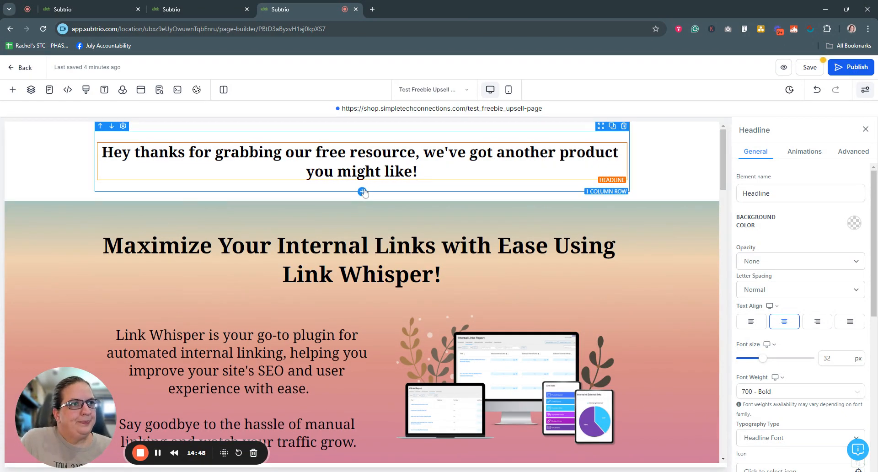
Add a two-column row below the headline with a Click to Sign Up button in each column.
click(361, 192)
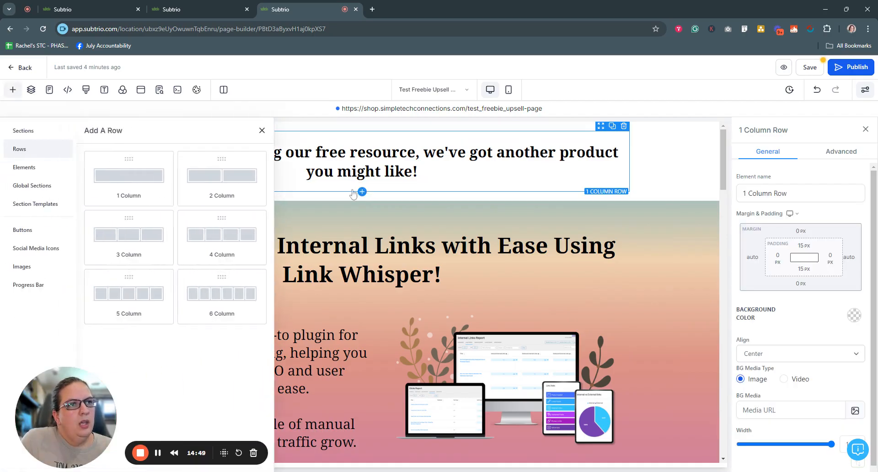
click(217, 187)
click(232, 226)
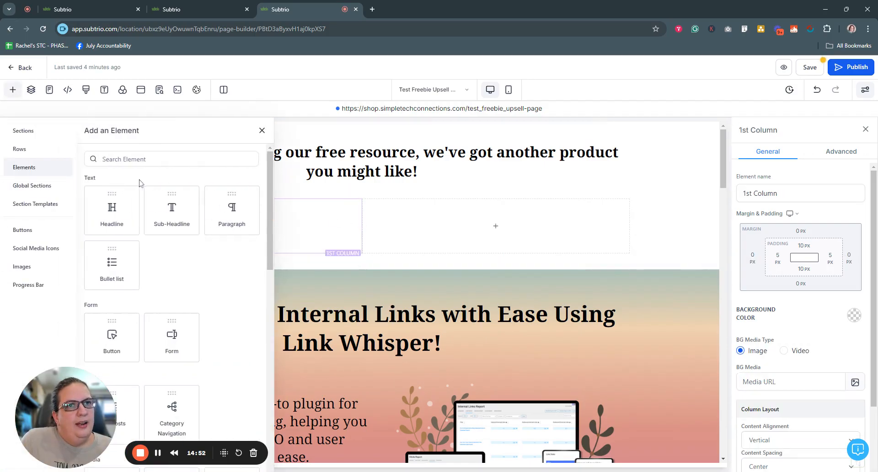
click(111, 336)
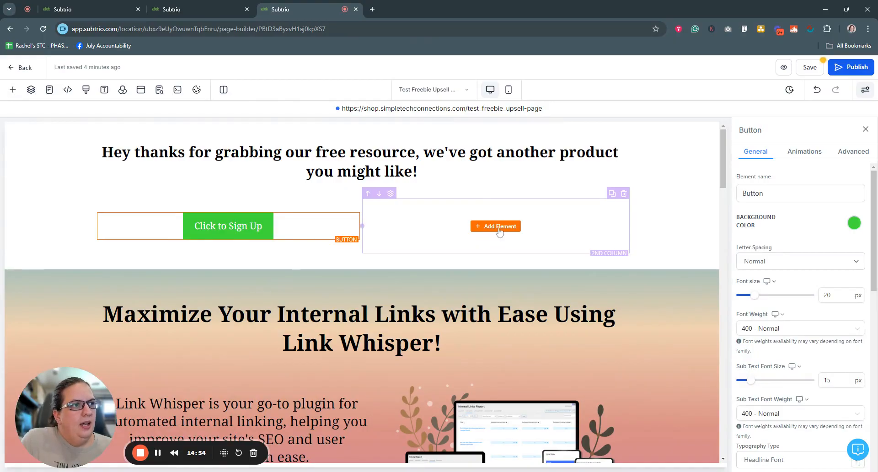
click(496, 226)
click(110, 338)
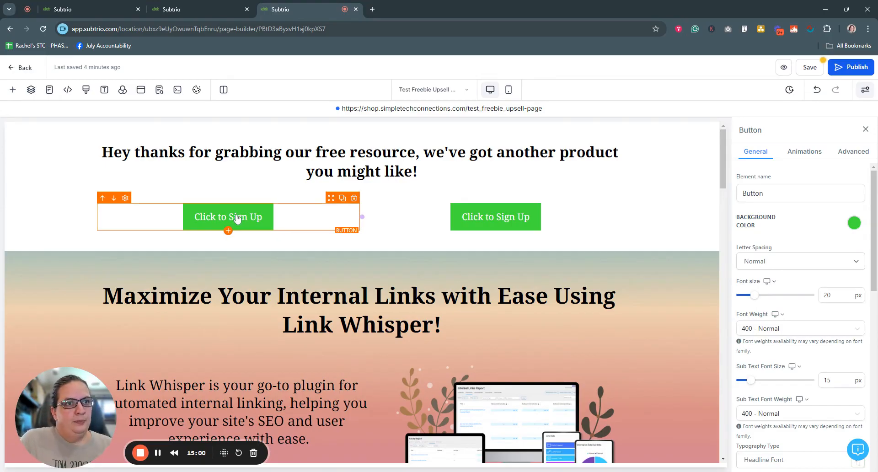
Label the buttons 'No Thanks, Just the Free Resource' and 'Show Me More!'.
scroll(805, 278, down, 10)
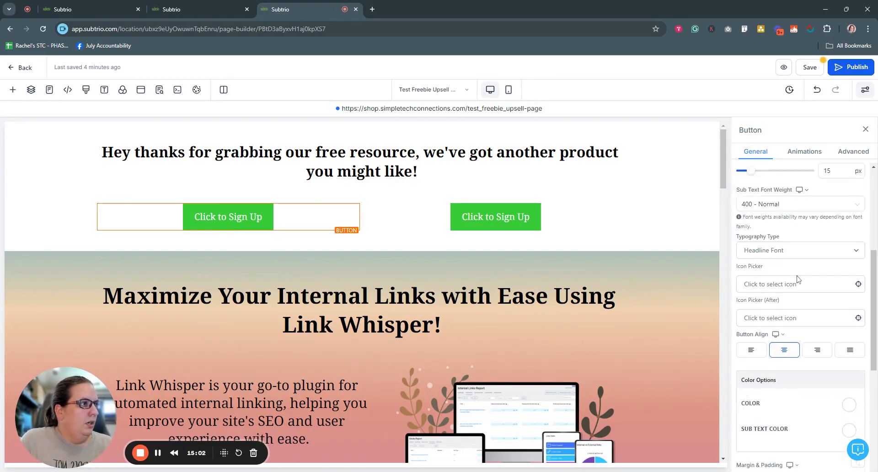
drag(805, 331, 719, 335)
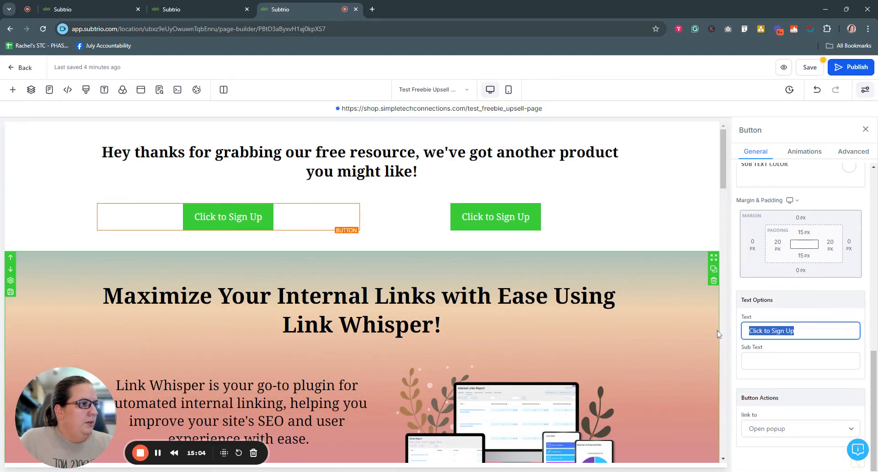
text(No Tha)
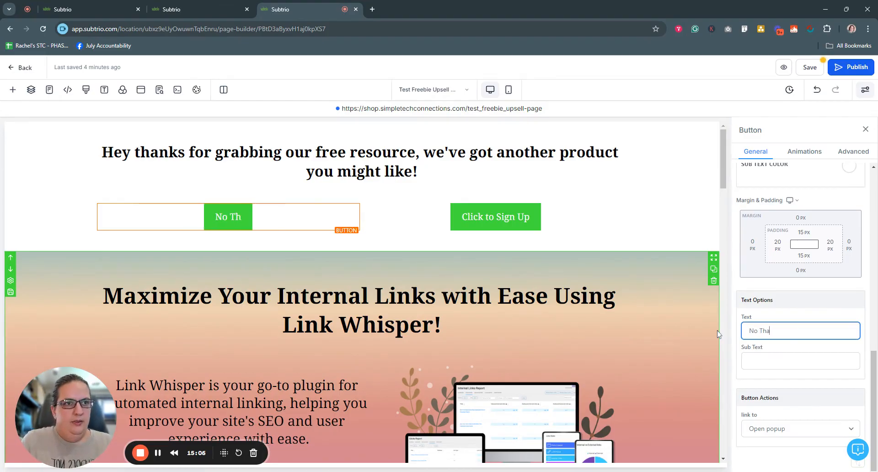
text(nks, Just the)
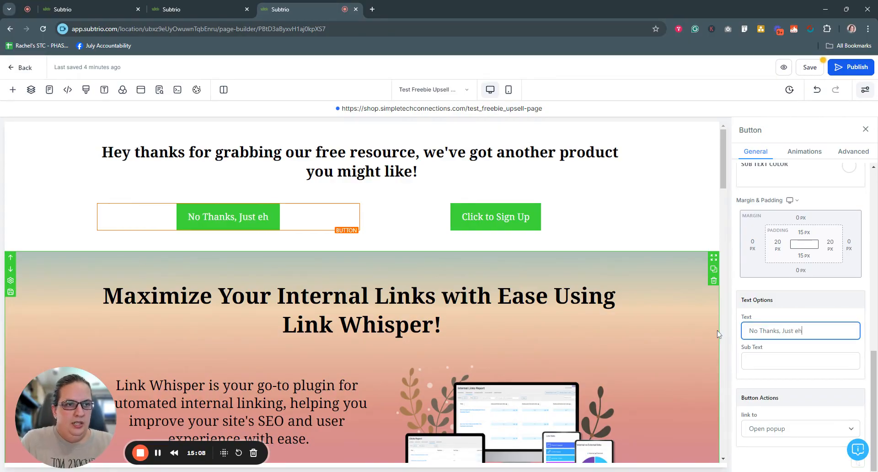
text( Free Resource)
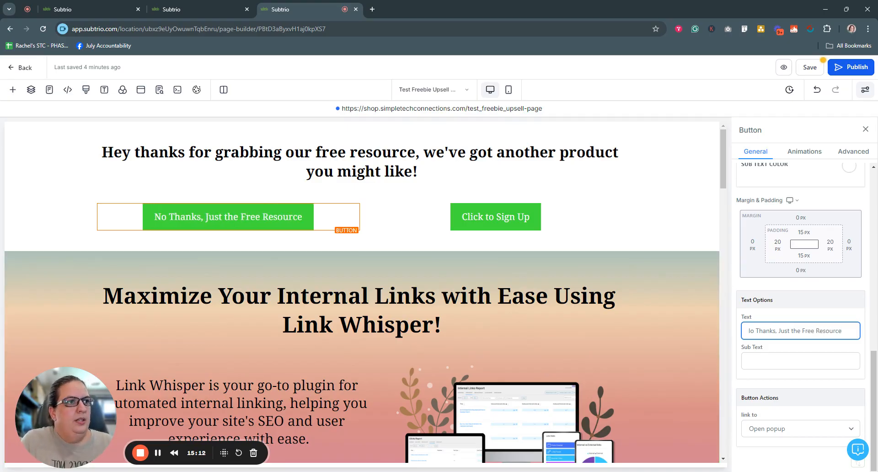
click(514, 215)
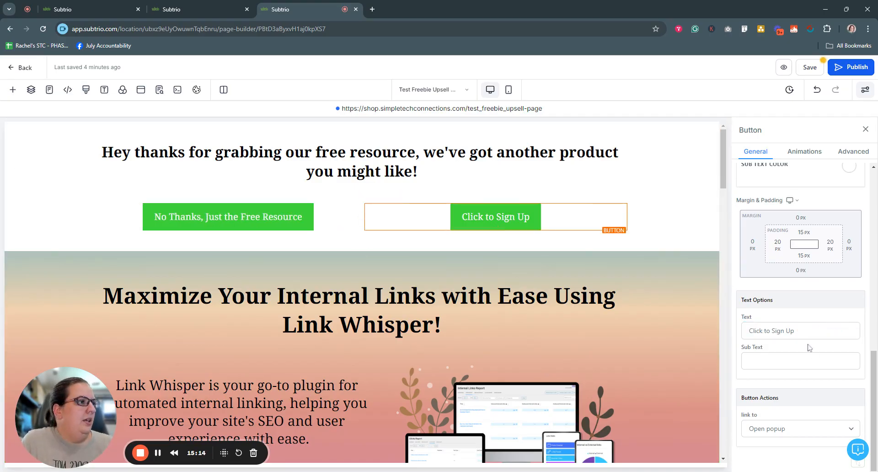
drag(810, 331, 700, 330)
text(Show Me mo)
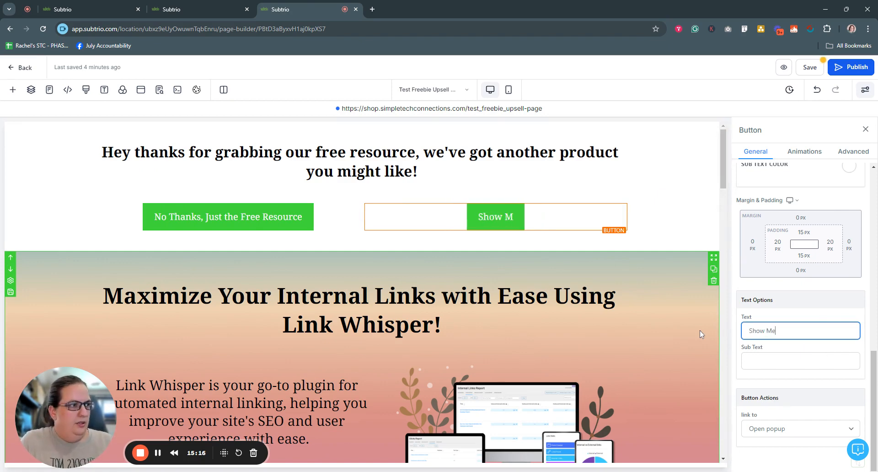
key(BackSpace)
key(BackSpace)
text(Mpre)
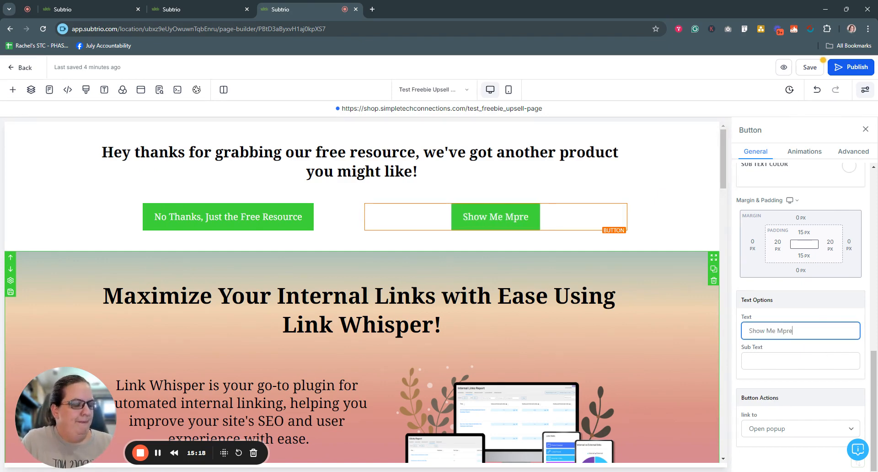
key(BackSpace)
key(BackSpace)
key(BackSpace)
text(ore!)
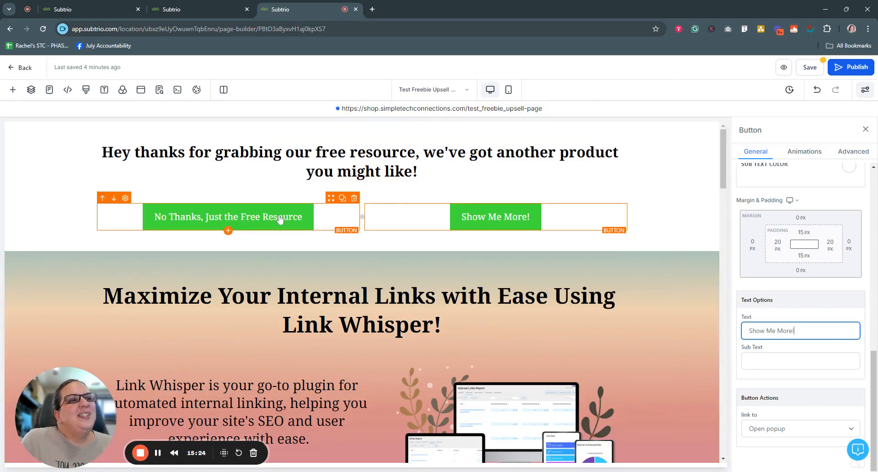
Link the 'No Thanks, Just the Free Resource' button to the Test Freebie TY Page funnel step.
click(201, 220)
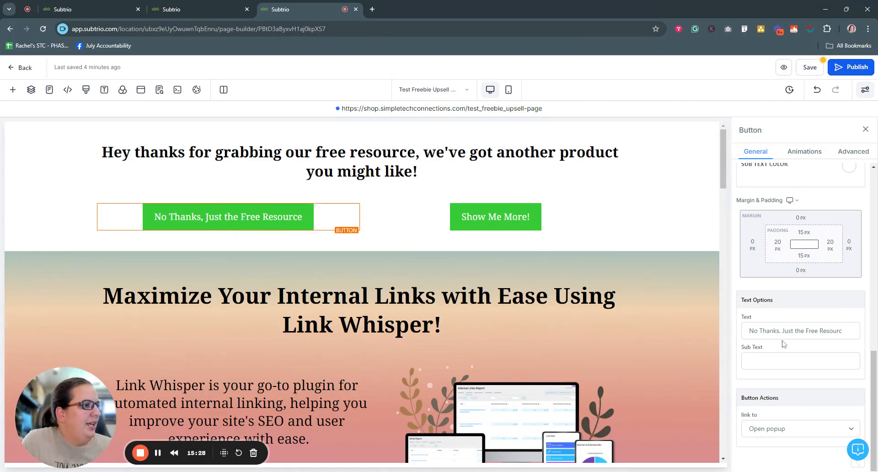
click(788, 432)
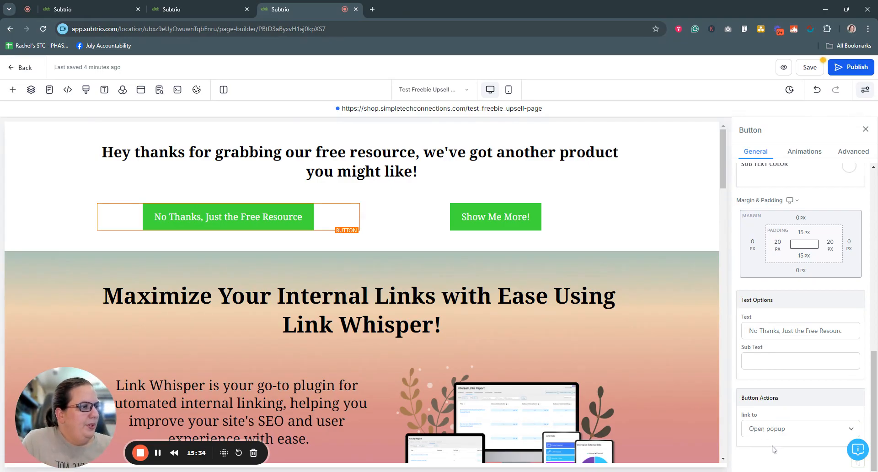
click(778, 429)
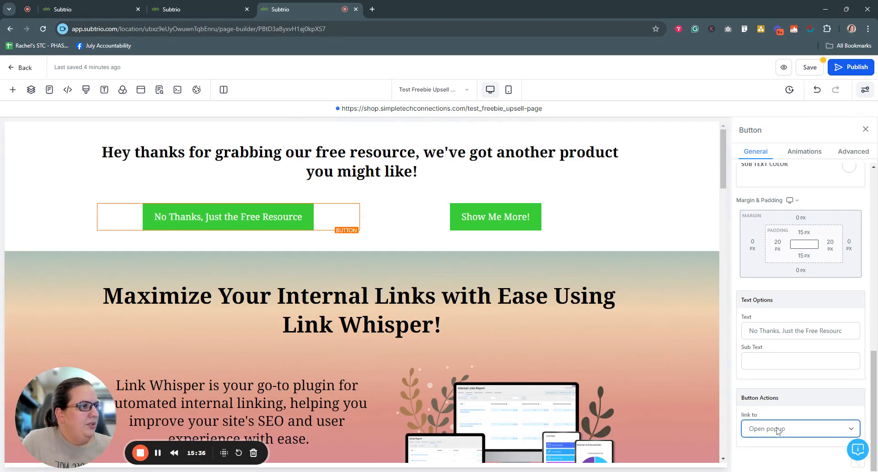
click(795, 407)
scroll(809, 407, down, 1)
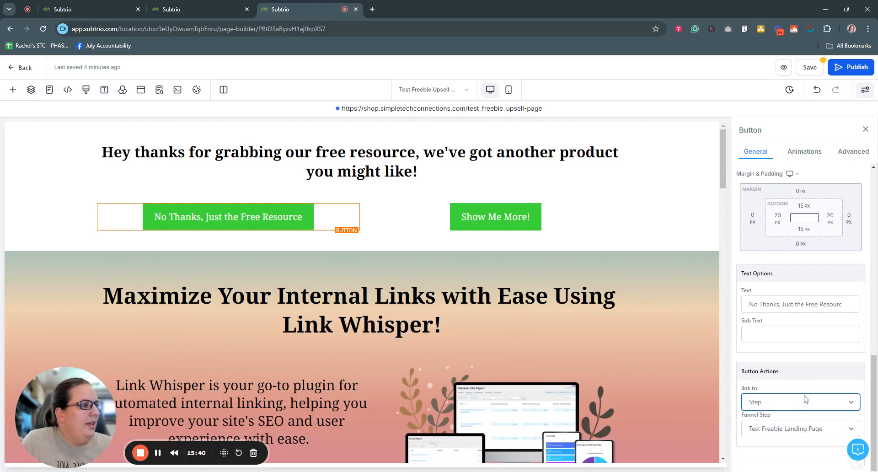
click(822, 435)
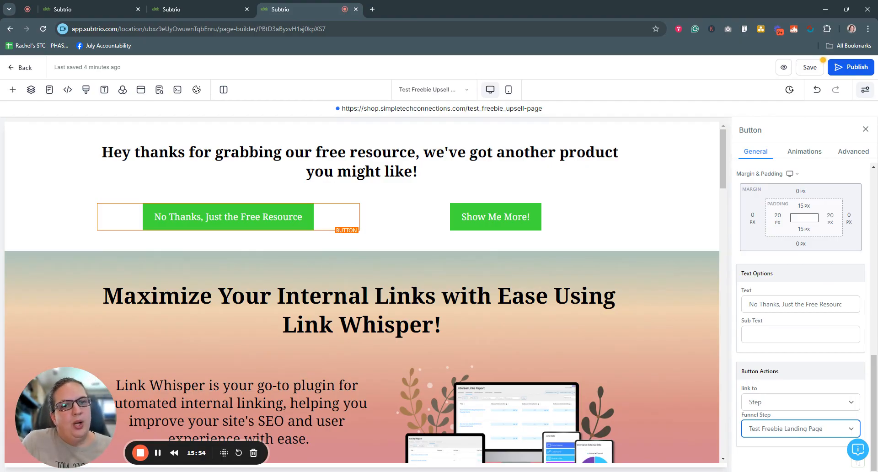
click(785, 429)
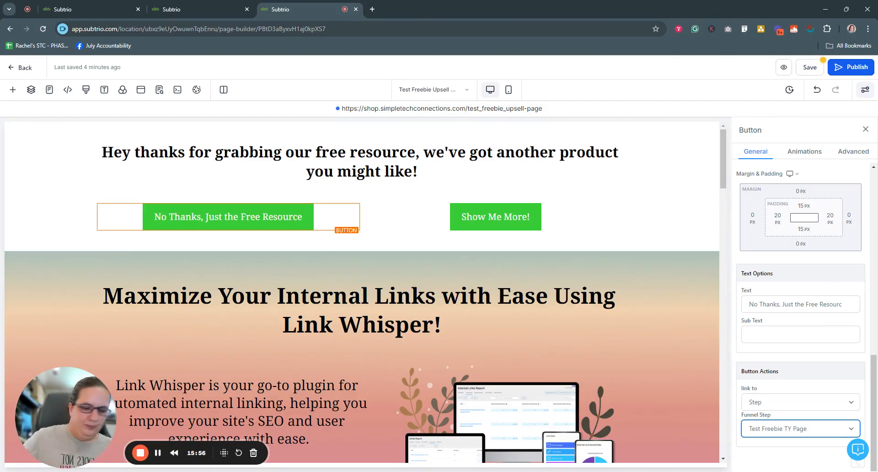
click(493, 224)
Set the Show Me More! button to Scroll to Element, targeting the Link Whisper section.
scroll(610, 274, down, 3)
scroll(686, 261, up, 2)
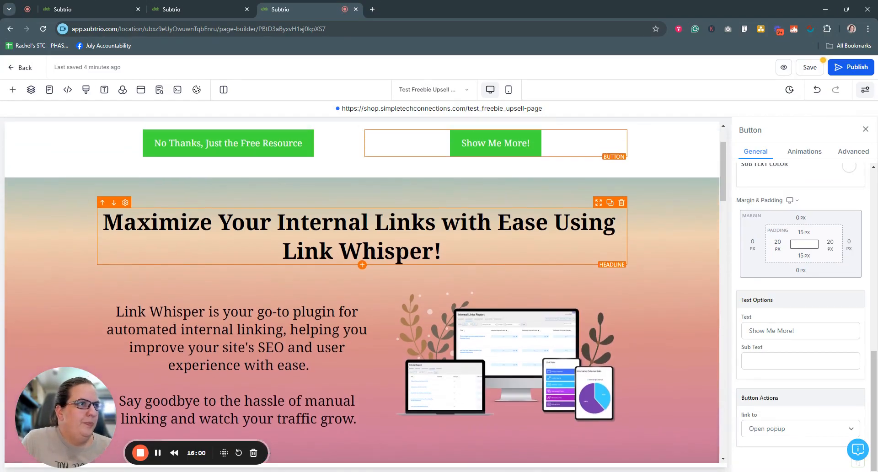
click(791, 433)
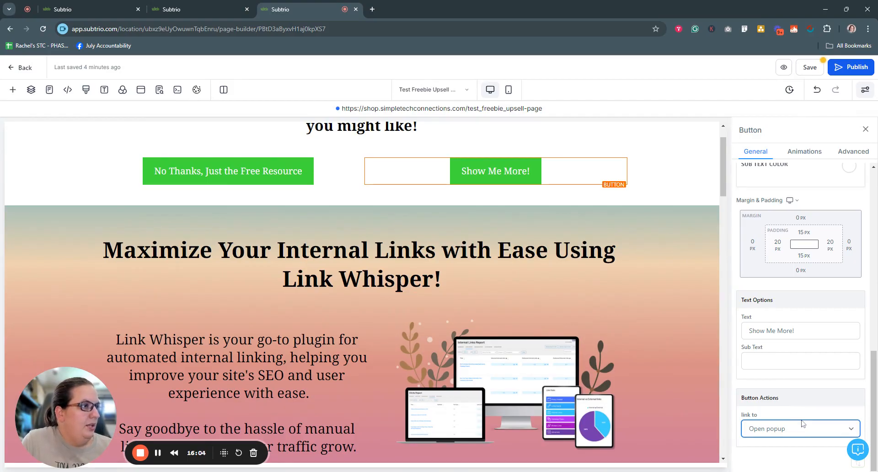
click(778, 366)
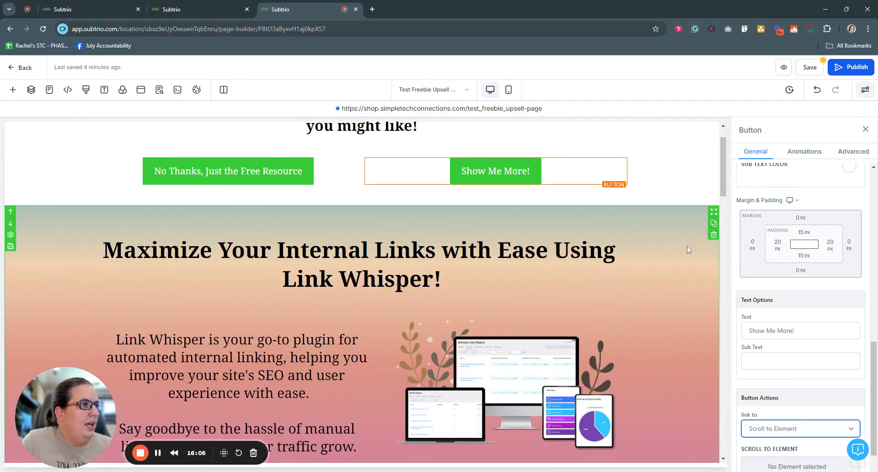
scroll(792, 368, down, 1)
click(802, 423)
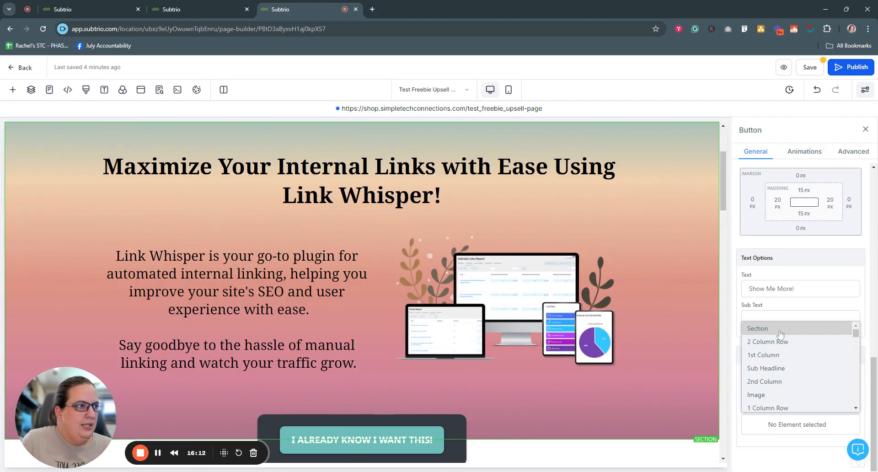
click(777, 330)
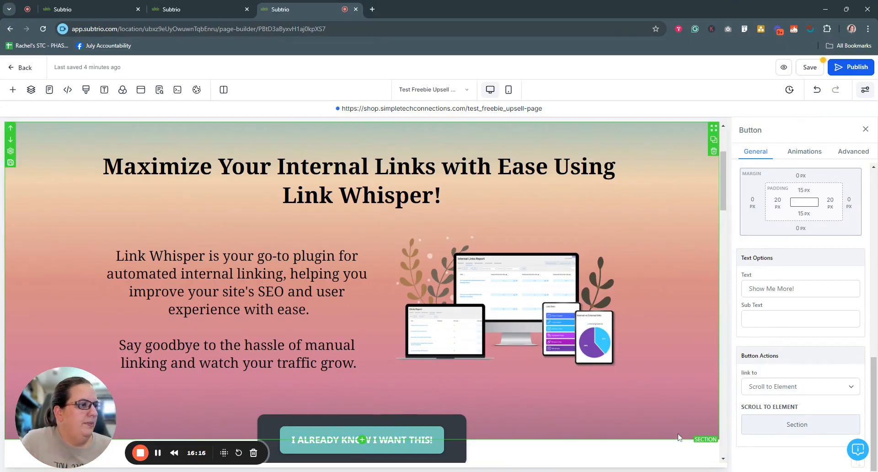
Save and publish the upsell page, then preview it.
click(808, 69)
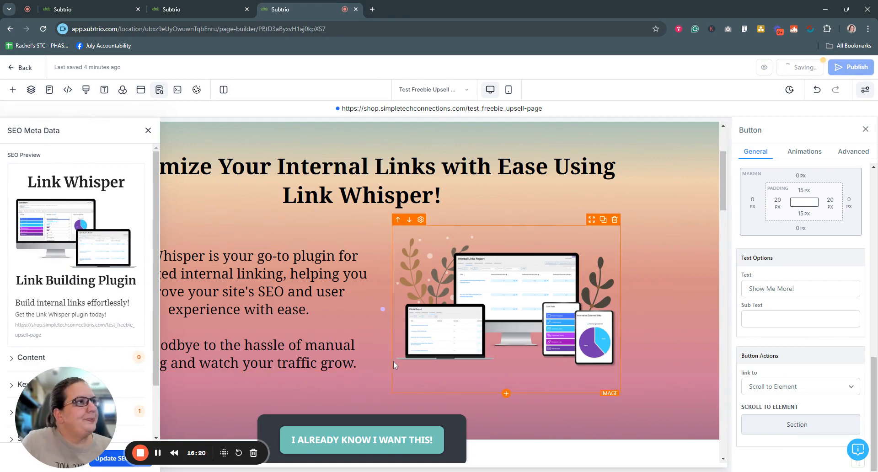
click(845, 66)
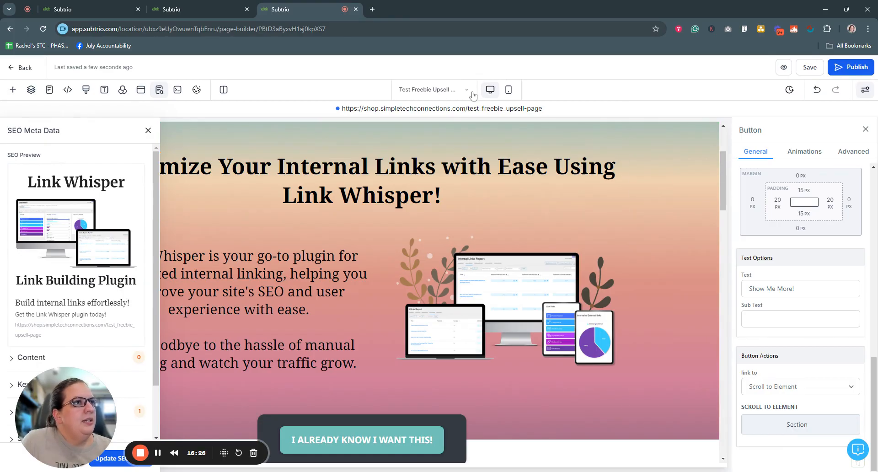
click(783, 69)
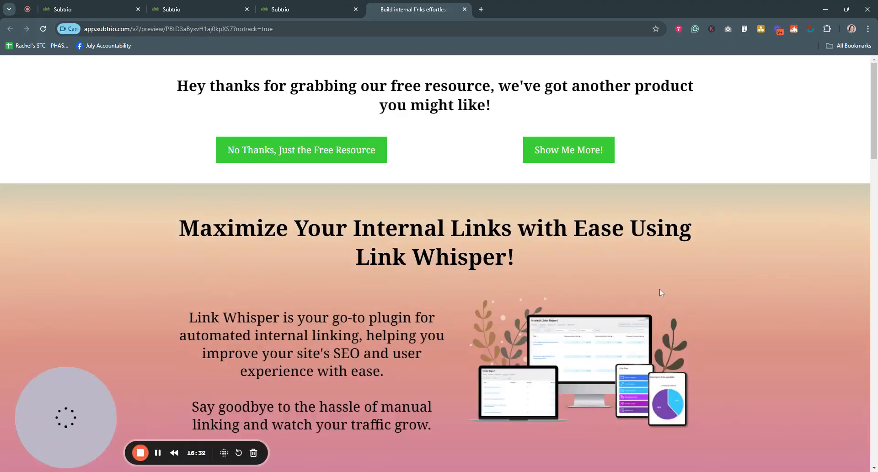
Check that No Thanks reaches the thank-you page and Show Me More! jumps to Link Whisper.
click(307, 154)
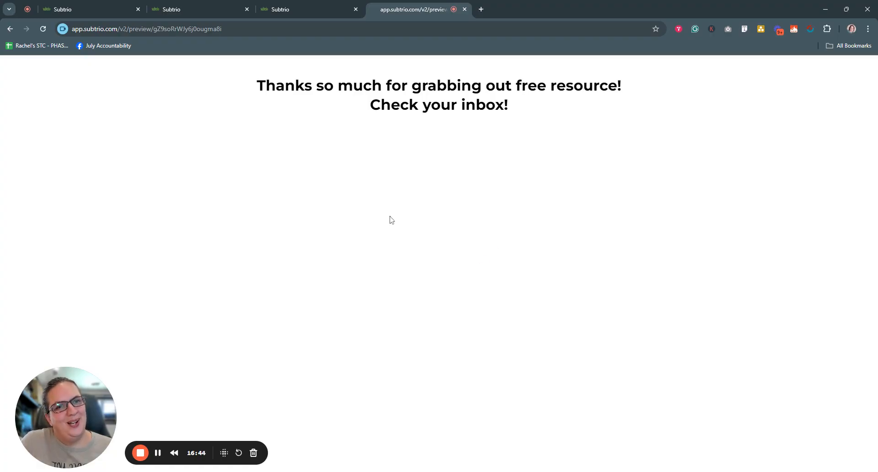
click(15, 29)
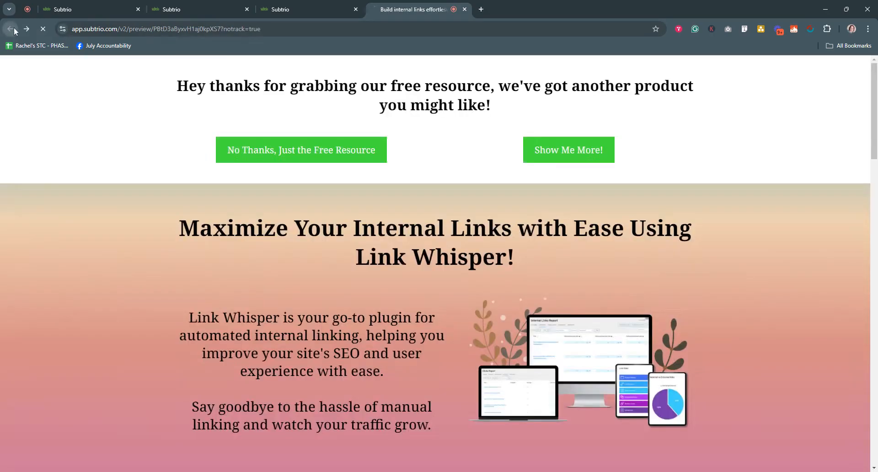
click(567, 151)
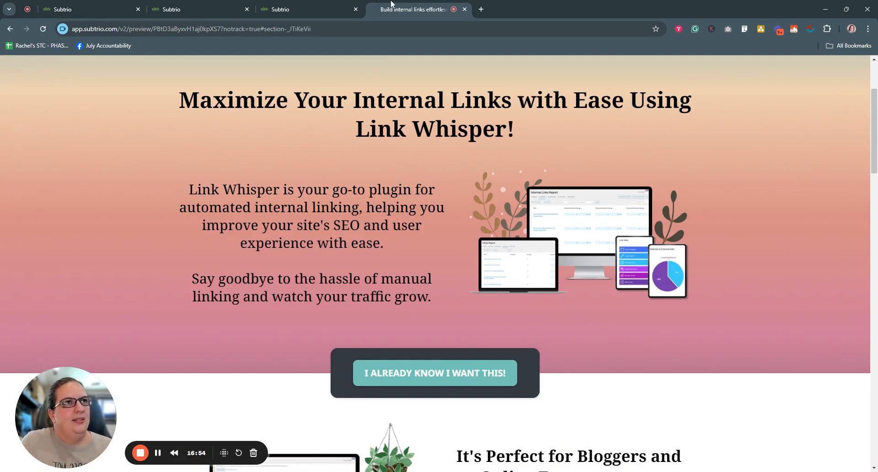
Return from the preview to the page builder and close the SEO details panel.
click(465, 9)
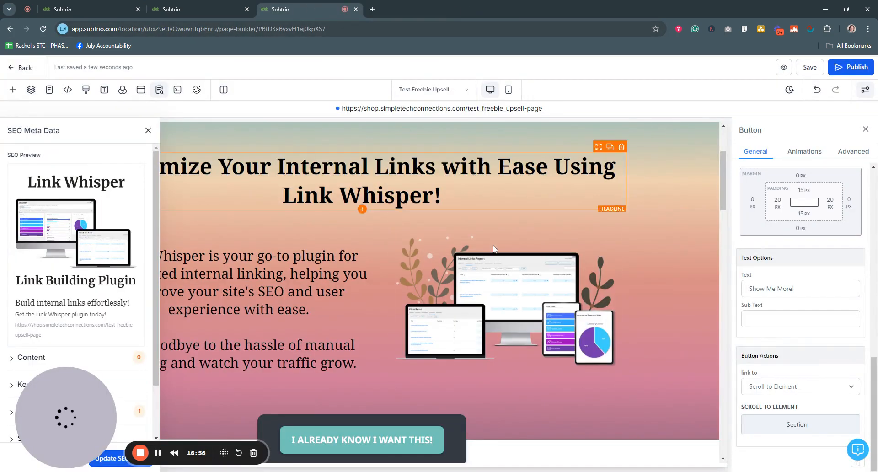
scroll(542, 298, down, 20)
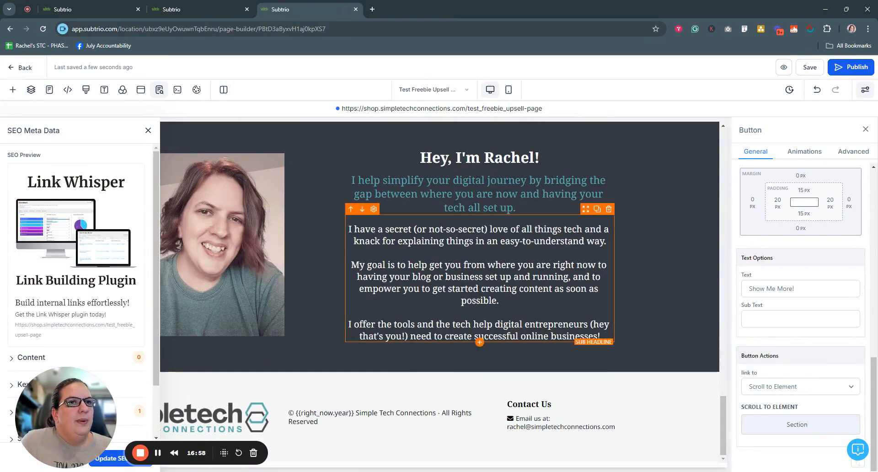
click(149, 130)
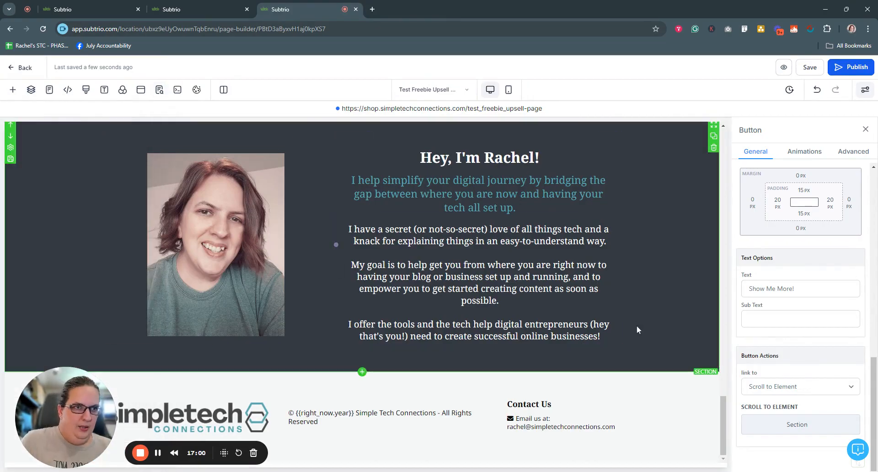
scroll(639, 329, up, 5)
scroll(639, 330, up, 2)
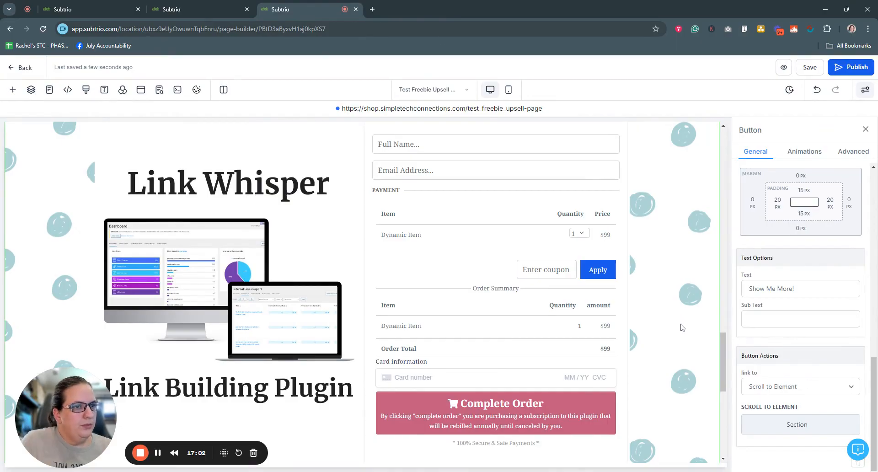
scroll(663, 320, up, 2)
scroll(503, 274, down, 1)
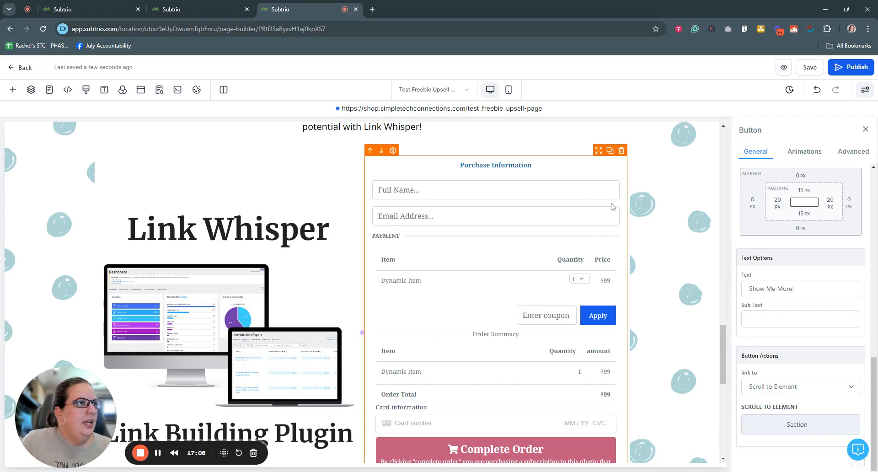
scroll(613, 204, down, 5)
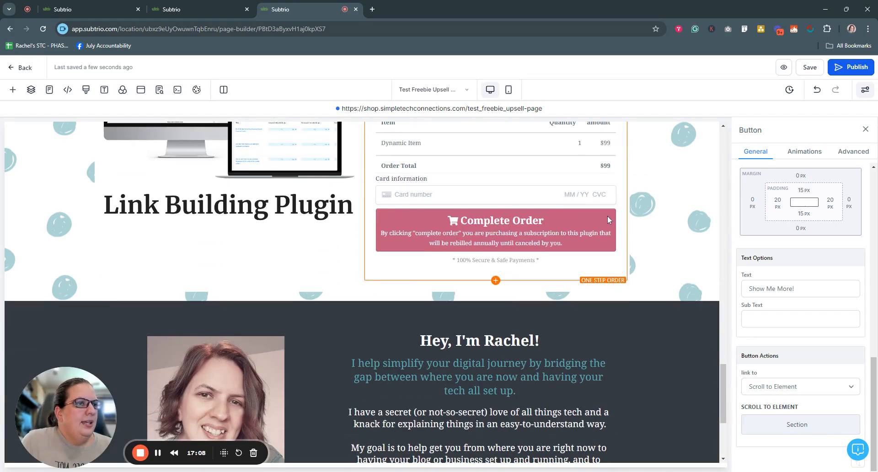
Insert a full-width section with a single-column row below the order form.
click(361, 301)
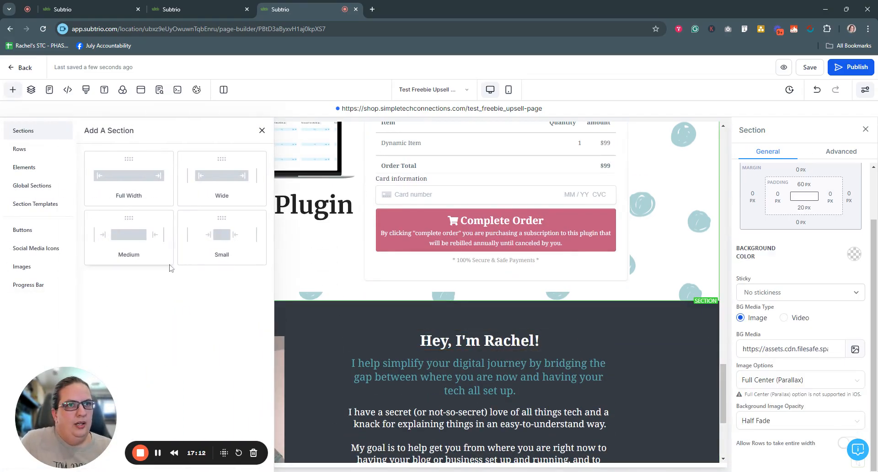
click(128, 173)
click(366, 333)
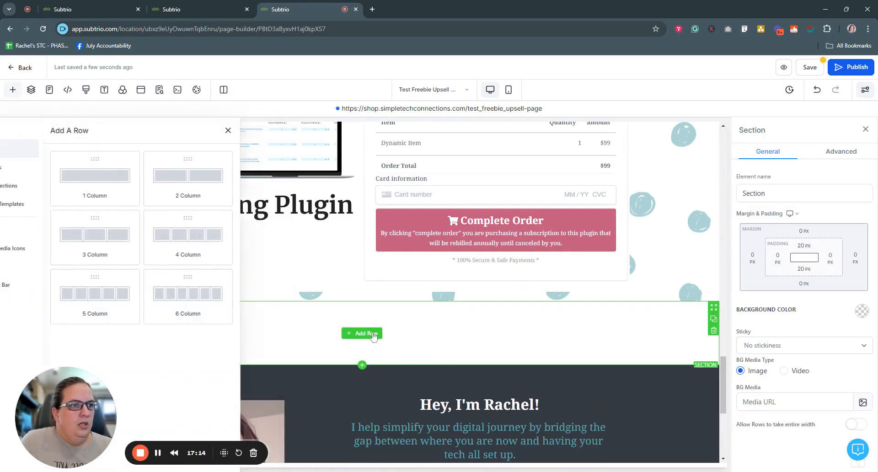
click(137, 187)
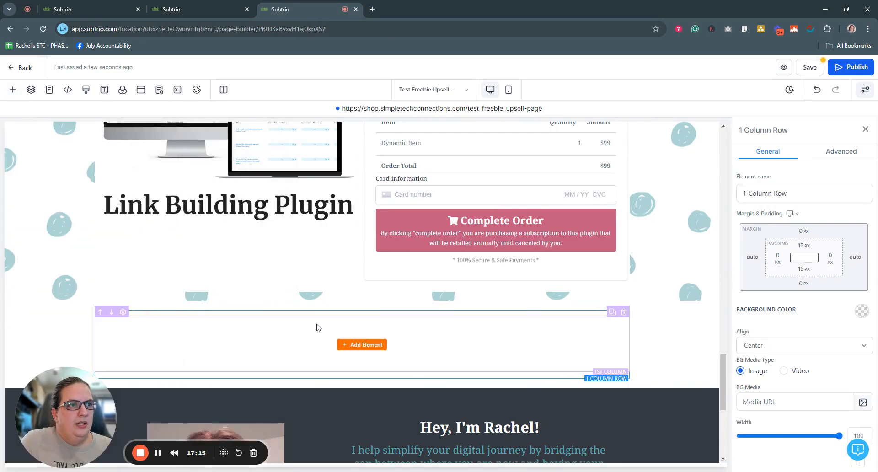
Add a 2 Step Order form from Order Elements to the empty column.
click(351, 345)
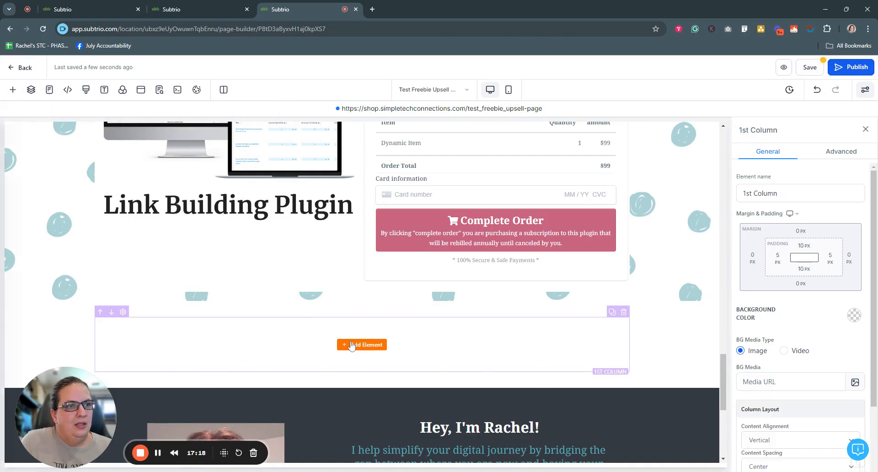
scroll(216, 336, down, 3)
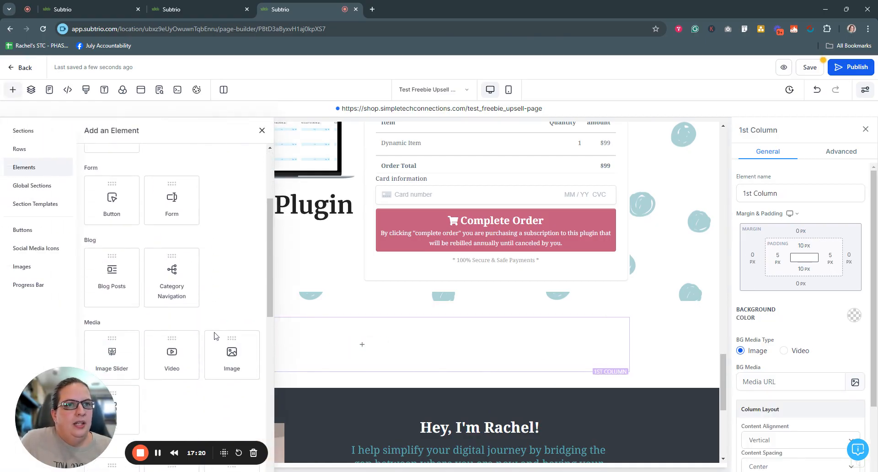
click(157, 453)
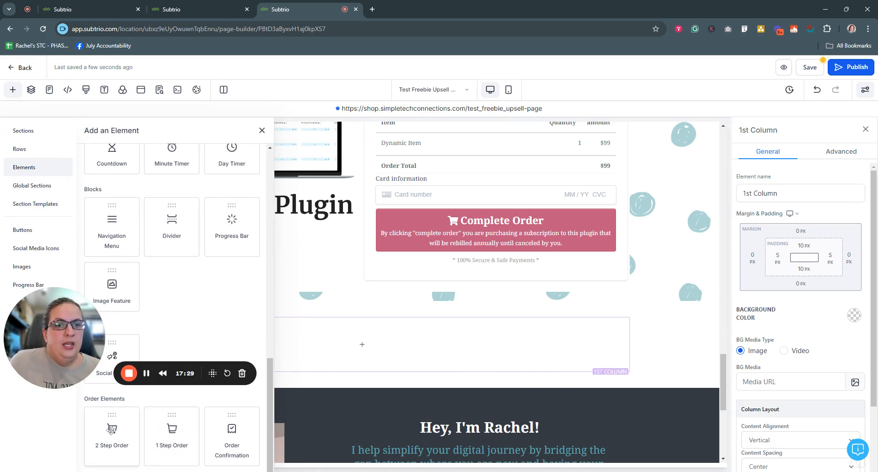
click(112, 431)
scroll(385, 374, down, 5)
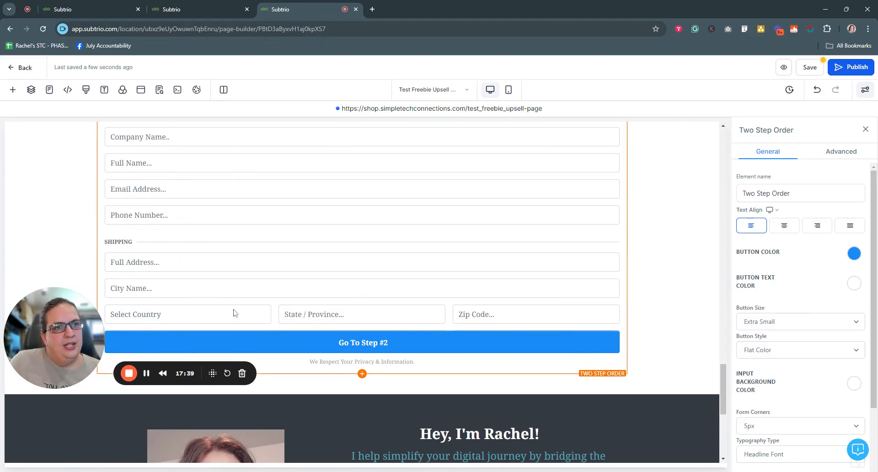
Inspect the Two Step Order's advanced options and Step #2, then delete the form.
scroll(288, 320, up, 1)
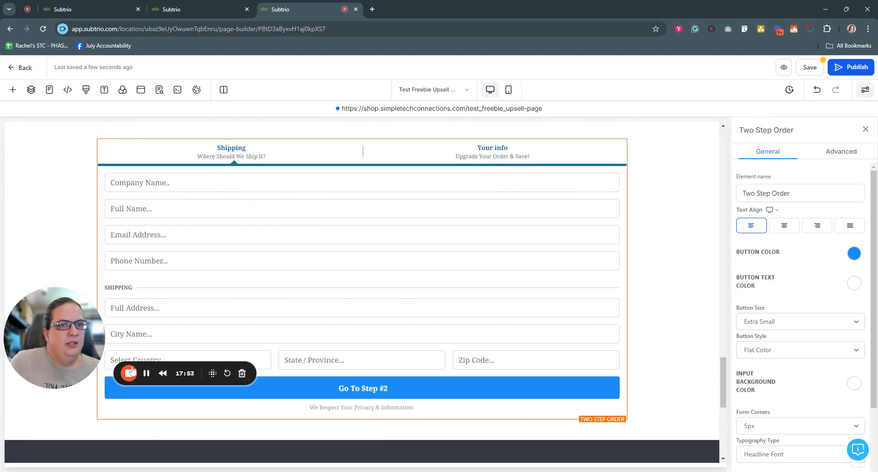
scroll(360, 417, up, 1)
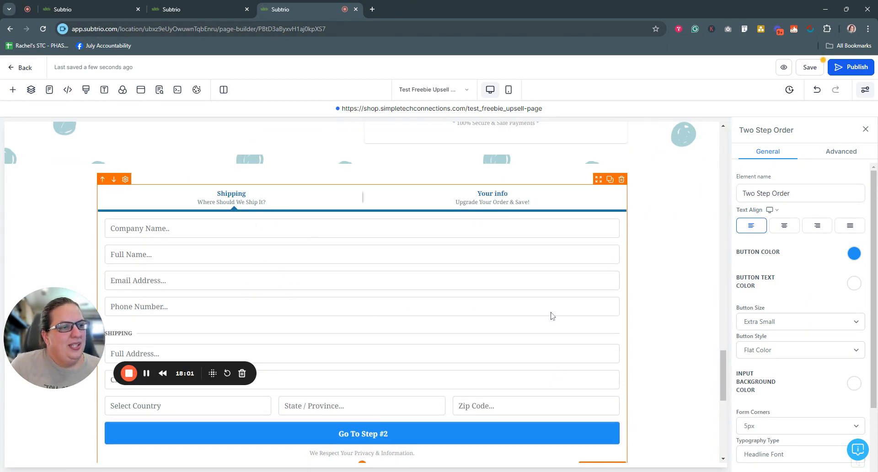
click(841, 153)
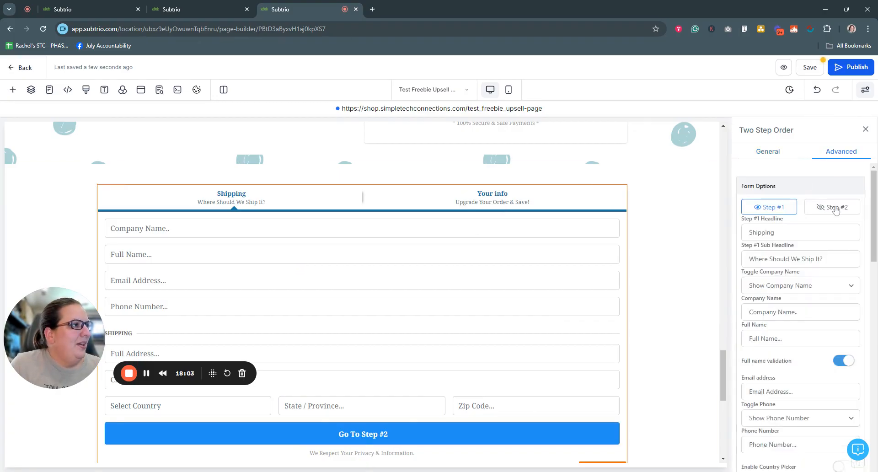
click(830, 210)
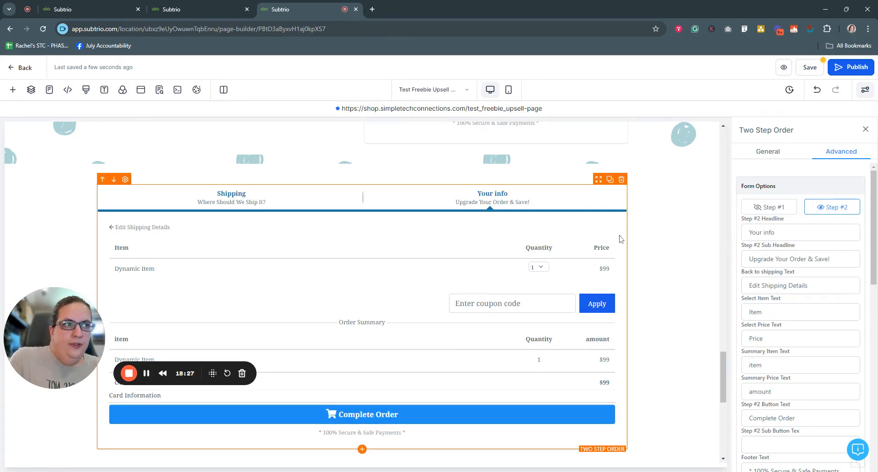
click(621, 179)
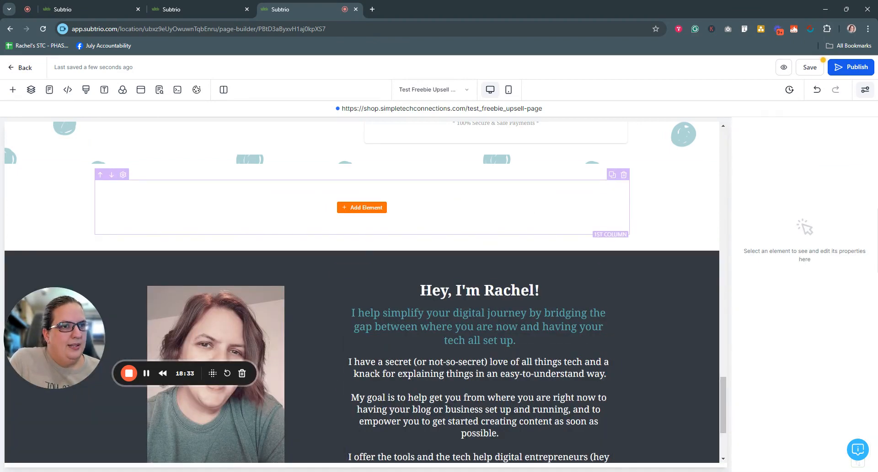
Add a 1 Step Order form to the empty column.
click(362, 207)
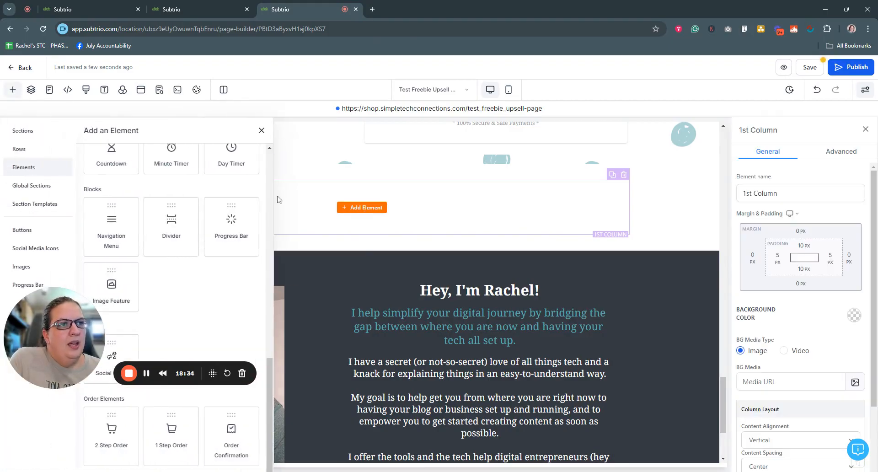
click(172, 433)
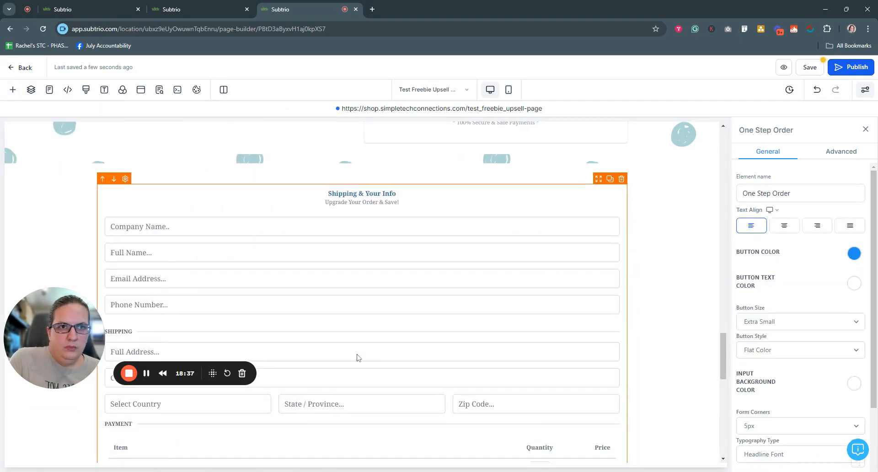
scroll(357, 357, down, 5)
scroll(357, 357, up, 5)
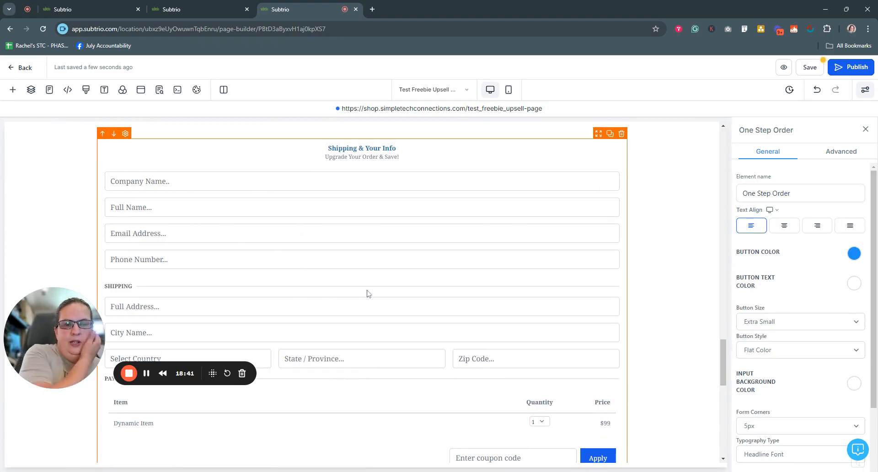
scroll(383, 315, down, 1)
scroll(383, 318, down, 3)
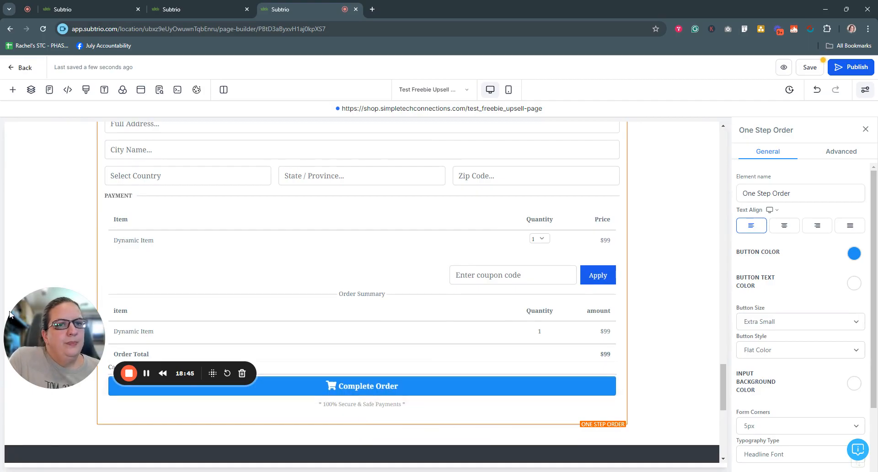
drag(47, 335, 48, 403)
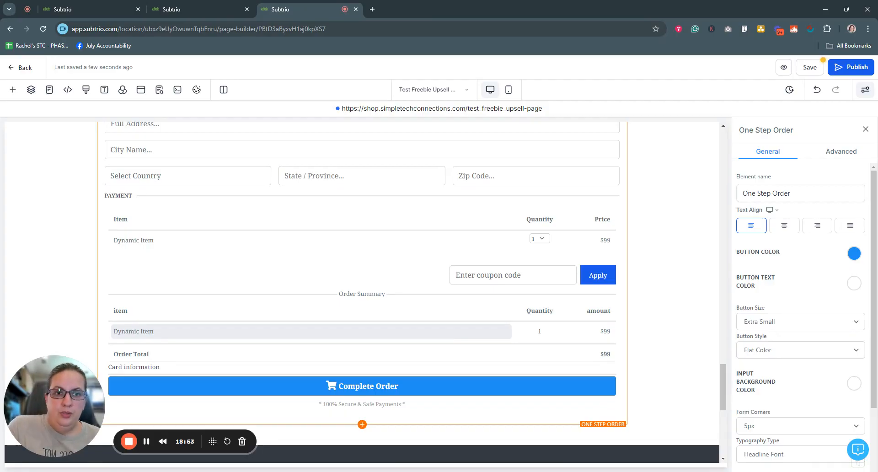
scroll(447, 334, up, 3)
scroll(448, 335, up, 2)
scroll(447, 335, down, 1)
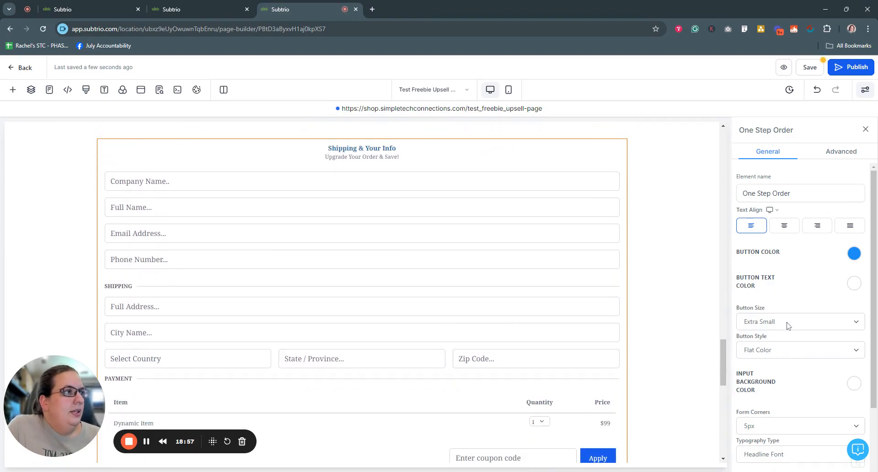
scroll(782, 320, down, 2)
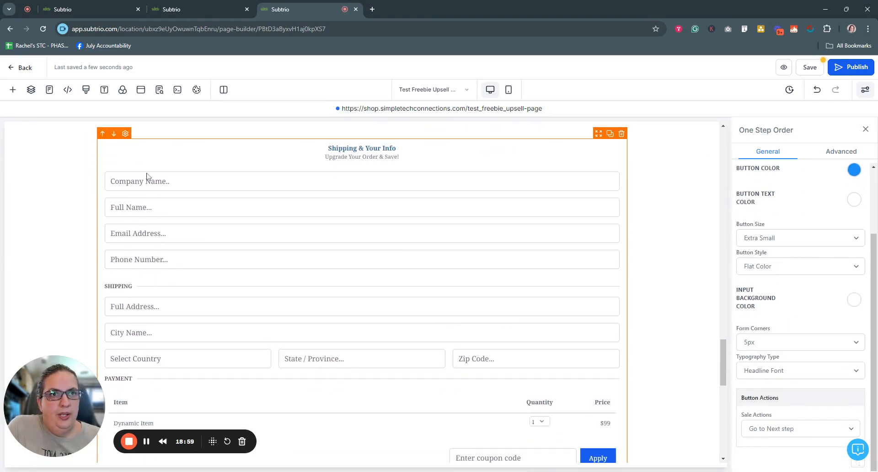
Change the form headline to 'Checkout Below' and clear the sub headline.
click(833, 153)
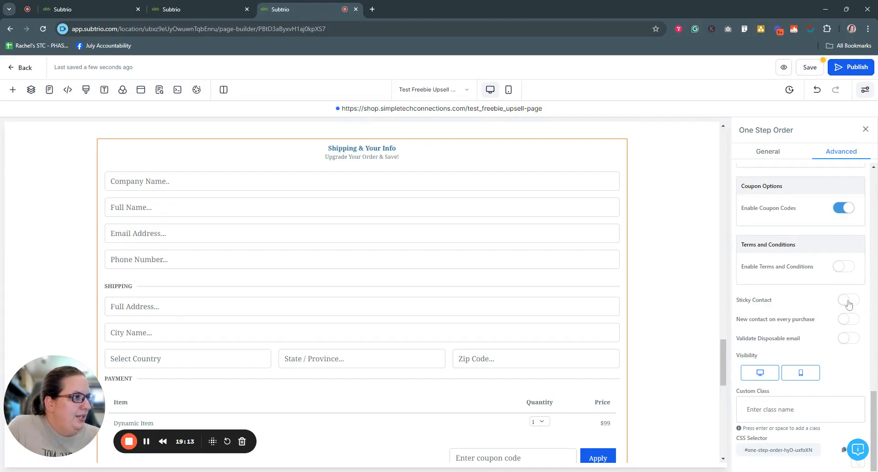
scroll(805, 320, up, 15)
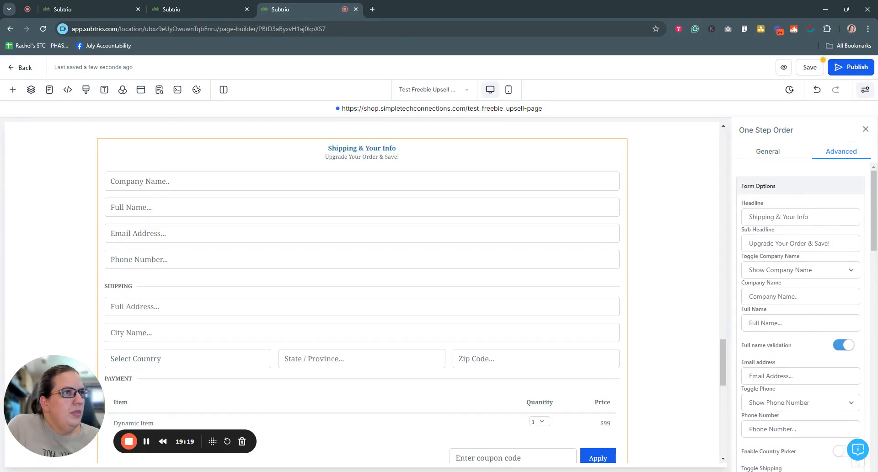
drag(810, 216, 724, 217)
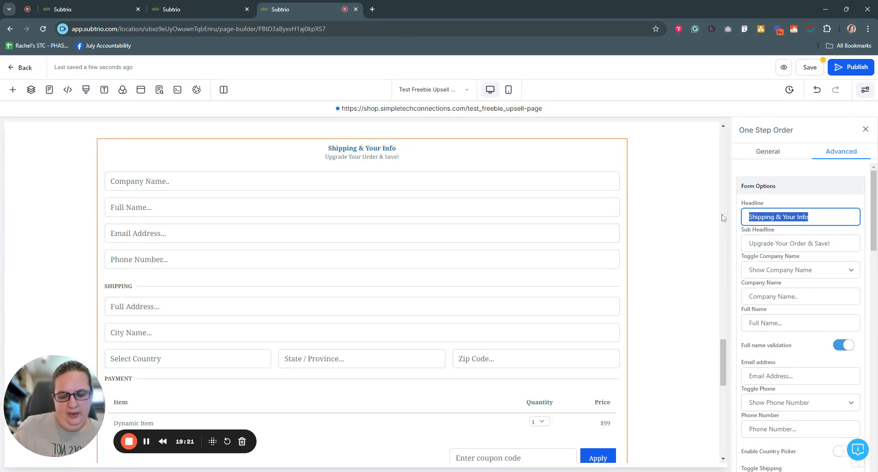
text(CHek)
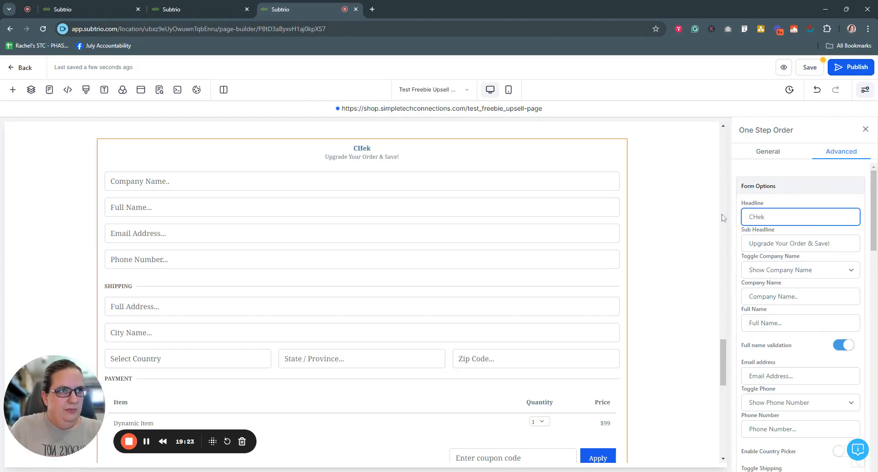
key(BackSpace)
key(BackSpace)
key(BackSpace)
text(heckout Below)
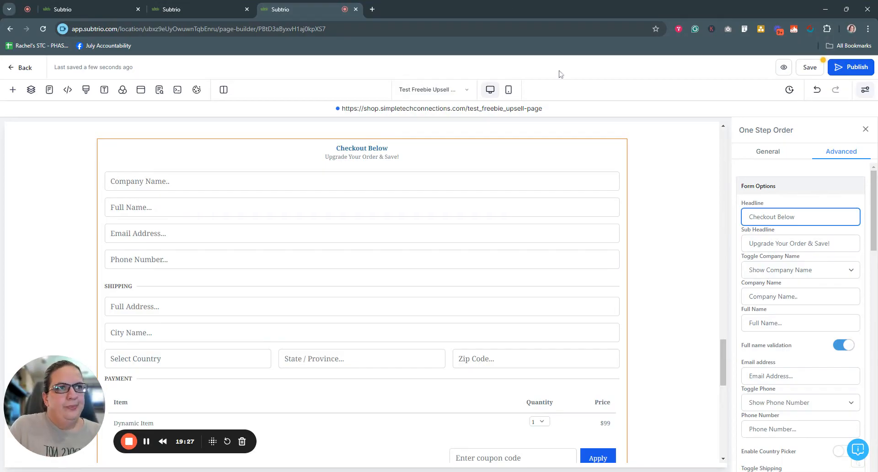
triple_click(786, 244)
key(BackSpace)
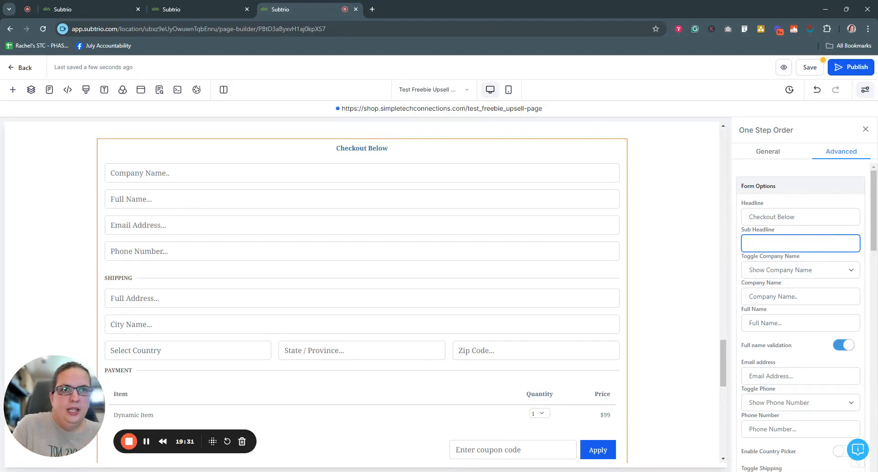
scroll(850, 274, down, 2)
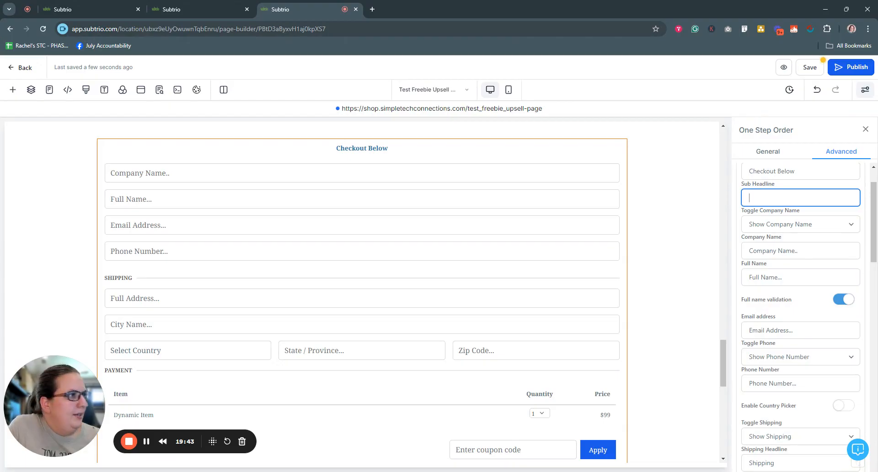
Hide the Company Name field on the one-step order form.
click(851, 225)
click(804, 237)
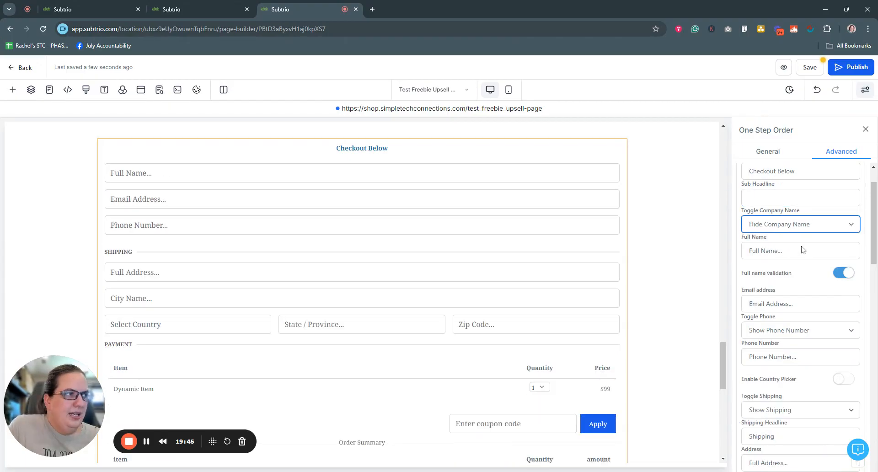
scroll(825, 281, down, 1)
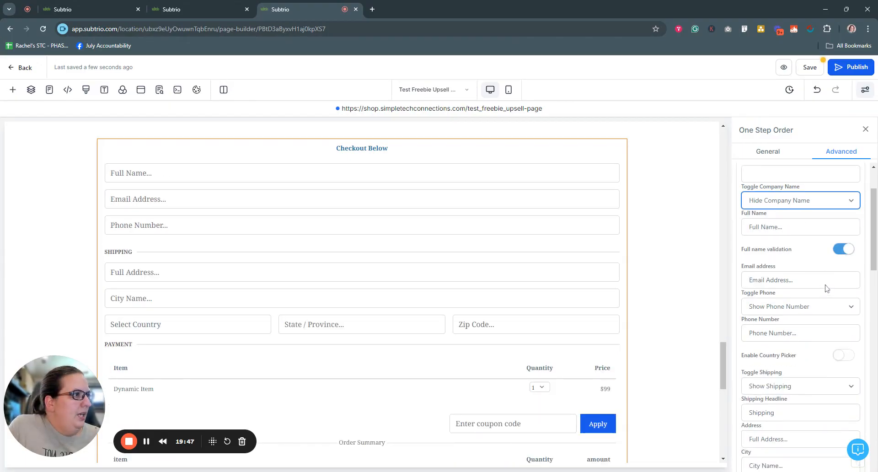
scroll(826, 301, down, 1)
Hide the phone number and shipping address fields from the checkout.
click(843, 239)
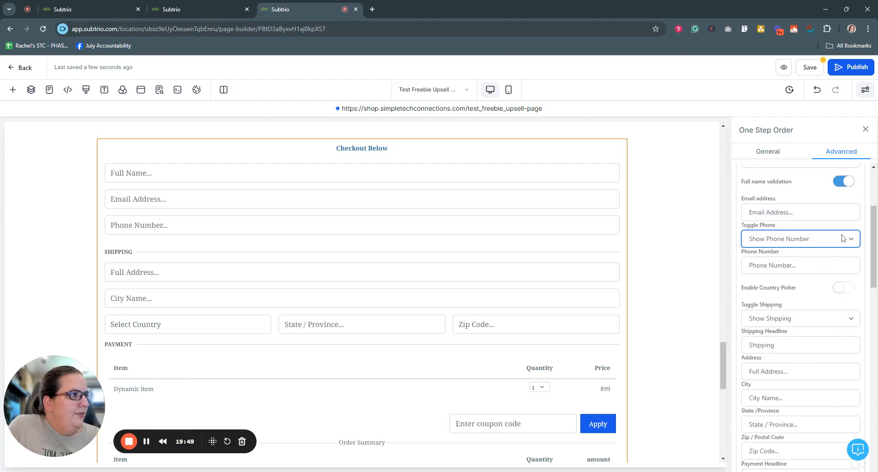
click(814, 250)
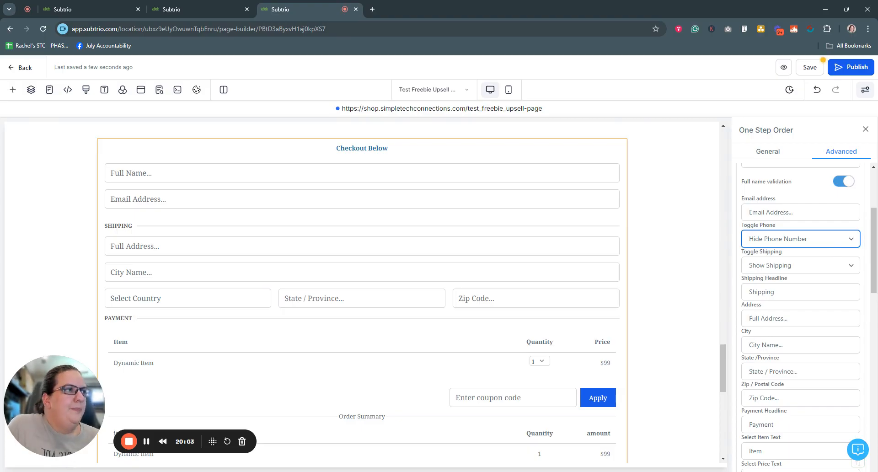
scroll(800, 311, down, 1)
click(851, 224)
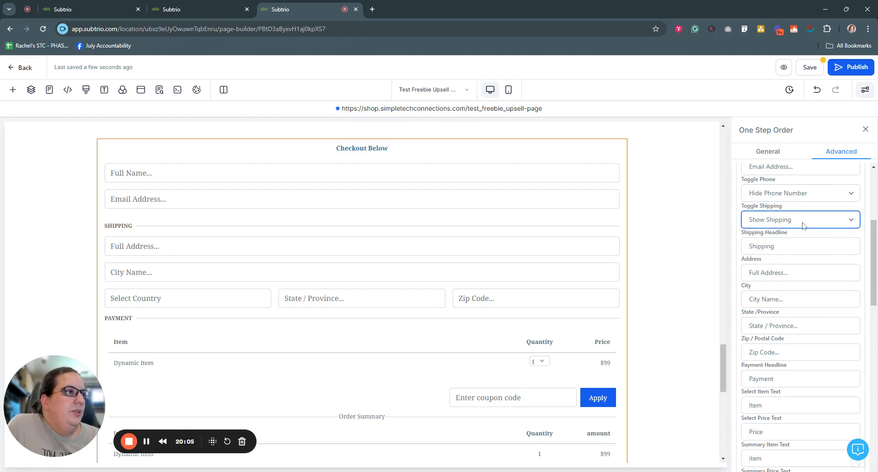
click(796, 245)
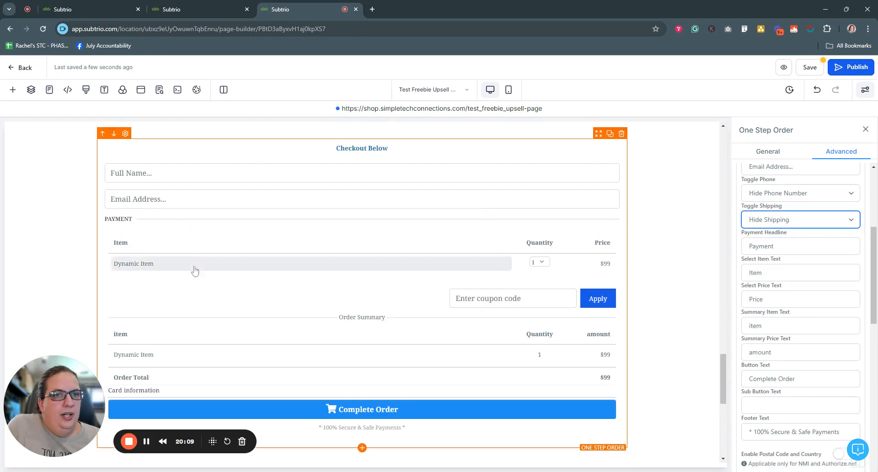
scroll(310, 350, down, 3)
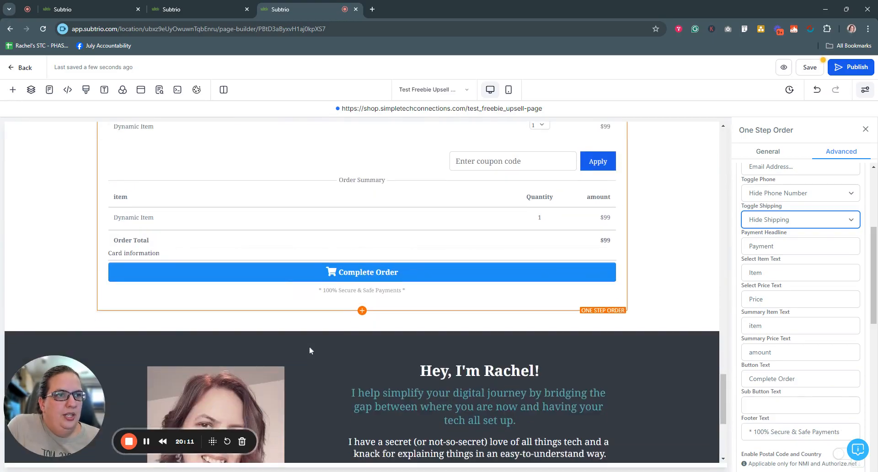
scroll(285, 284, up, 1)
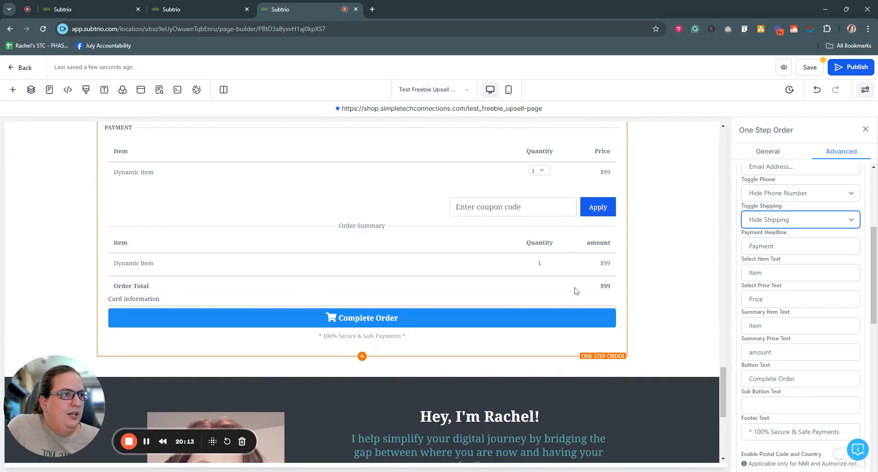
scroll(724, 406, up, 1)
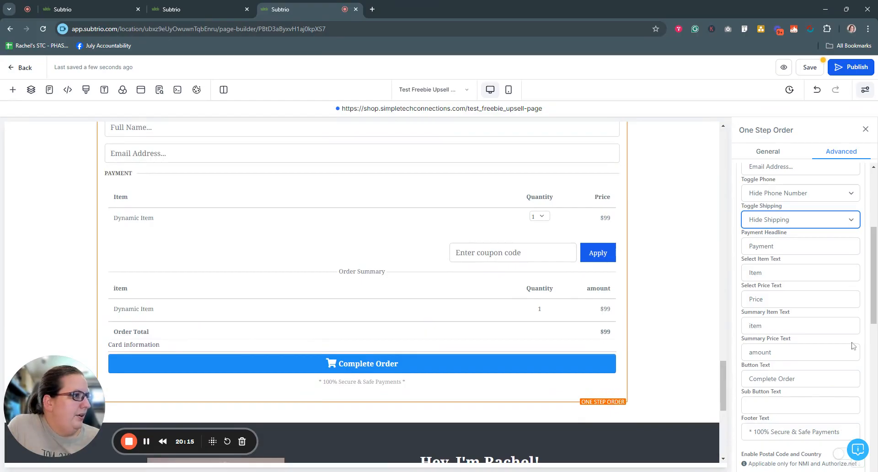
scroll(800, 320, down, 4)
scroll(185, 234, up, 1)
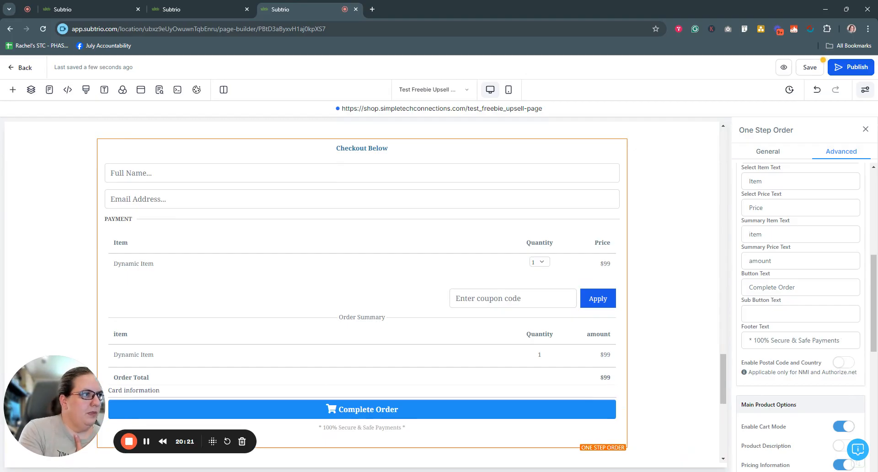
Capitalize the order summary headings to 'Item' and 'Amount'.
click(750, 235)
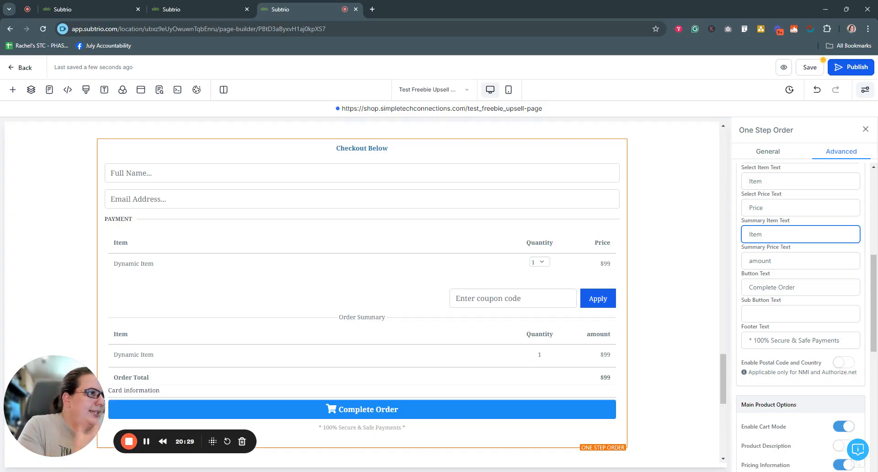
click(752, 261)
key(BackSpace)
text(A)
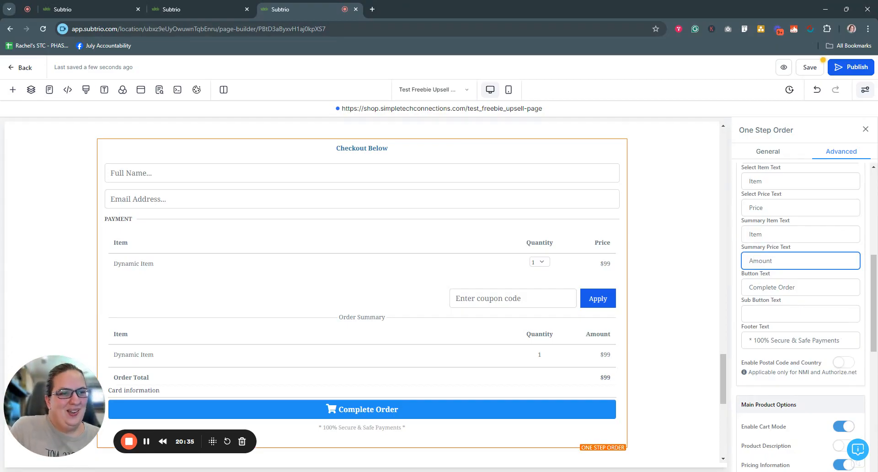
scroll(800, 297, down, 1)
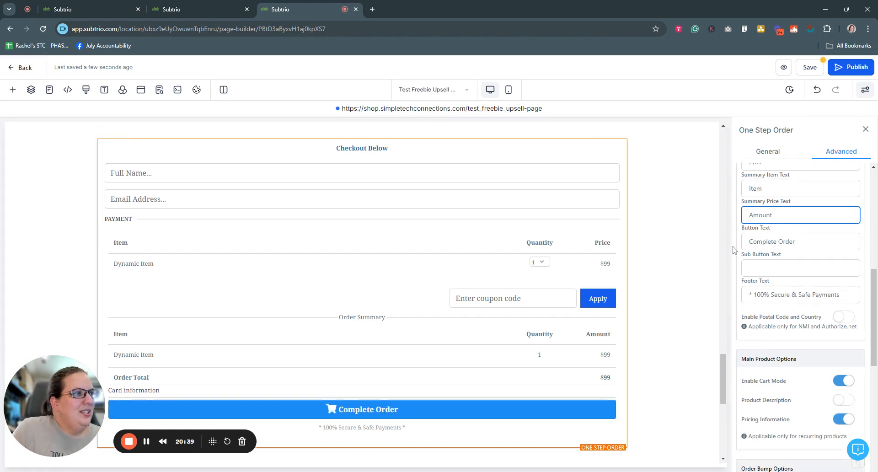
Enter 'This is sub text' as the Sub Button Text under Complete Order.
click(750, 268)
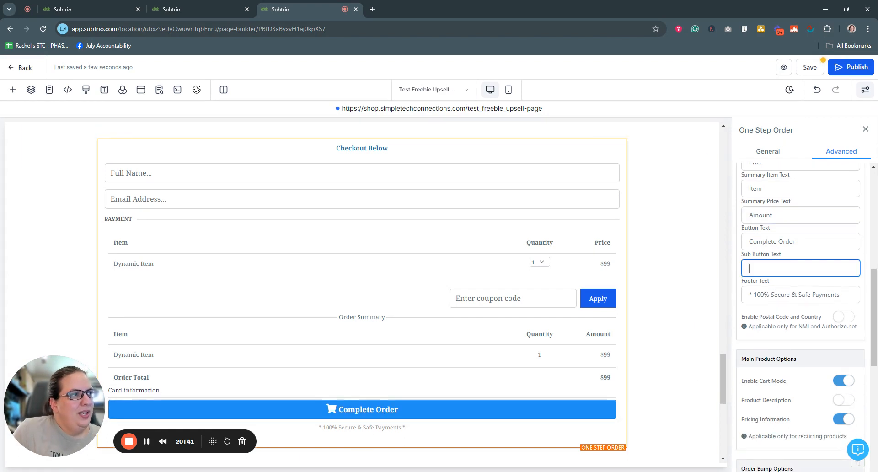
text(This is )
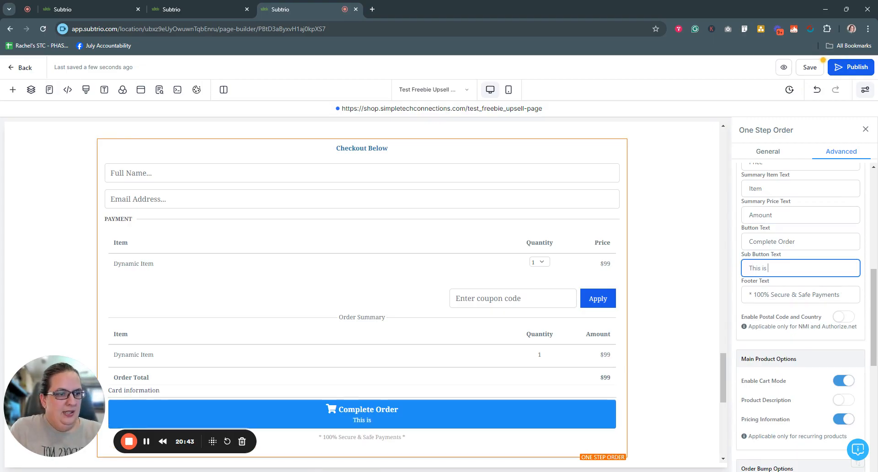
text(sub texty)
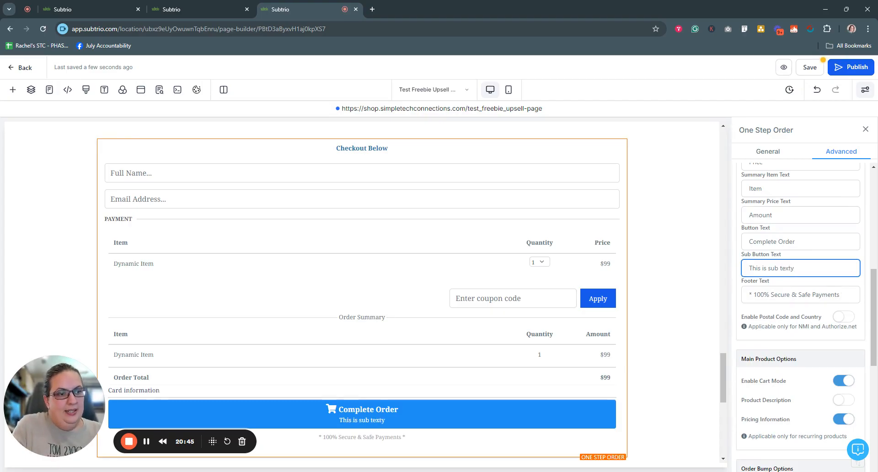
key(BackSpace)
text(\)
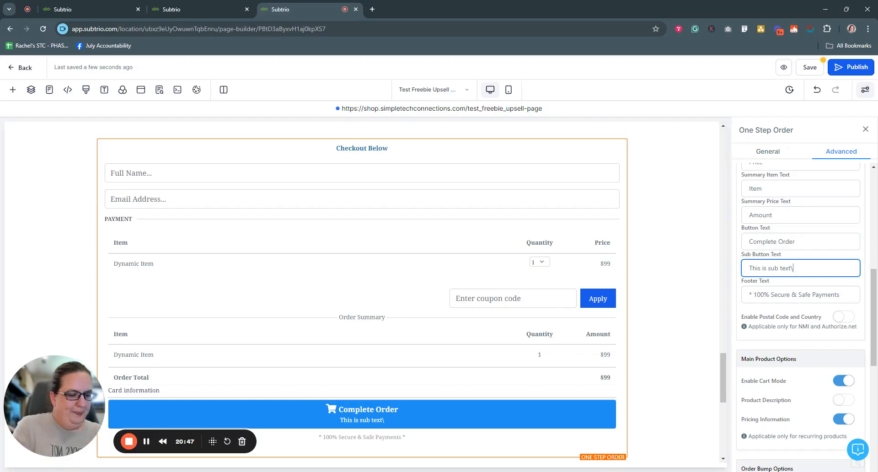
key(BackSpace)
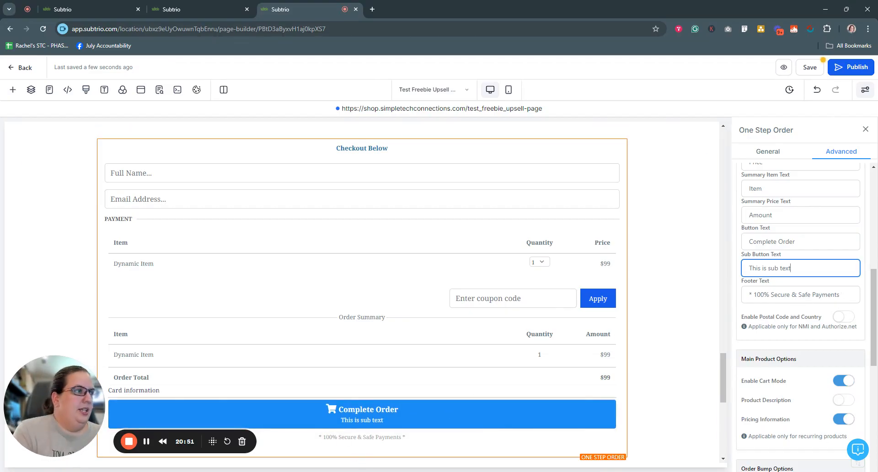
scroll(800, 316, down, 3)
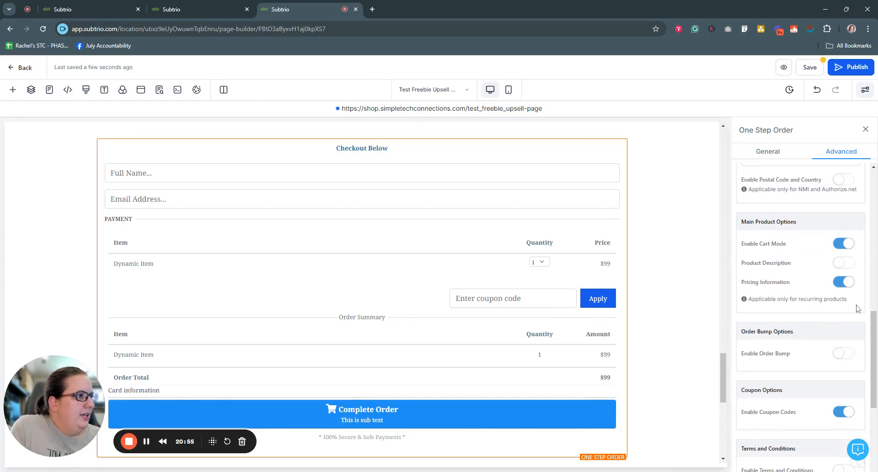
scroll(846, 323, down, 1)
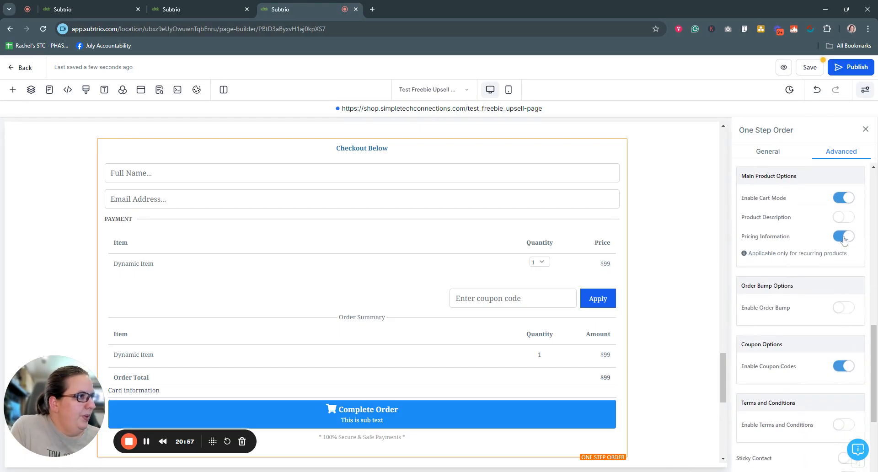
scroll(827, 299, down, 1)
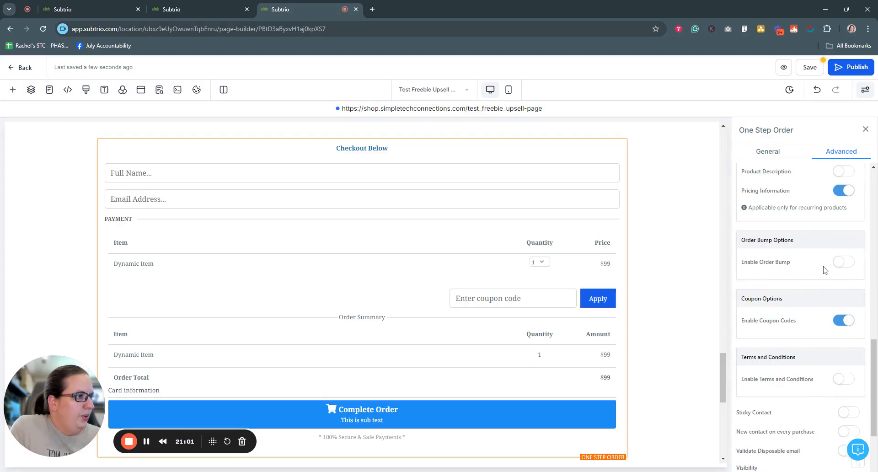
scroll(836, 320, down, 2)
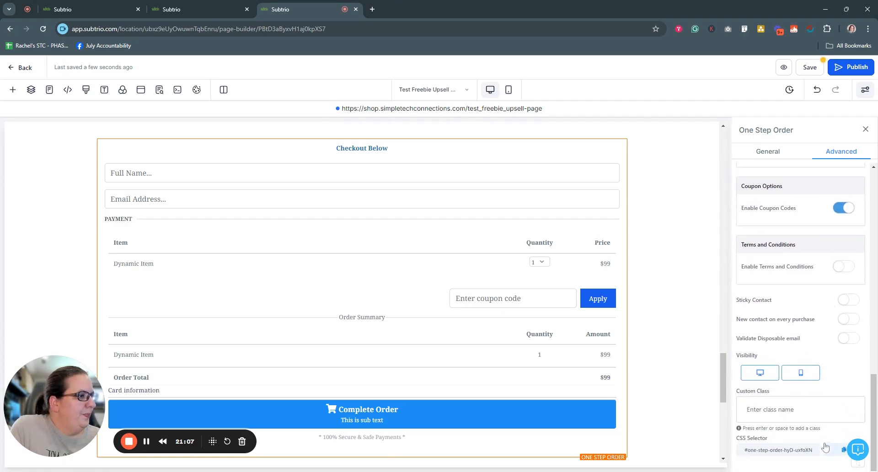
scroll(823, 428, up, 8)
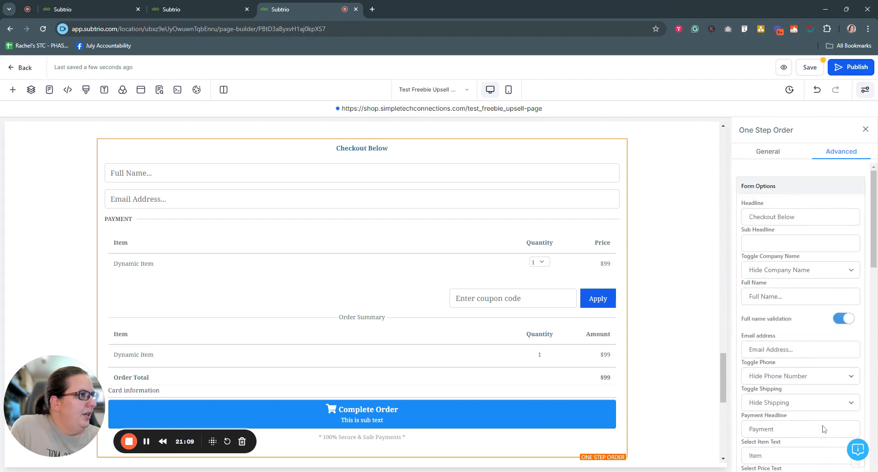
Give the Complete Order button the pink preset Button Color in General settings.
click(766, 153)
scroll(499, 337, down, 1)
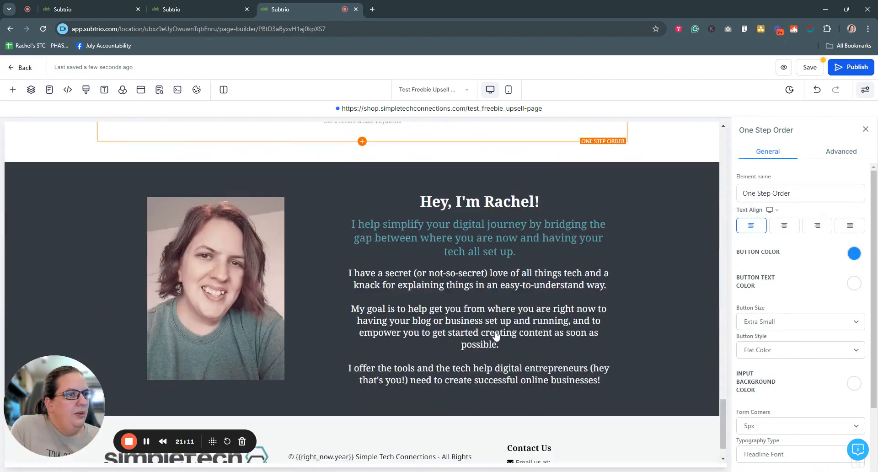
scroll(502, 339, down, 1)
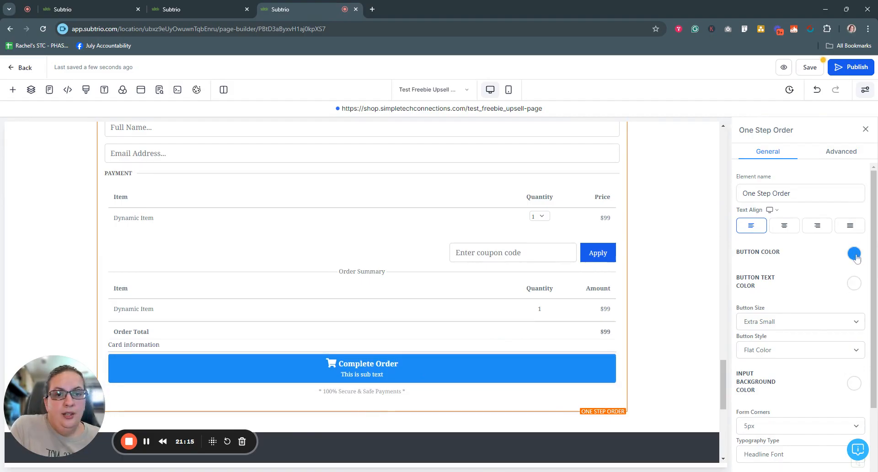
click(855, 255)
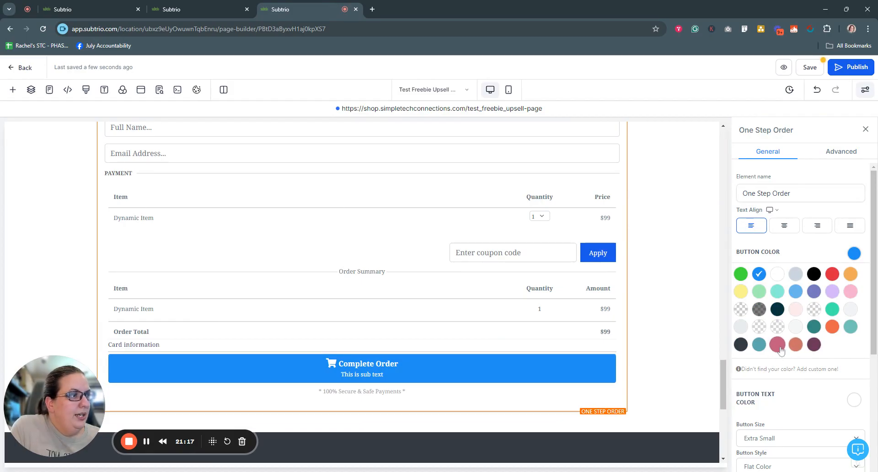
click(778, 345)
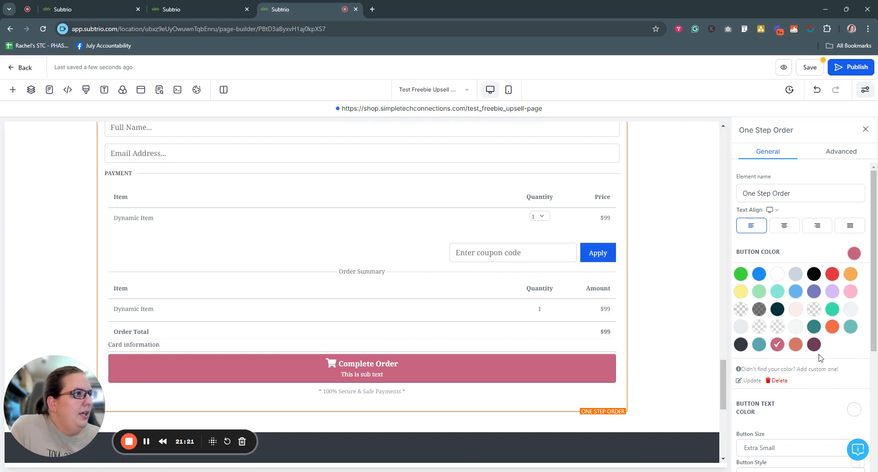
scroll(821, 366, down, 3)
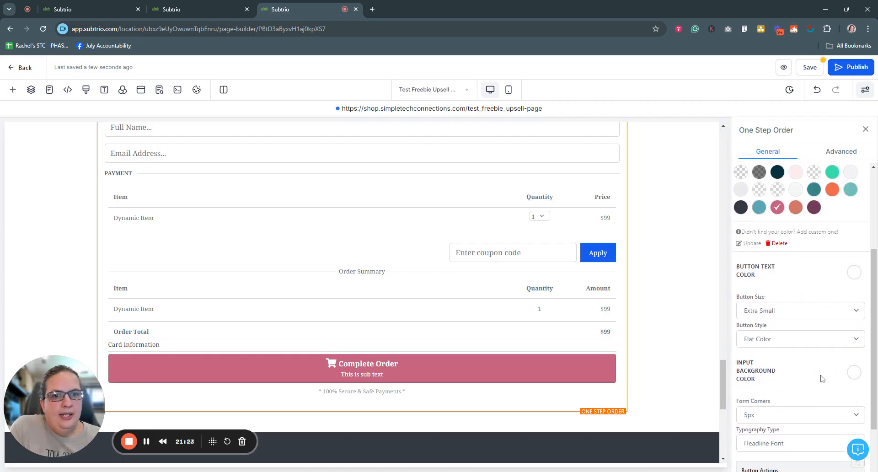
scroll(818, 393, down, 1)
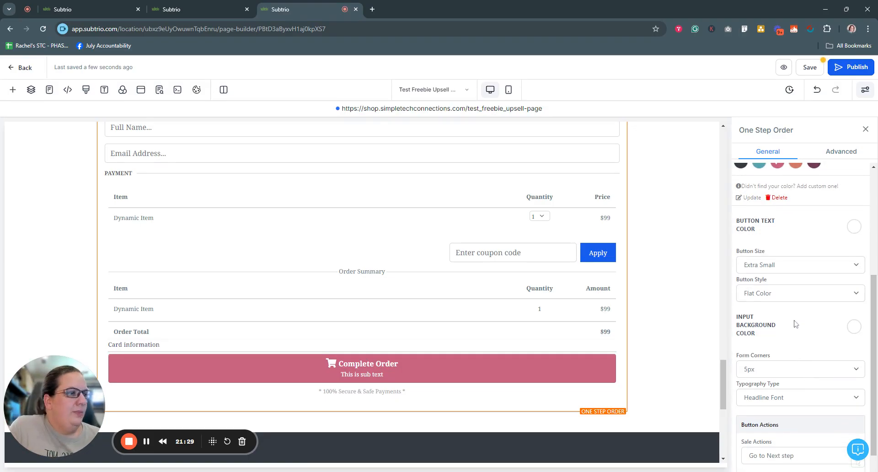
scroll(807, 323, down, 1)
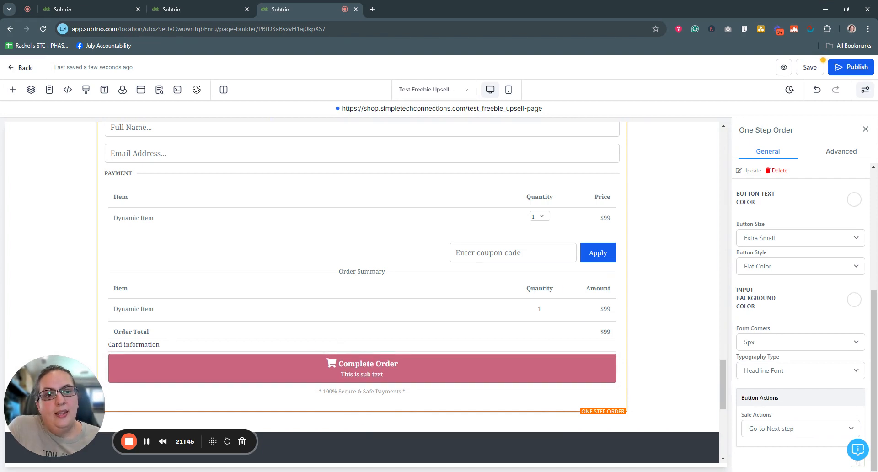
Send completed orders to the Test Freebie Upsell TY Page funnel step.
click(799, 429)
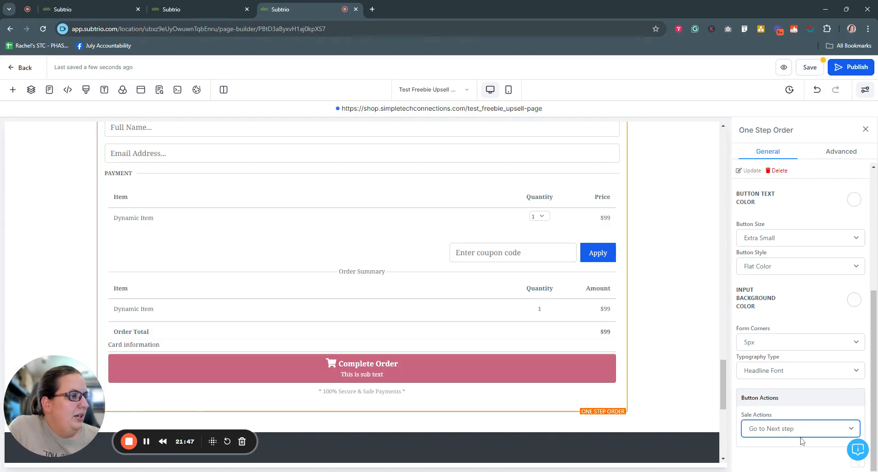
click(792, 462)
scroll(791, 398, down, 1)
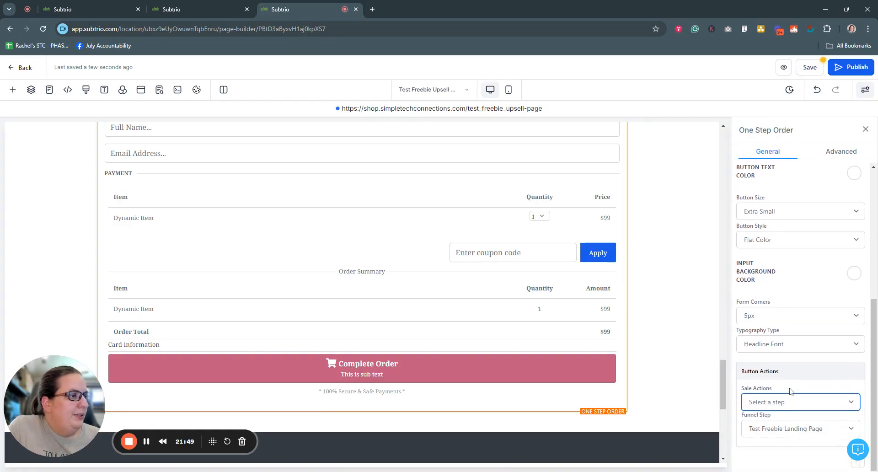
click(818, 431)
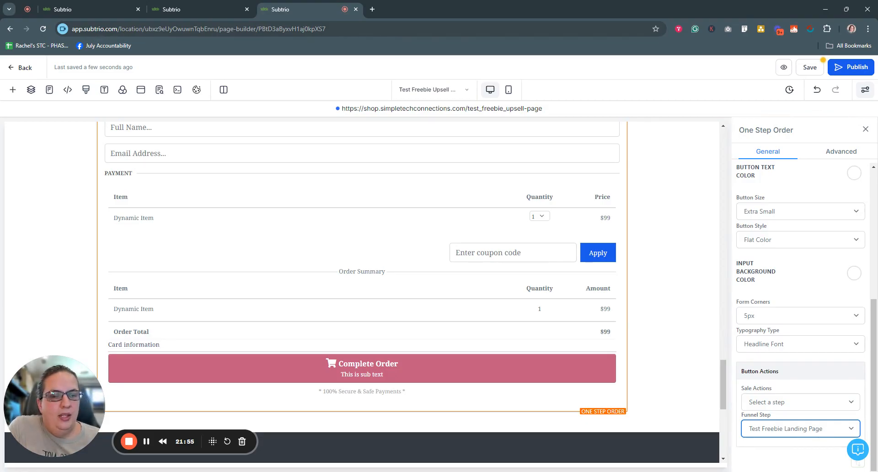
click(800, 461)
Save and publish the updated upsell page.
click(810, 67)
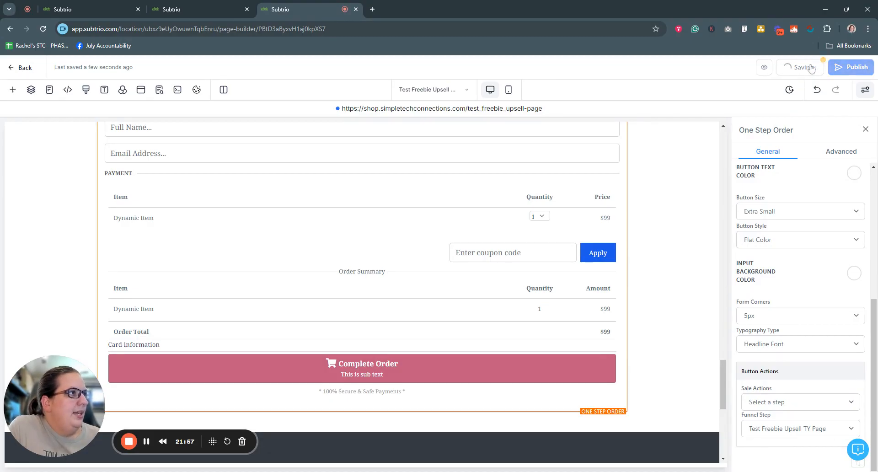
click(850, 66)
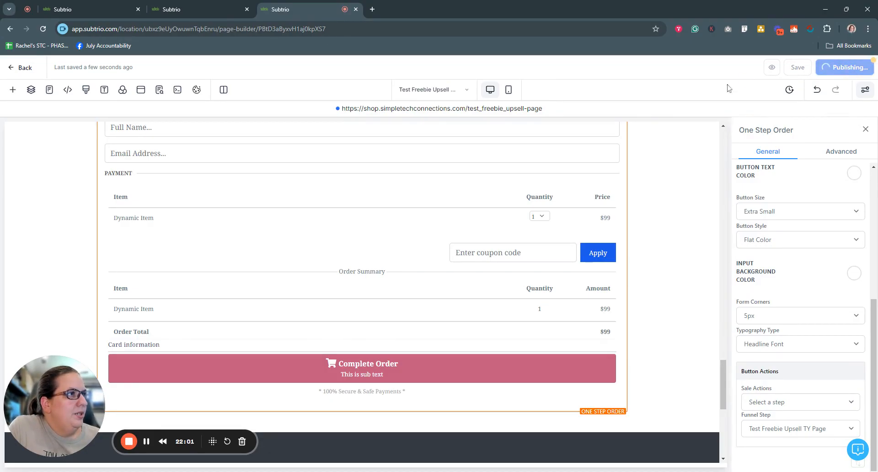
scroll(667, 244, up, 5)
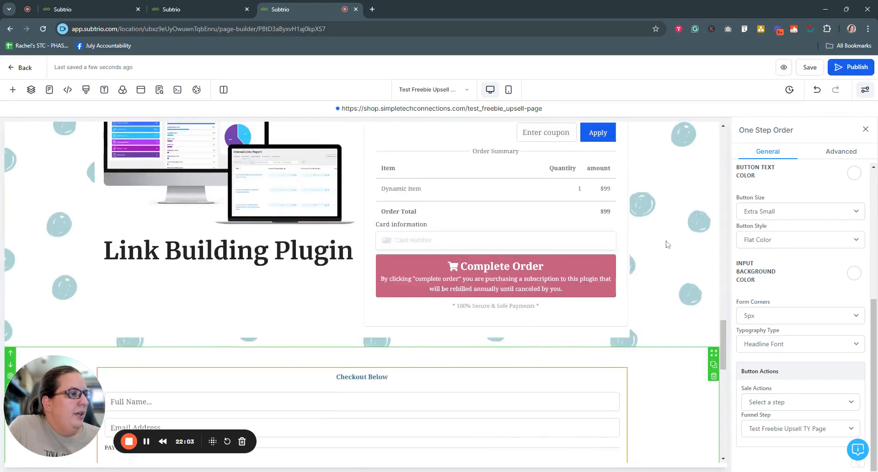
scroll(667, 243, up, 10)
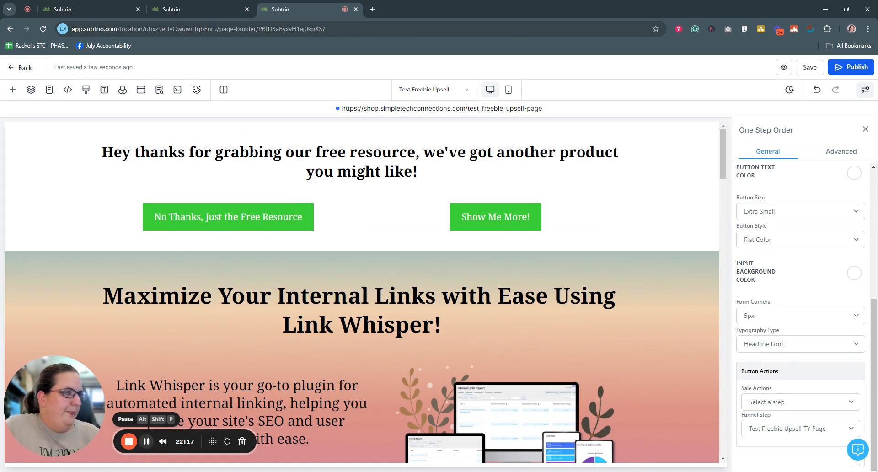
Reload the funnel overview and open the Test Freebie Upsell Page step.
click(195, 6)
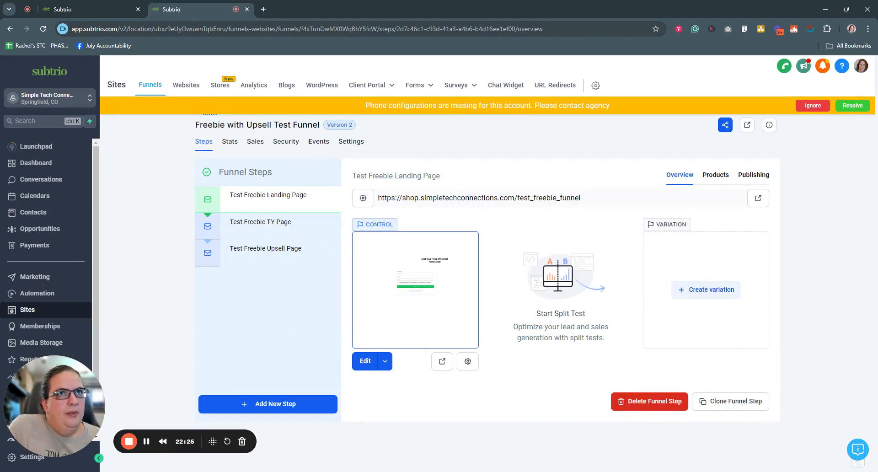
click(44, 29)
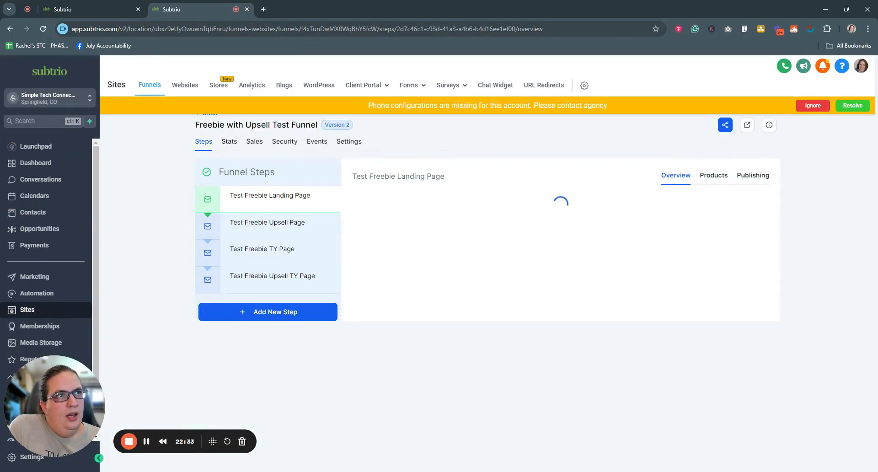
click(807, 106)
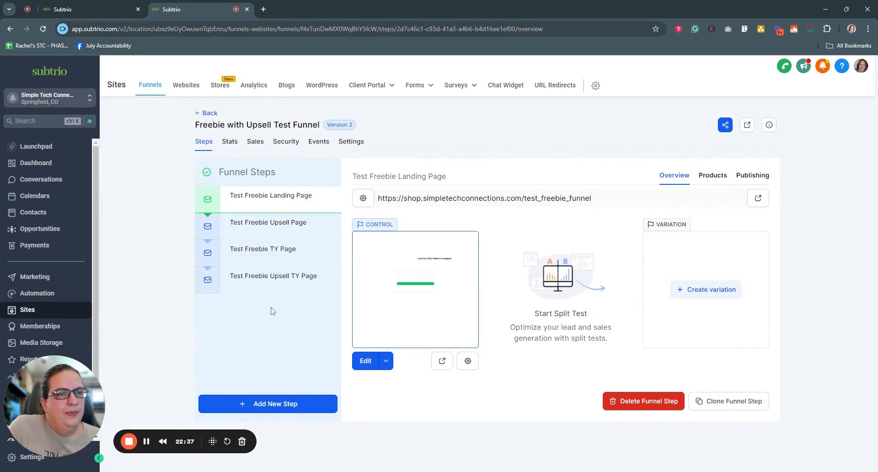
click(286, 224)
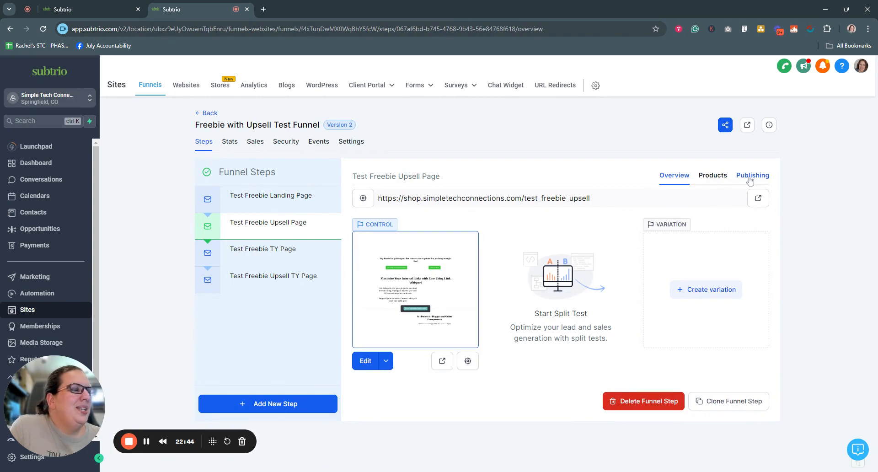
Add the Link Whisper Plugin and Installation product at its 17 price to the step and save.
click(712, 178)
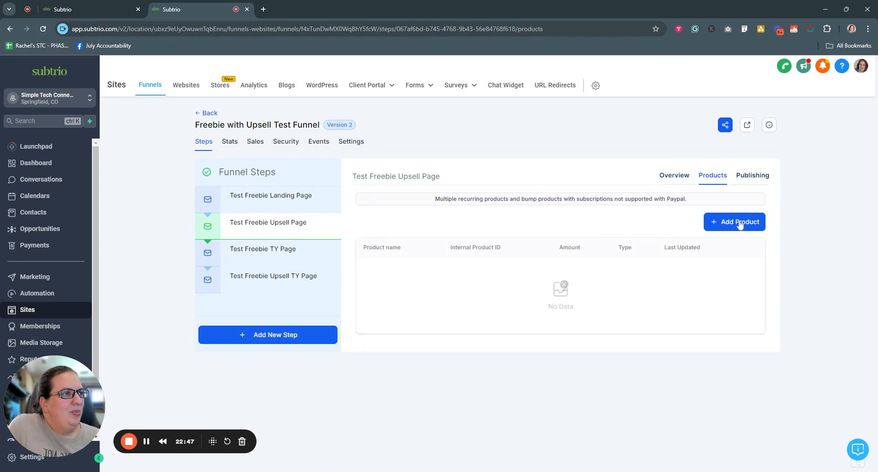
click(739, 222)
click(481, 257)
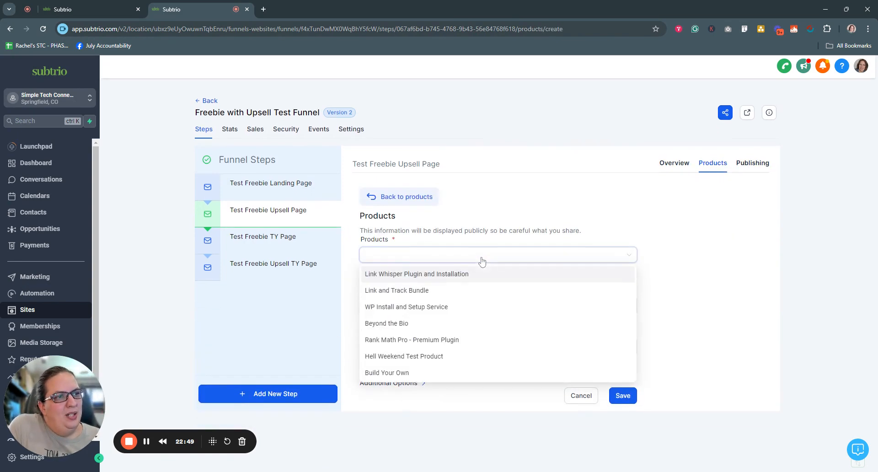
click(438, 275)
click(438, 304)
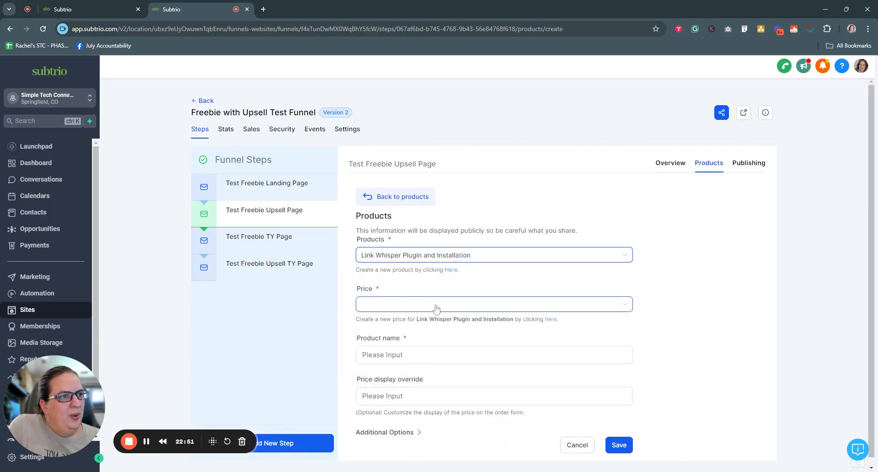
click(437, 323)
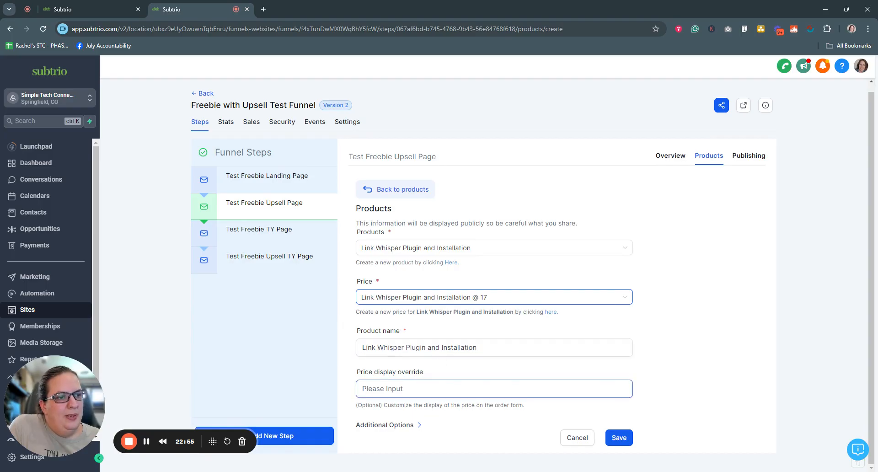
click(414, 428)
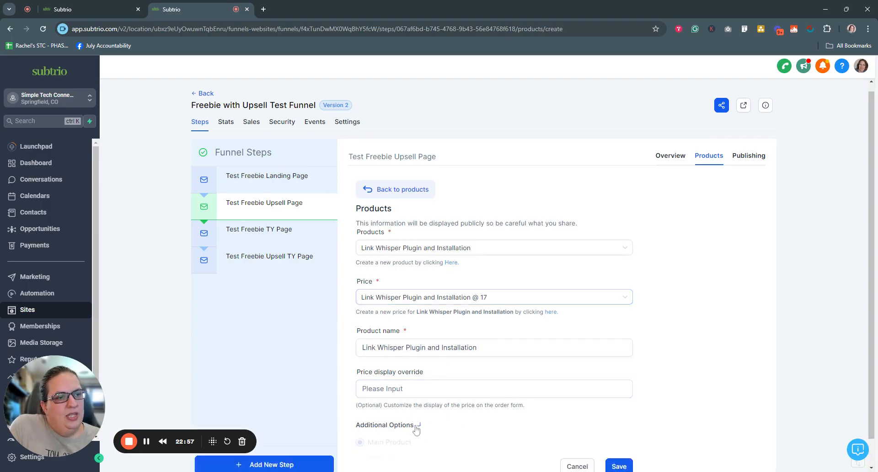
scroll(472, 421, down, 4)
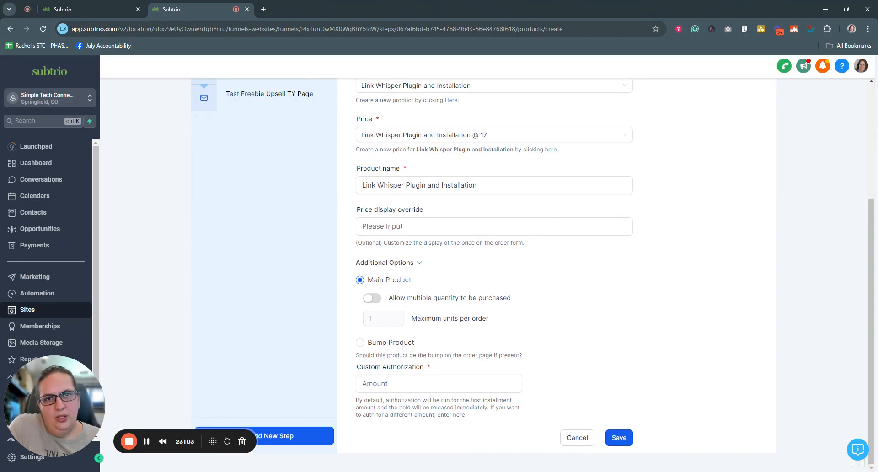
click(416, 263)
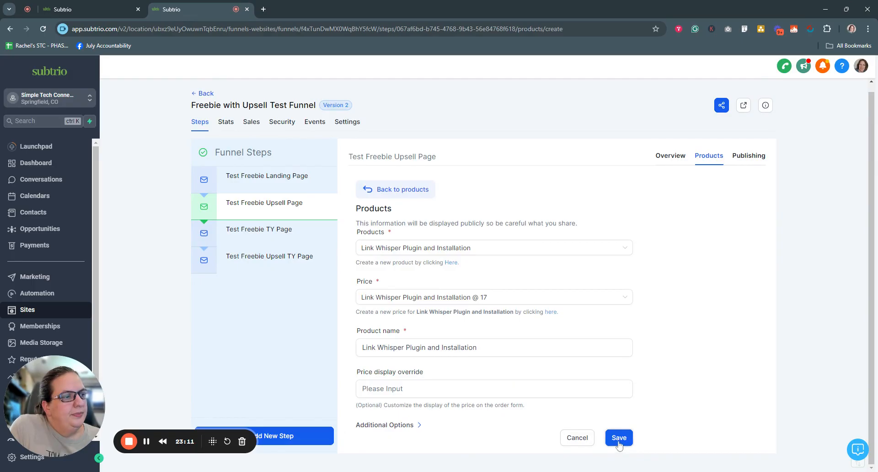
click(147, 443)
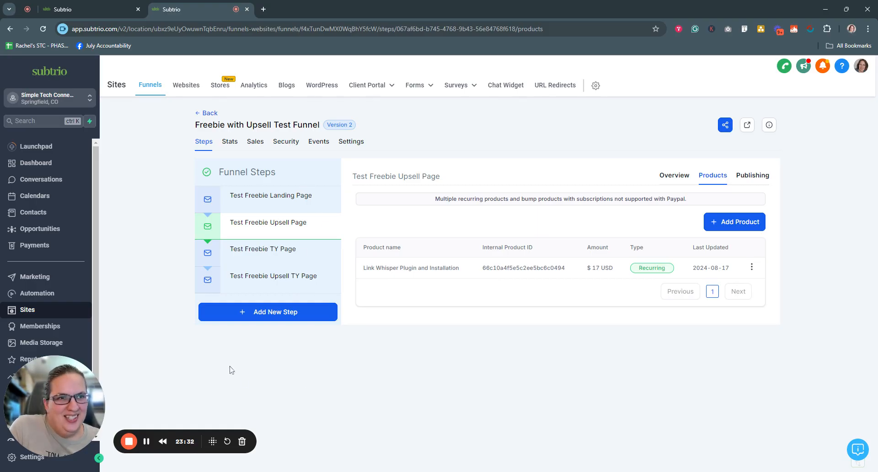
Create a blank workflow from scratch in Automation.
click(38, 298)
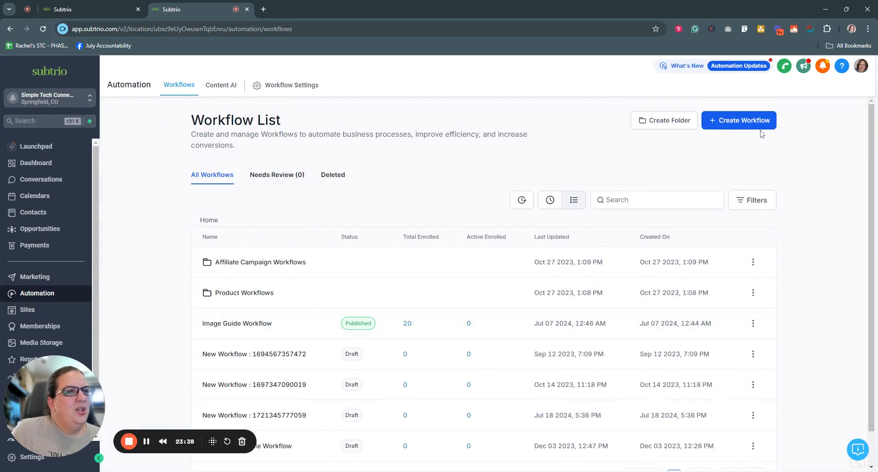
click(734, 128)
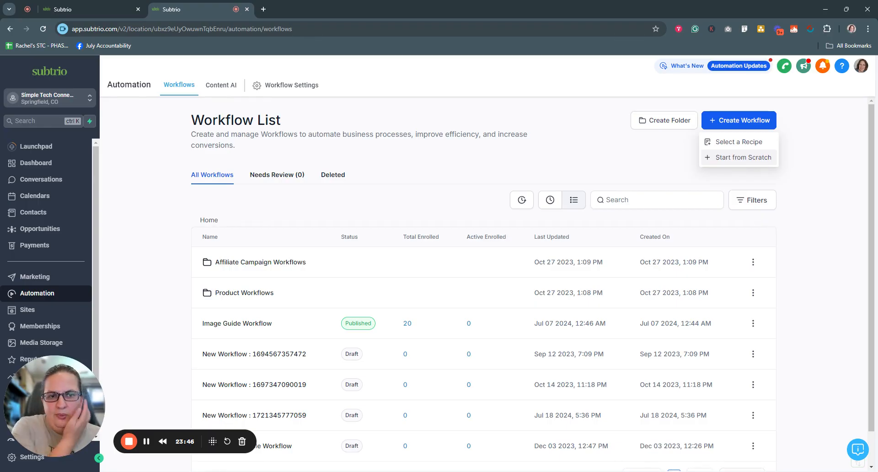
click(725, 159)
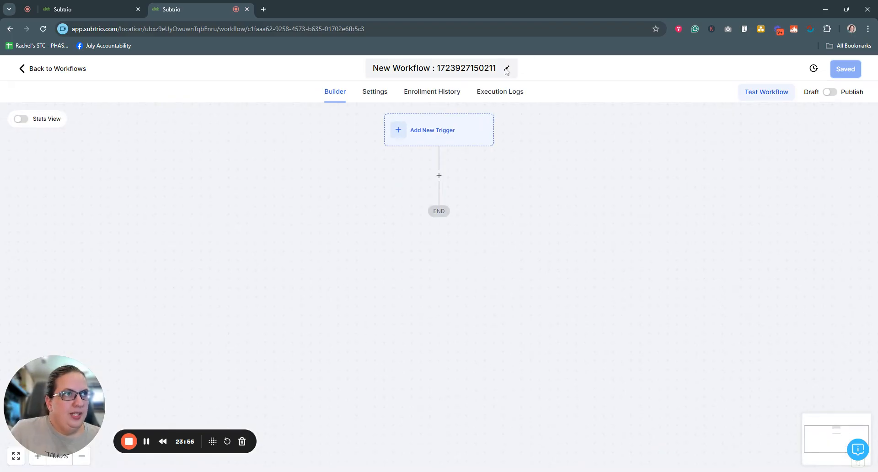
Rename the workflow to 'Test Freebie Upsell Workflow', removing the stray word 'with'.
click(484, 68)
drag(496, 68, 356, 70)
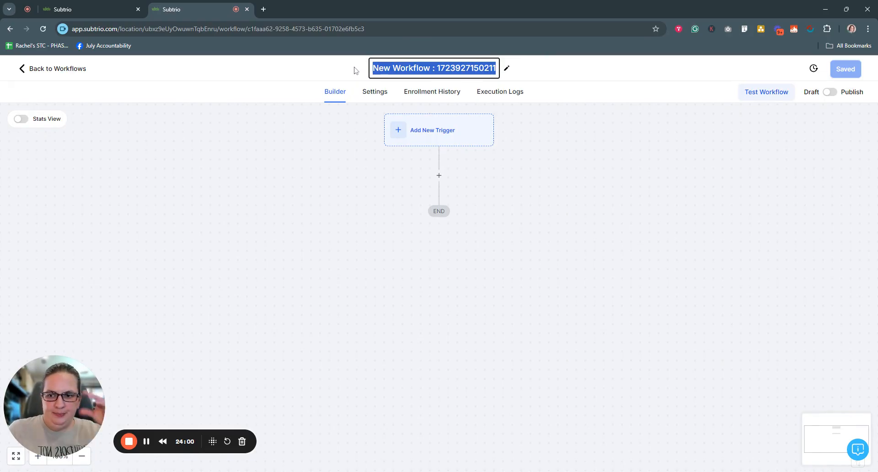
text(Te)
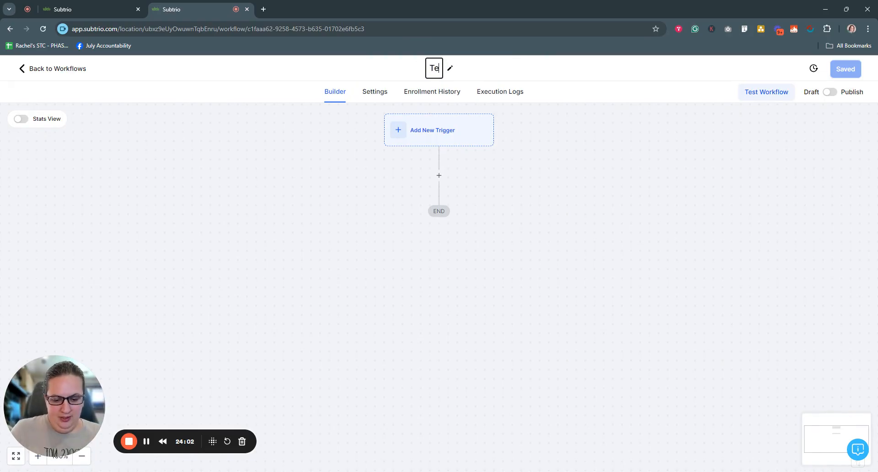
text(st Freebie with Upsell )
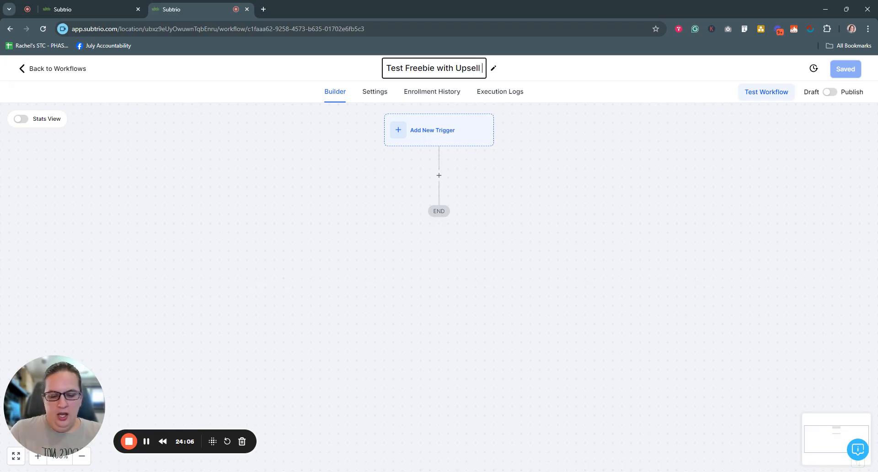
text(Workflow)
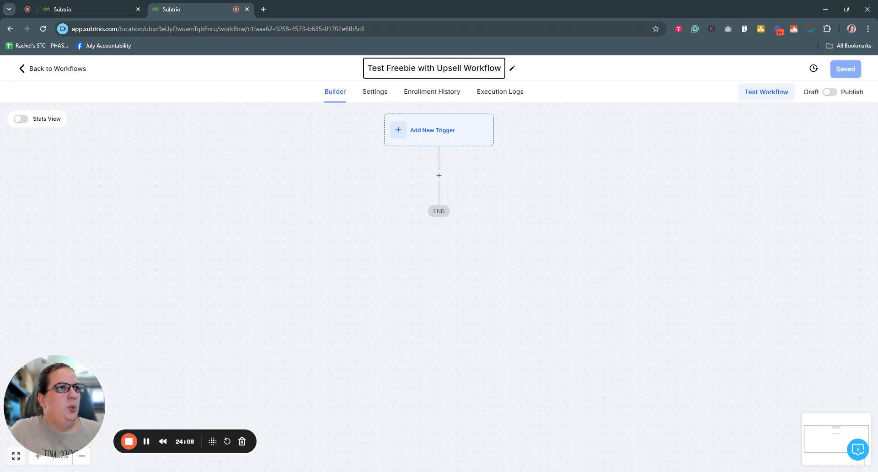
click(439, 133)
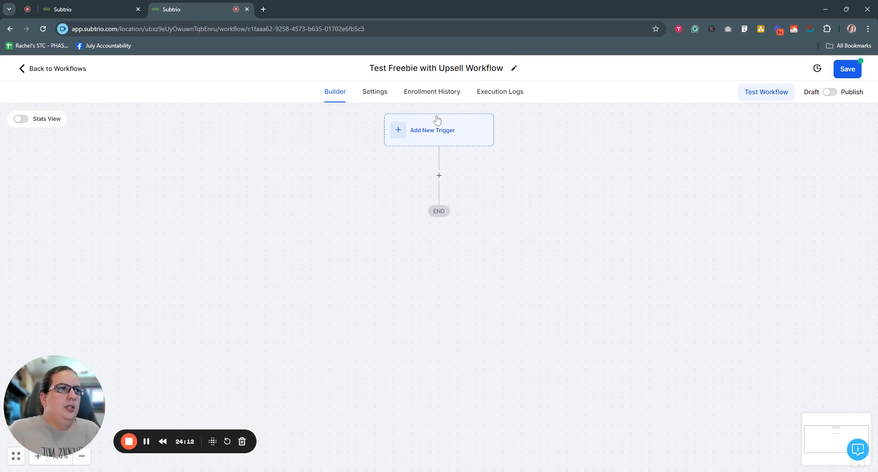
click(439, 67)
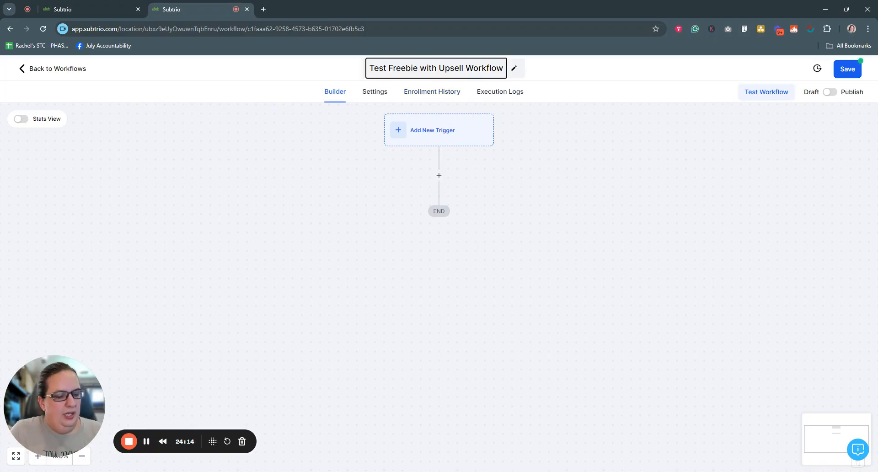
key(BackSpace)
key(BackSpace)
key(BackSpace)
key(BackSpace)
key(BackSpace)
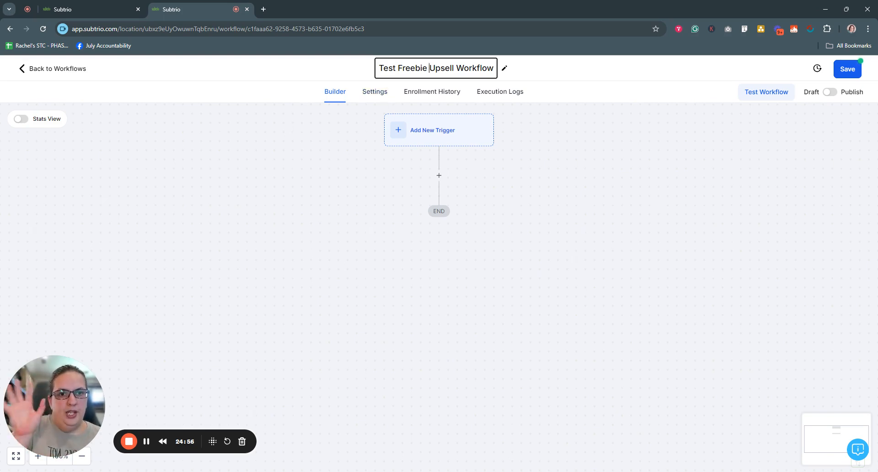
click(432, 131)
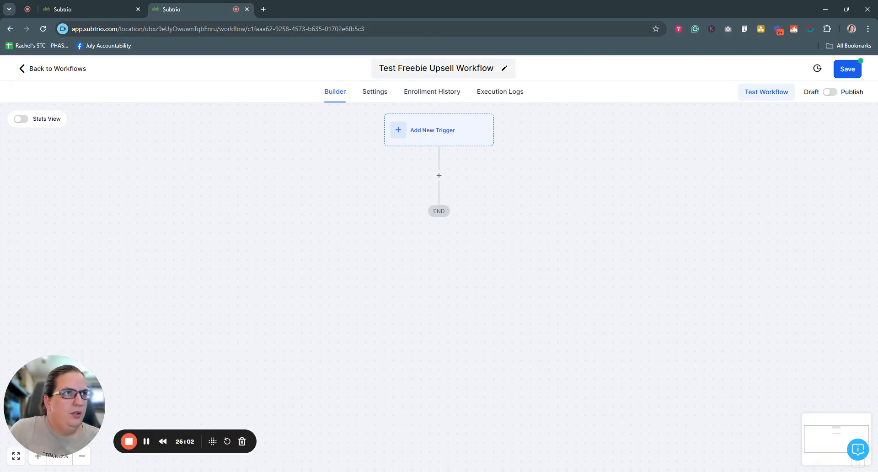
Choose the Payment Received trigger and name it 'Link Whisper Payment Received'.
click(404, 132)
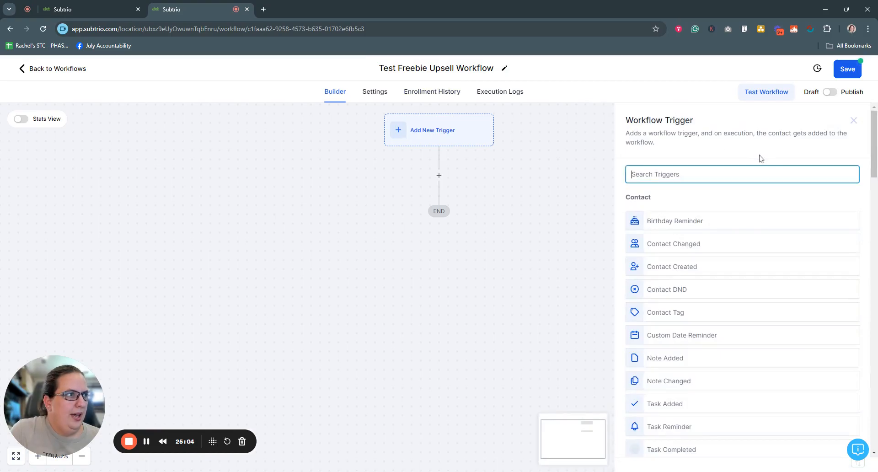
text(pay)
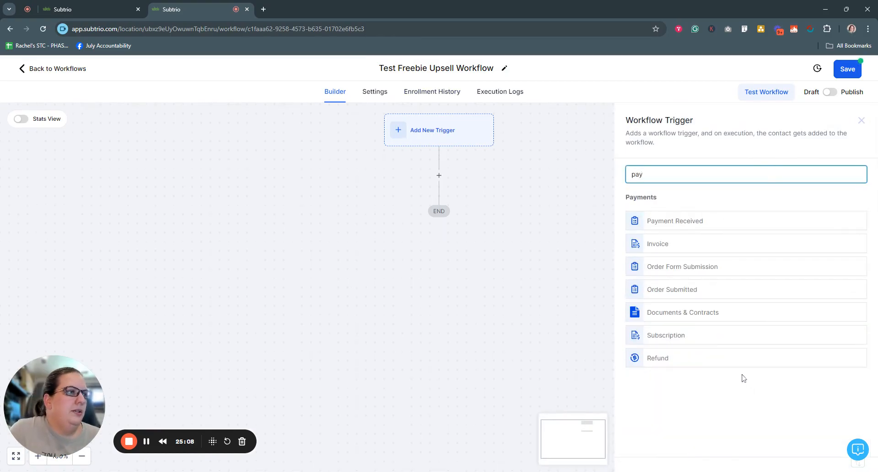
click(751, 200)
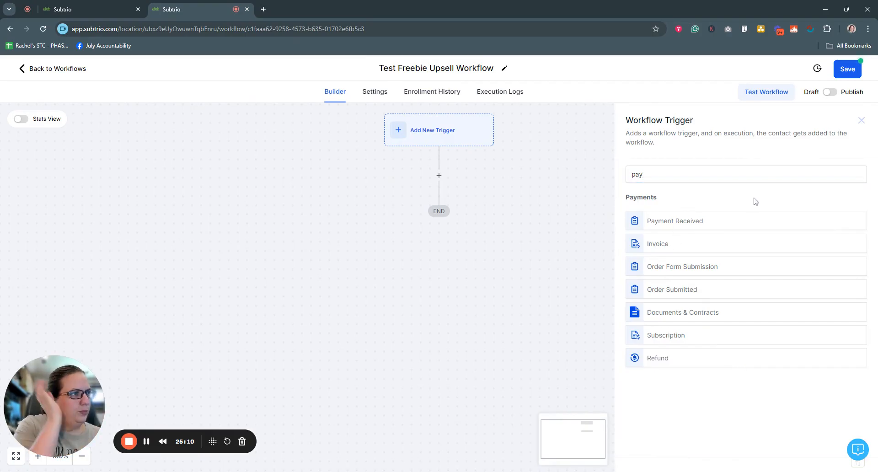
click(688, 222)
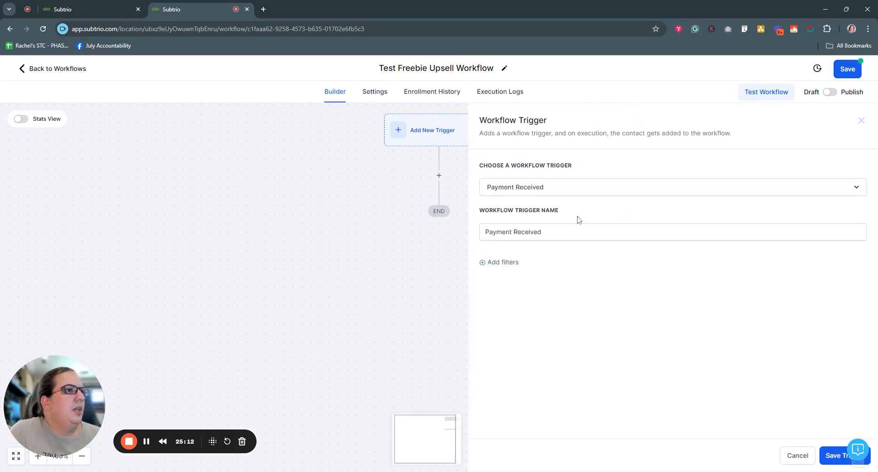
click(485, 232)
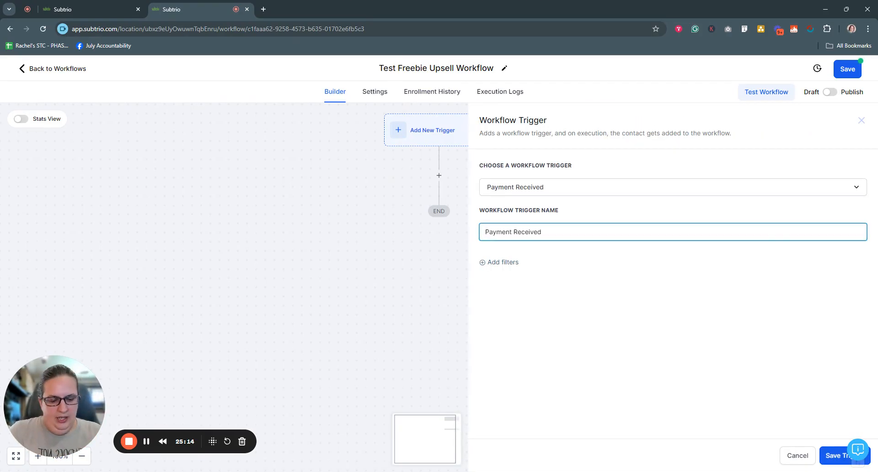
text(Link Whisper)
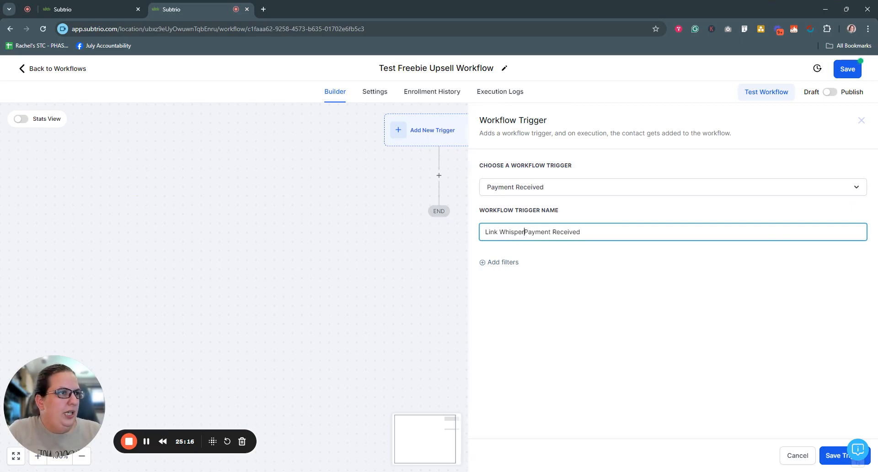
Filter the trigger on Global Product Is Link Whisper Plugin and Installation.
click(487, 262)
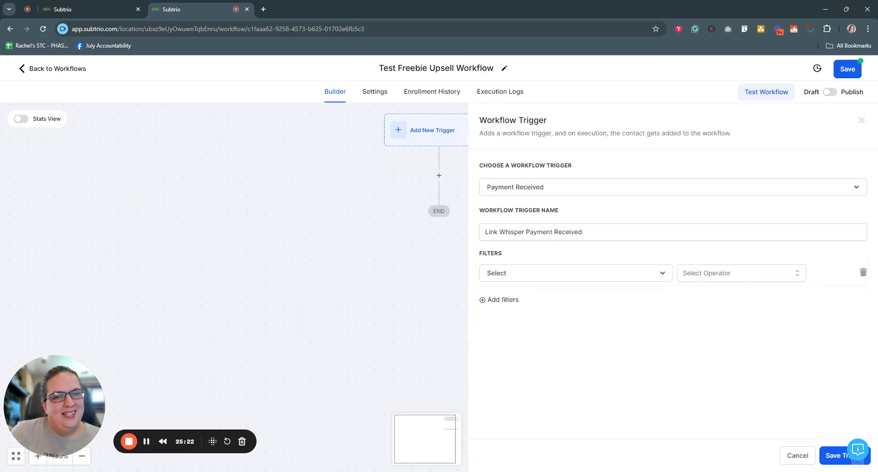
click(541, 274)
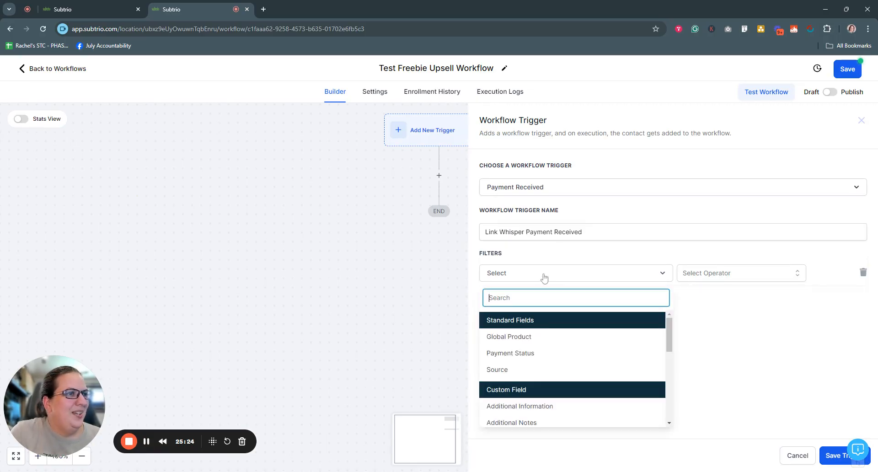
click(530, 337)
click(746, 282)
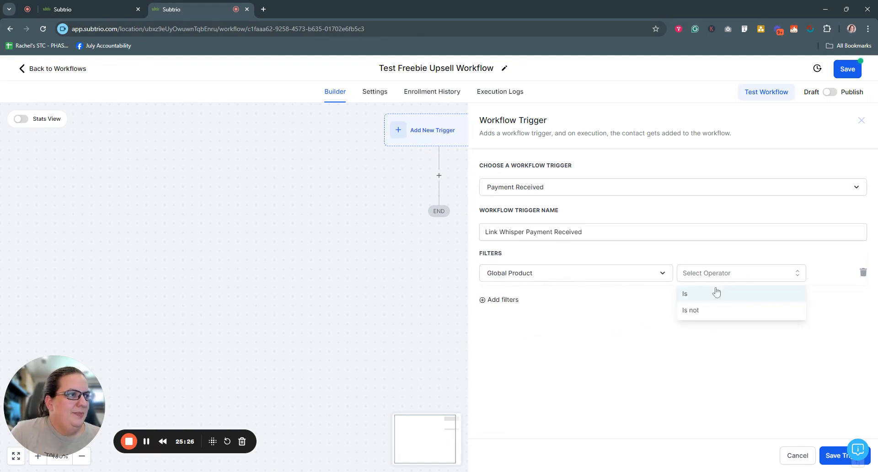
click(722, 293)
click(757, 279)
scroll(774, 361, down, 2)
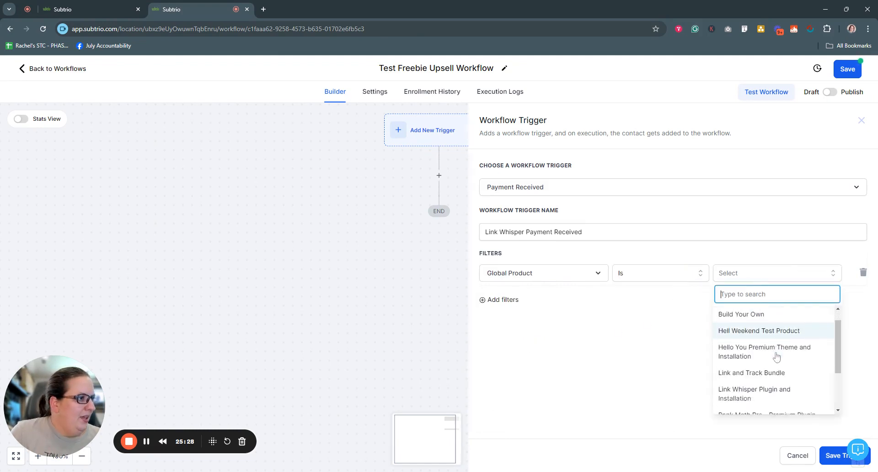
click(774, 363)
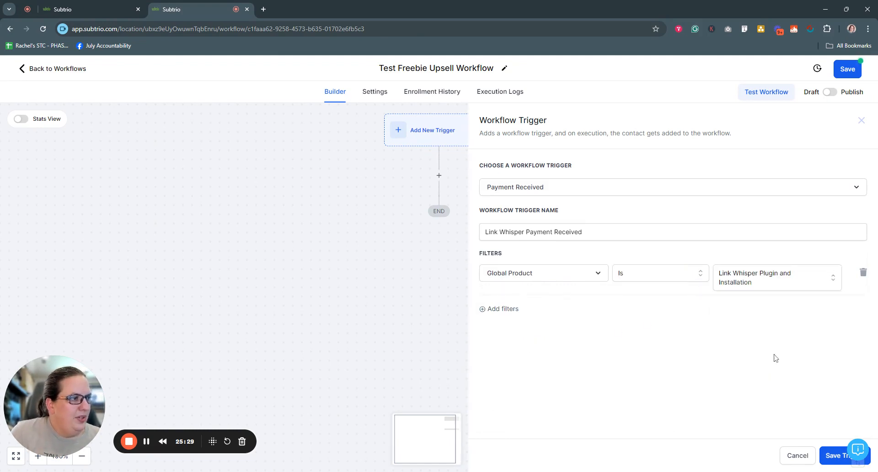
Add a second filter requiring Payment Status Is Success.
click(504, 309)
click(559, 308)
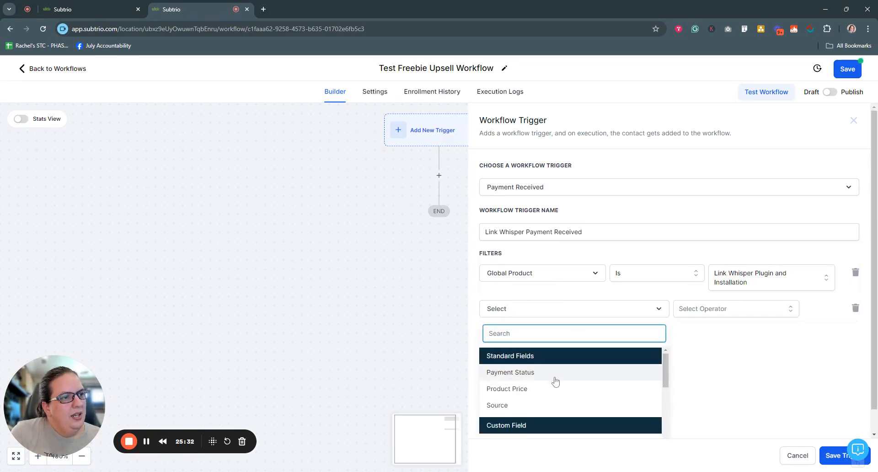
click(555, 377)
click(721, 313)
click(729, 327)
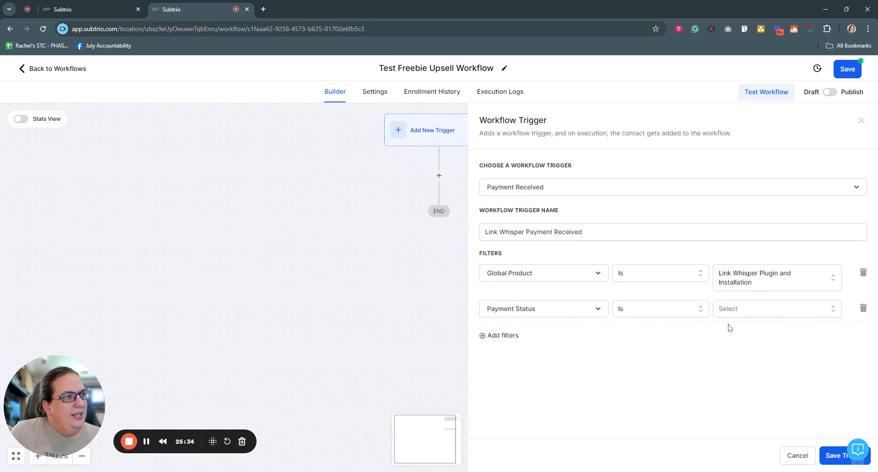
click(758, 309)
click(739, 371)
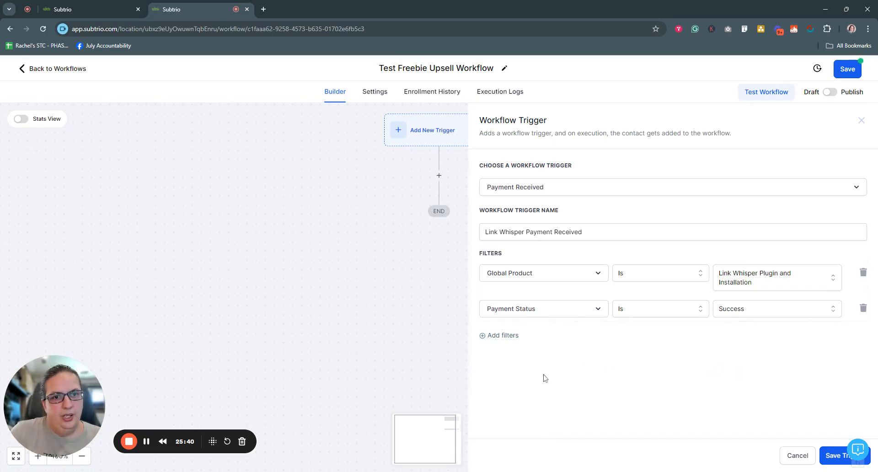
Add a Source Is Funnel filter and save the trigger.
click(507, 336)
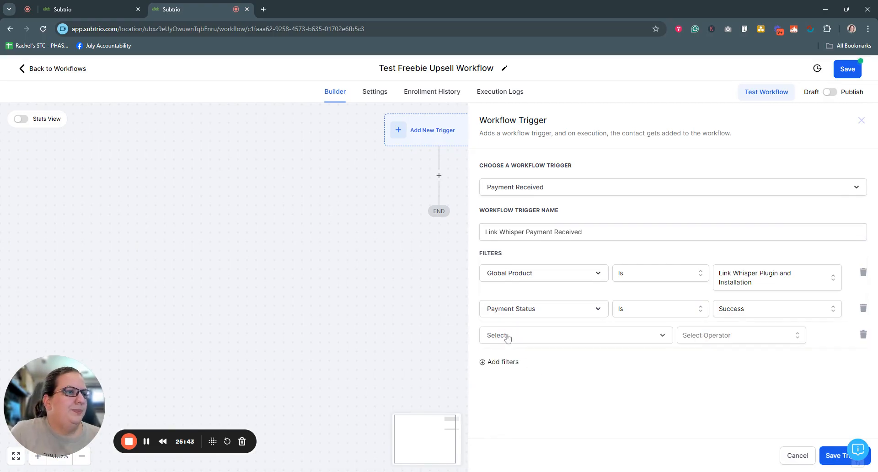
click(544, 337)
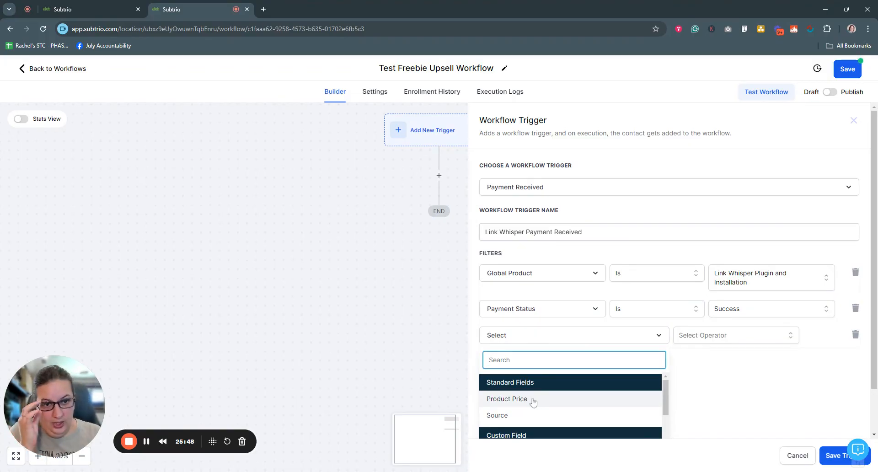
click(529, 416)
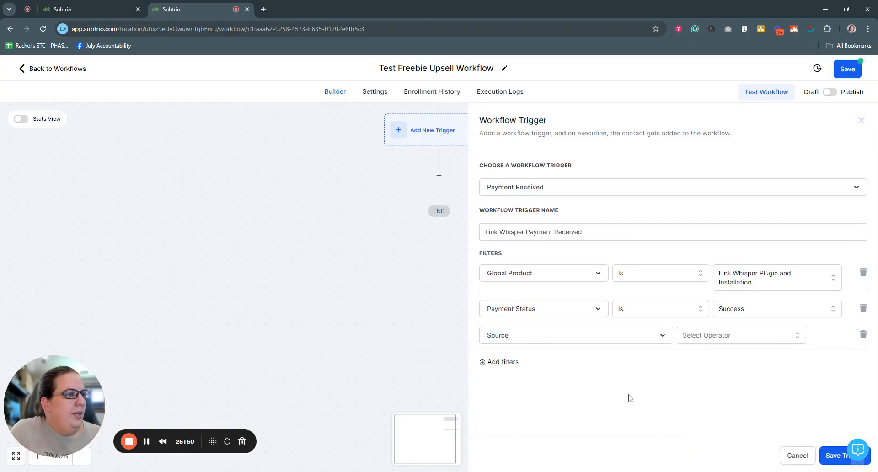
click(716, 340)
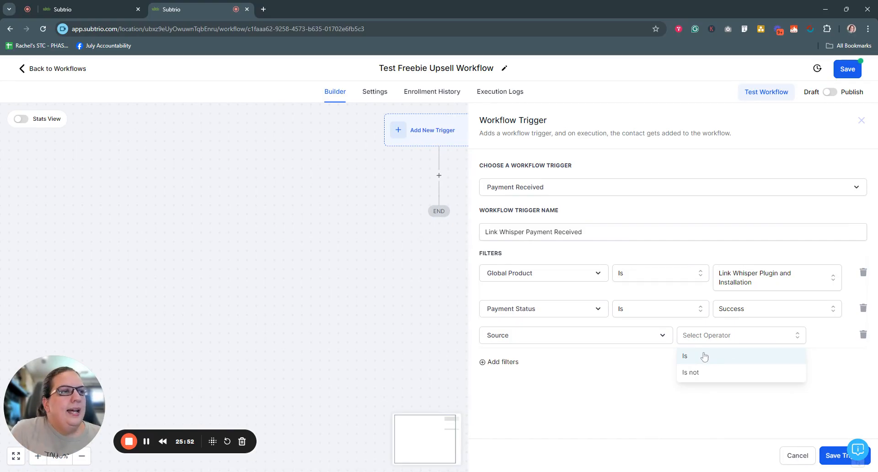
click(704, 356)
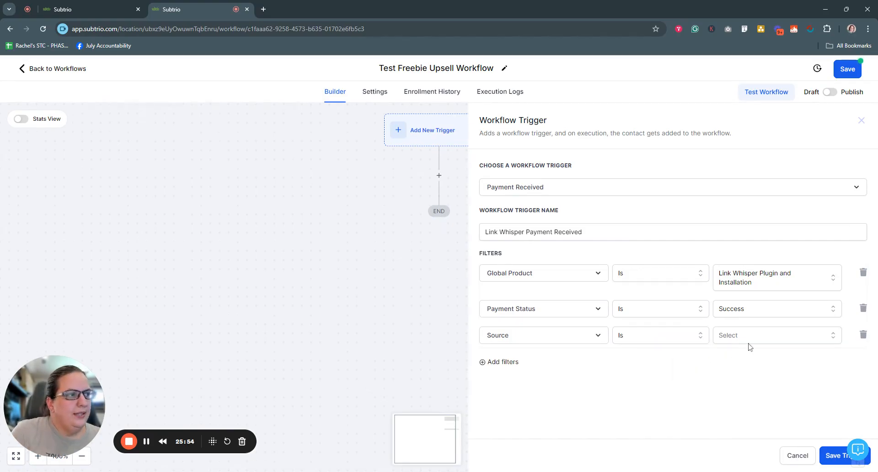
click(750, 341)
scroll(750, 388, down, 1)
click(743, 400)
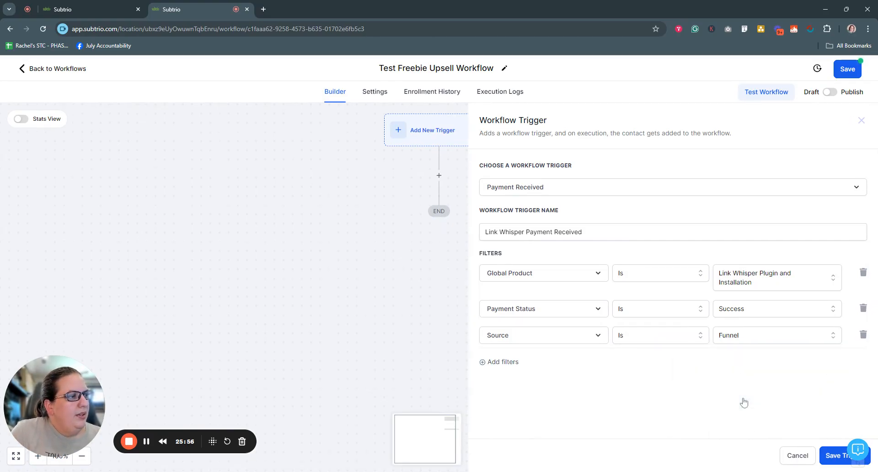
click(834, 455)
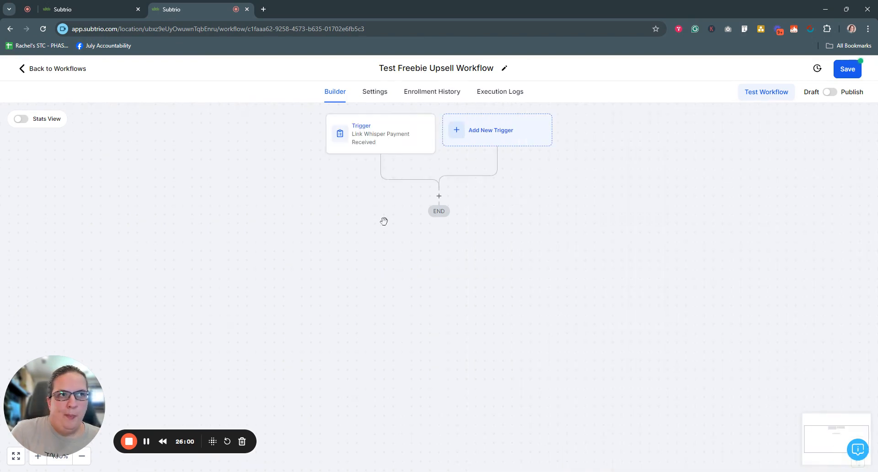
Add an Add Contact Tag action applying the 'link whisper' tag, then start another step.
click(439, 196)
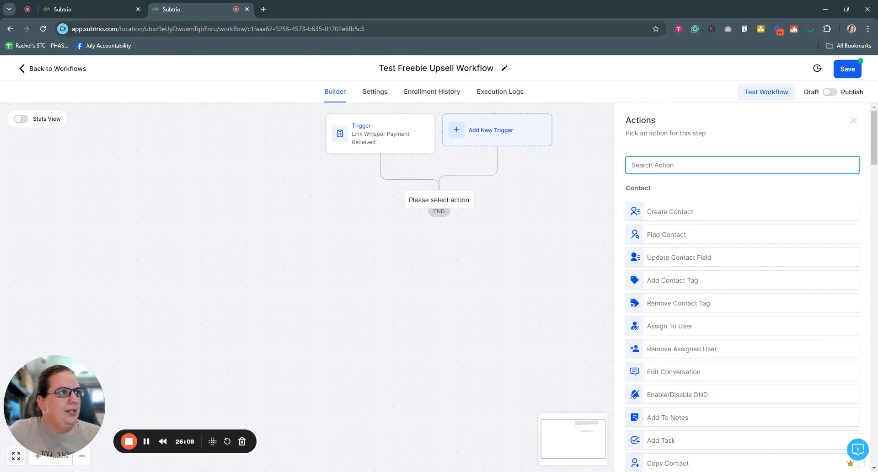
text(Tag)
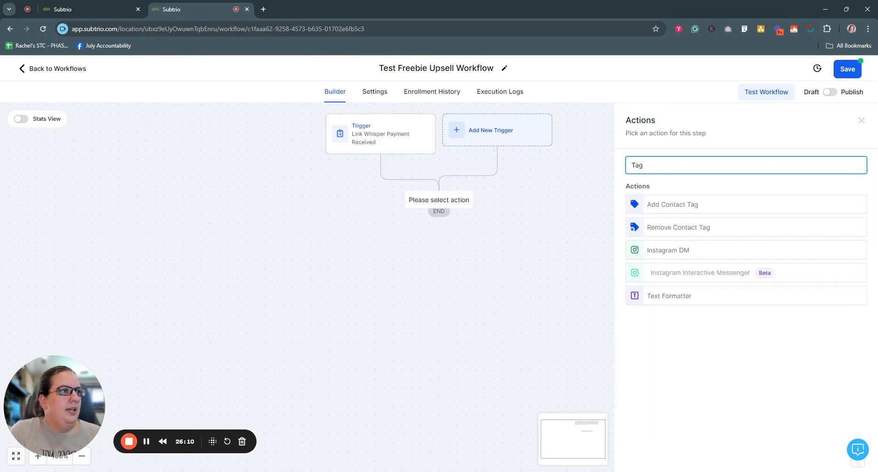
click(683, 211)
click(650, 223)
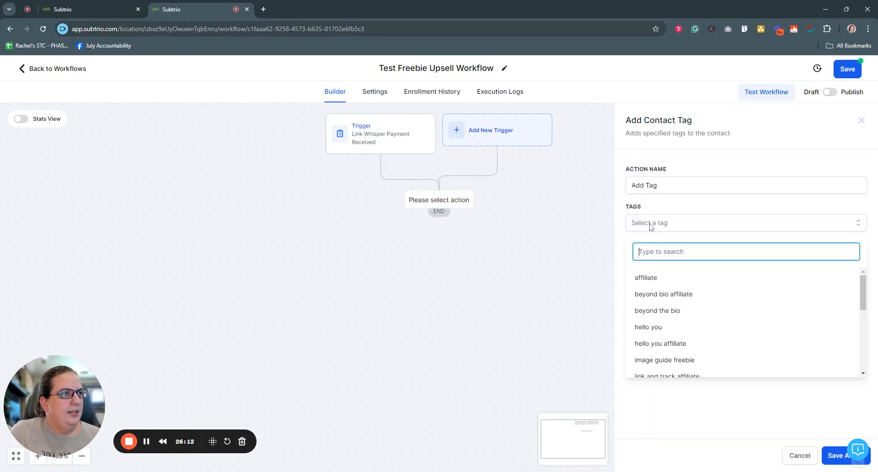
text(tag)
key(BackSpace)
key(BackSpace)
key(BackSpace)
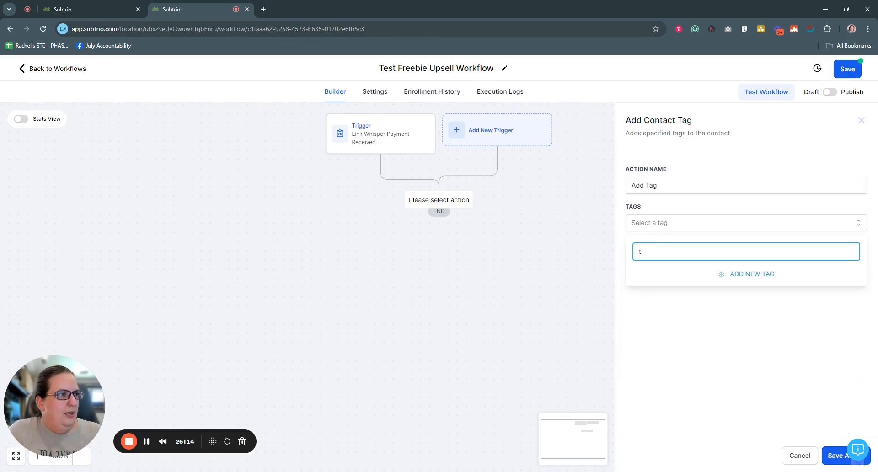
text(link)
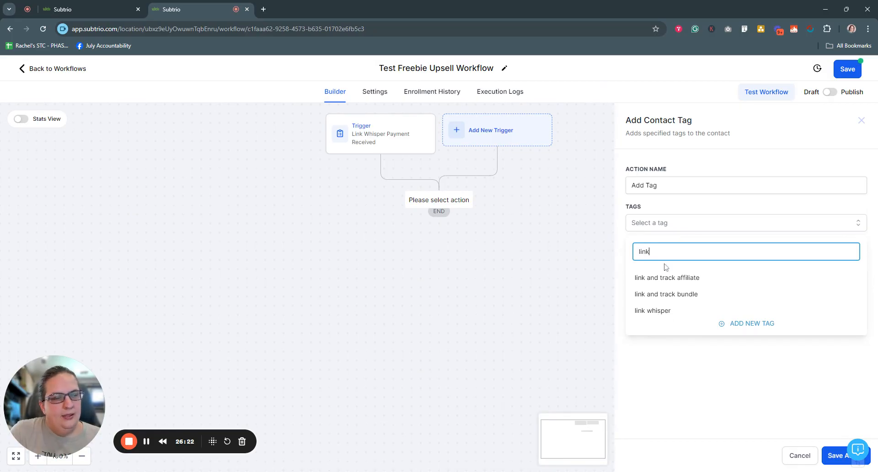
text(w)
text(r)
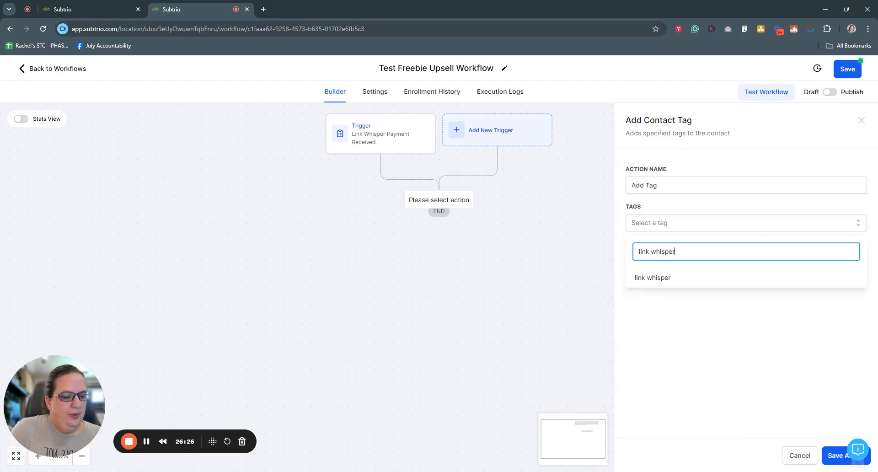
key(BackSpace)
key(BackSpace)
key(BackSpace)
key(BackSpace)
key(BackSpace)
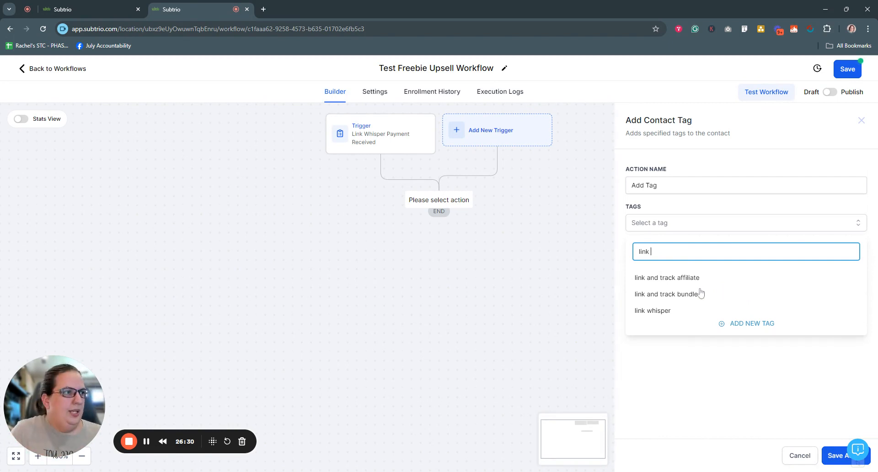
click(657, 311)
click(712, 377)
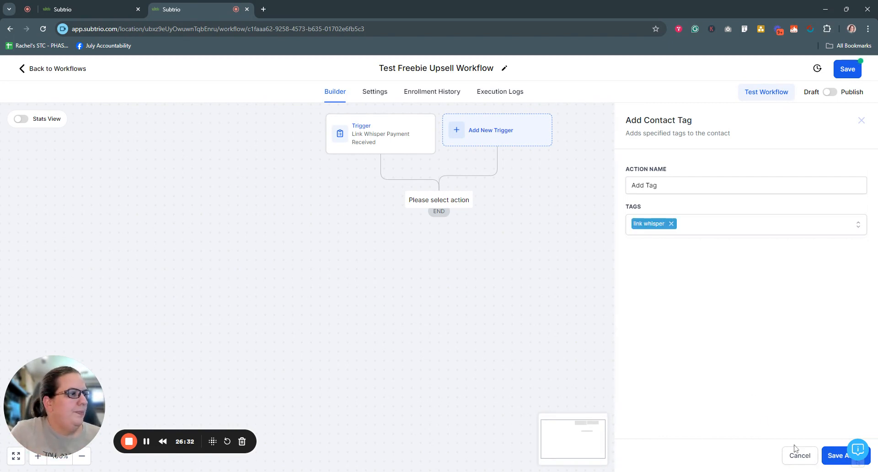
click(835, 456)
click(439, 251)
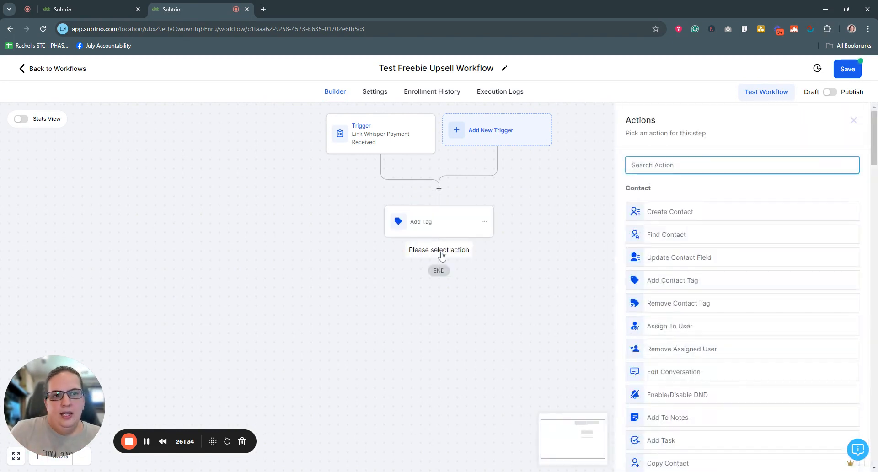
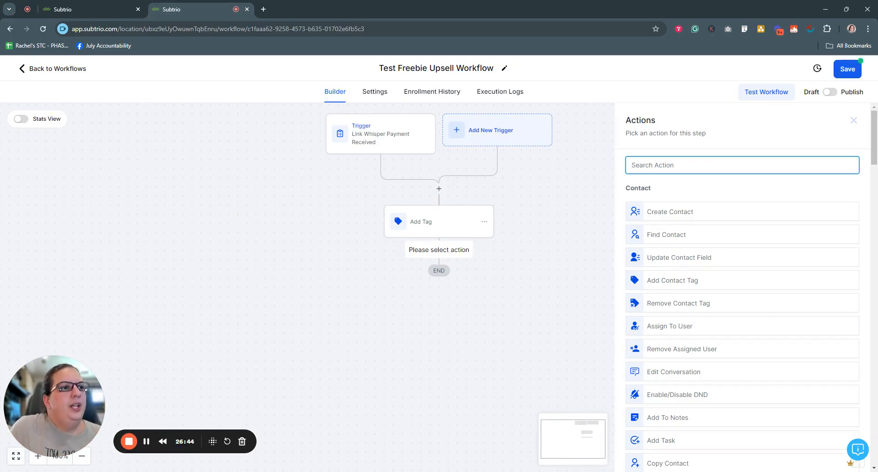
Add a Course Grant Offer step after Add Tag, granting the Link and Track Bundle offer.
text(grant)
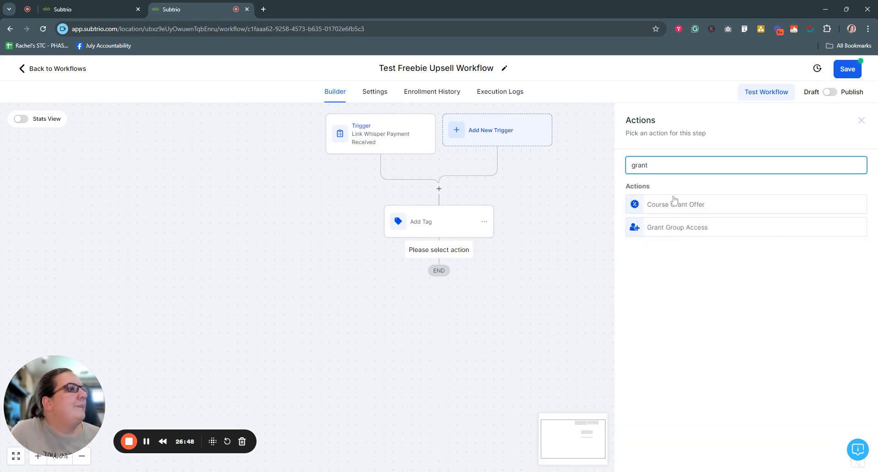
click(677, 207)
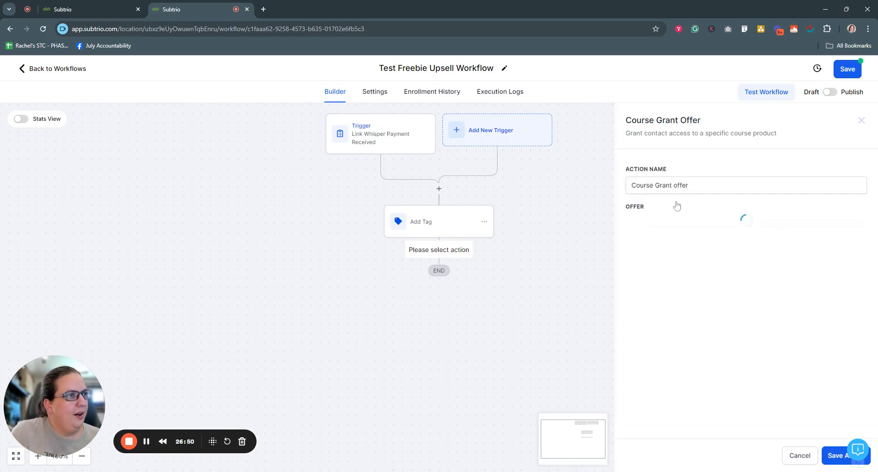
click(661, 225)
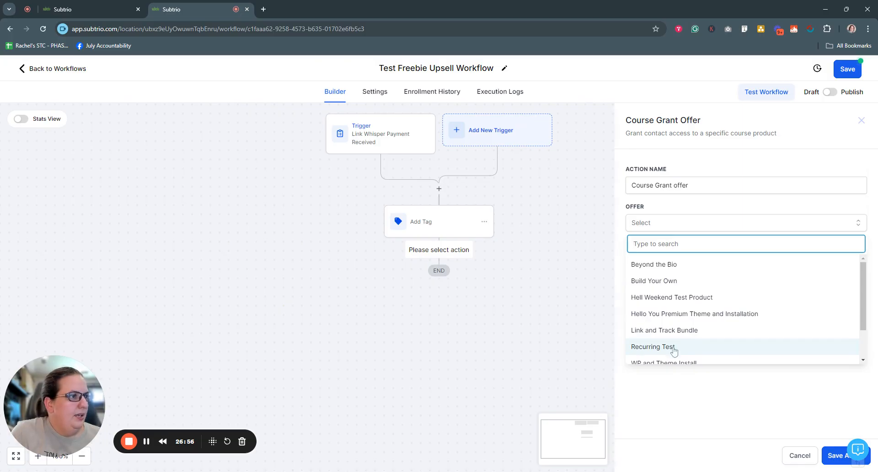
click(675, 330)
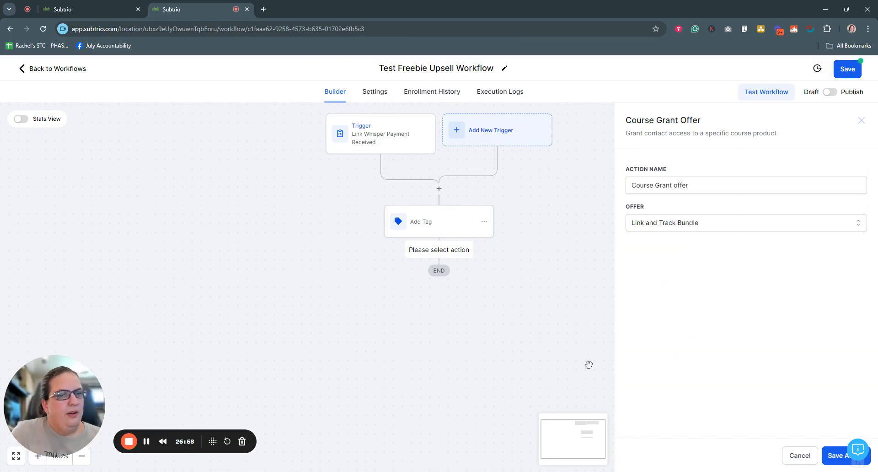
click(834, 457)
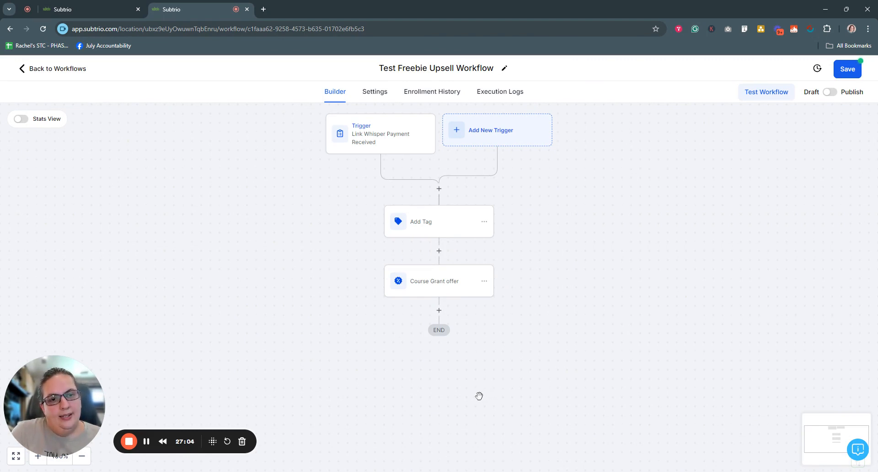
click(439, 310)
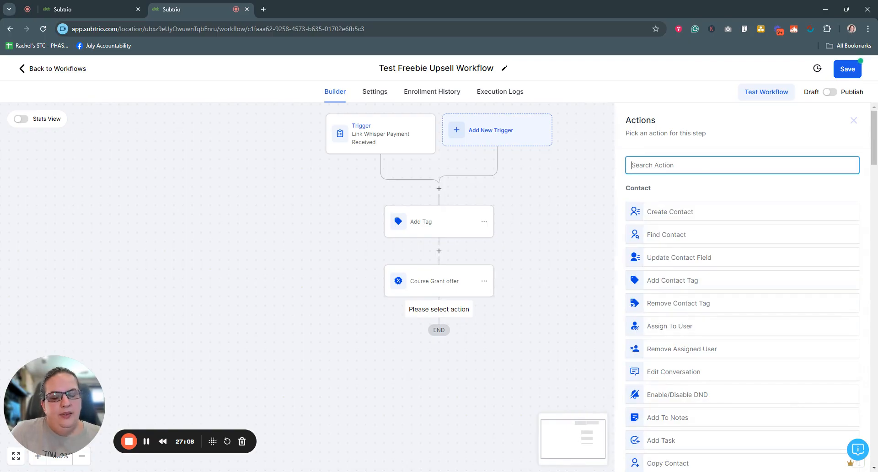
Add a Send Internal Notification step with the notification type set to Email.
text(internal)
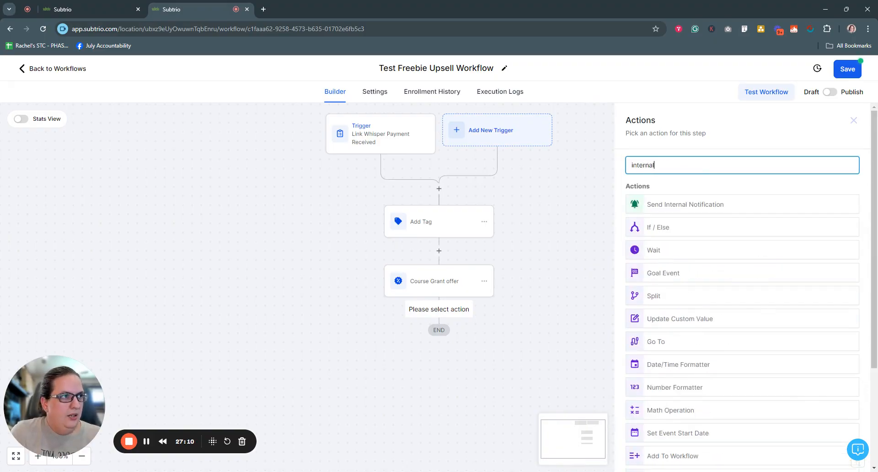
click(711, 206)
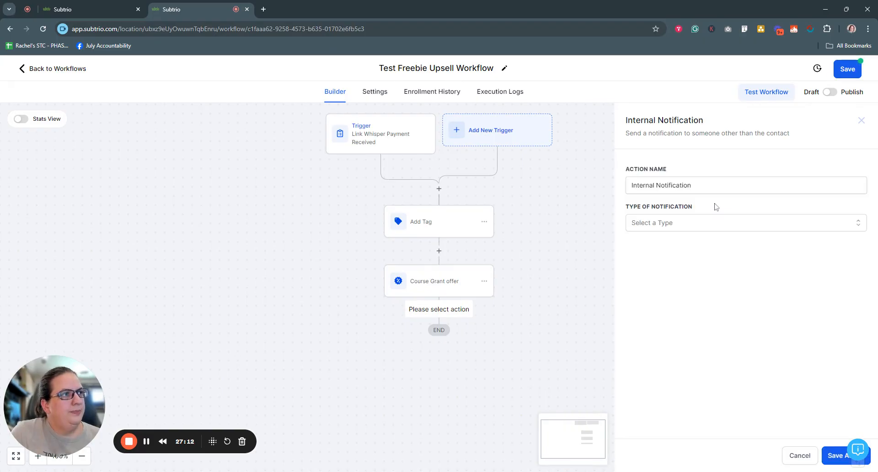
click(699, 223)
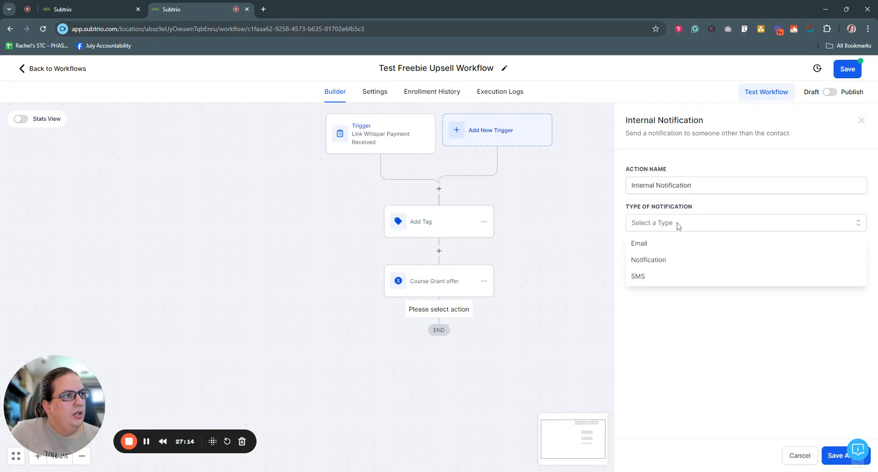
click(644, 243)
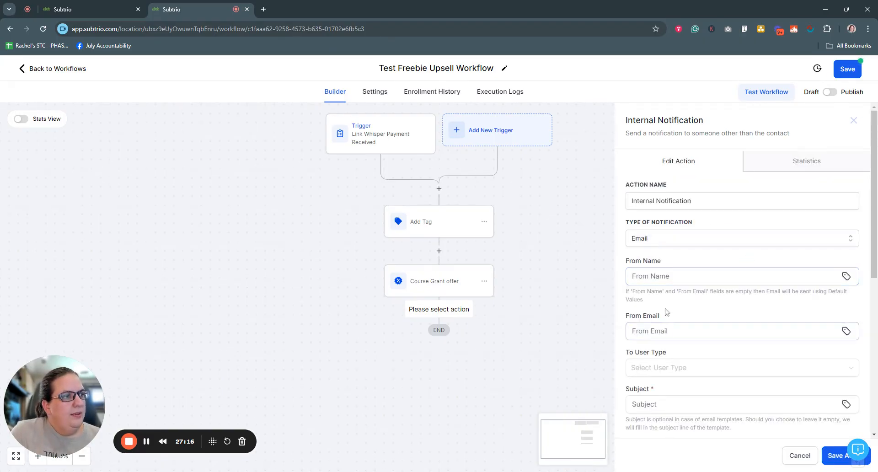
Set the notification's sender name and sender email to the account name and account email merge fields.
click(846, 276)
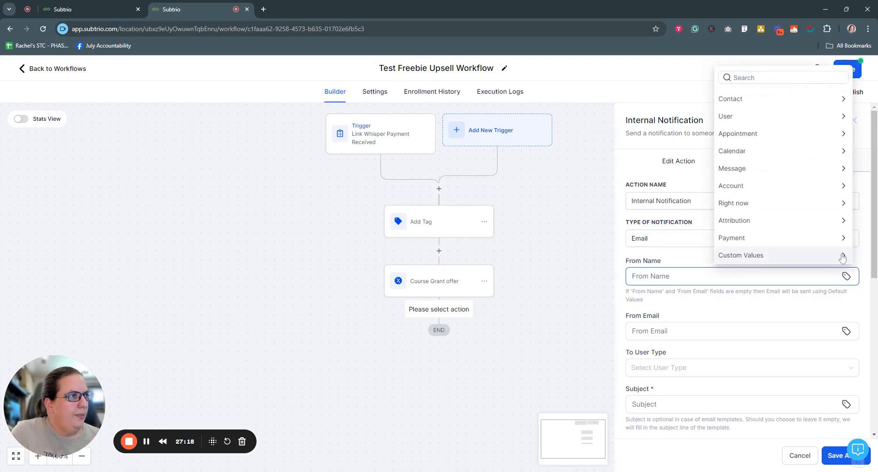
click(743, 189)
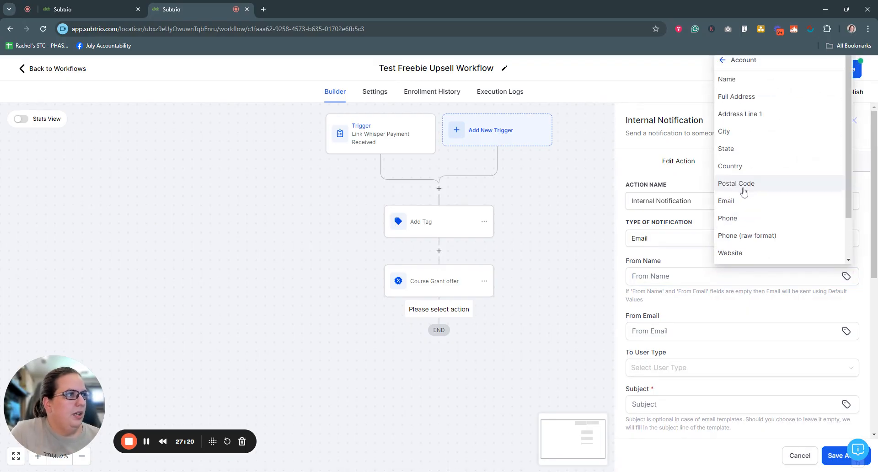
click(752, 79)
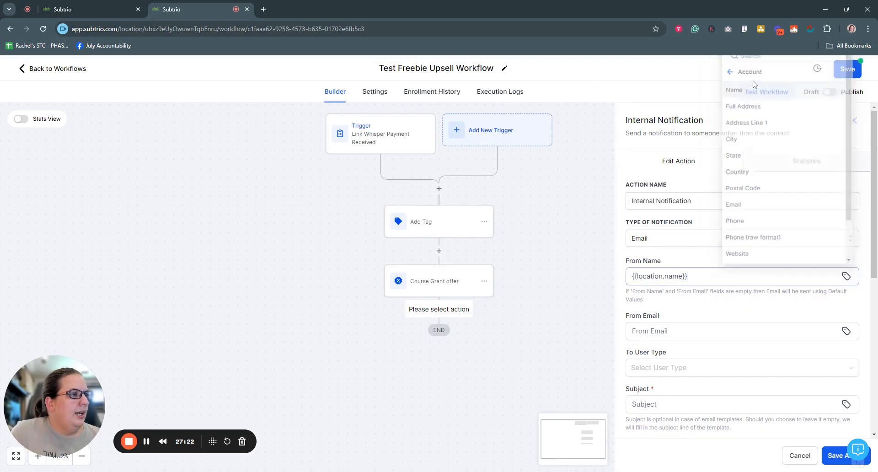
click(846, 332)
click(846, 331)
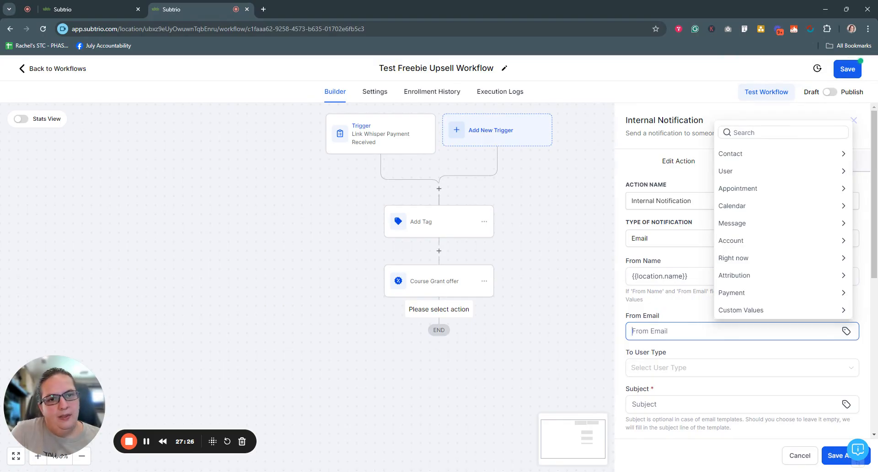
click(770, 240)
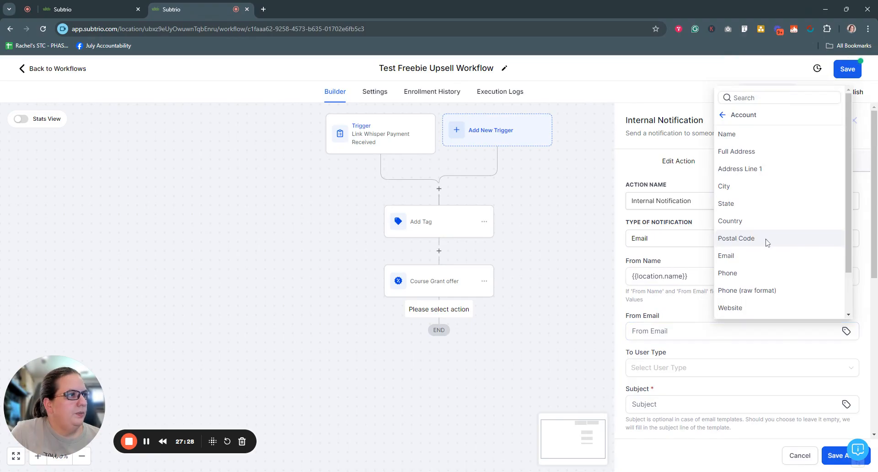
click(726, 255)
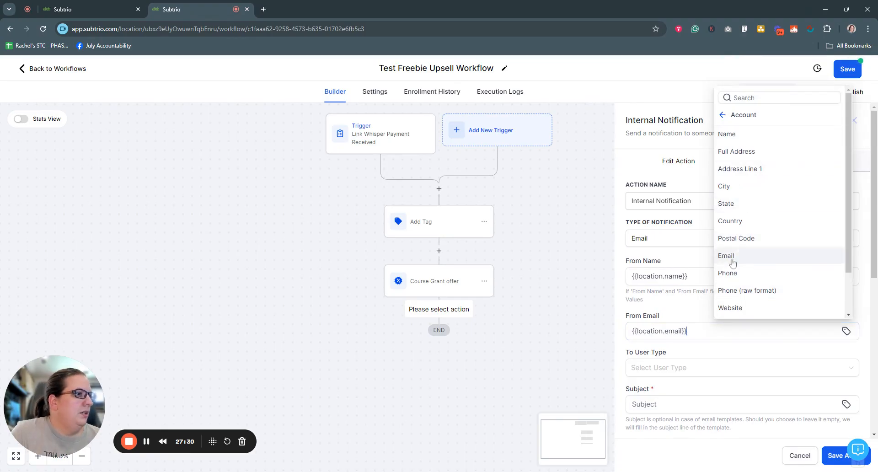
Set the recipient type to Custom Email and enter the recipient's e-mail address.
scroll(711, 189, down, 4)
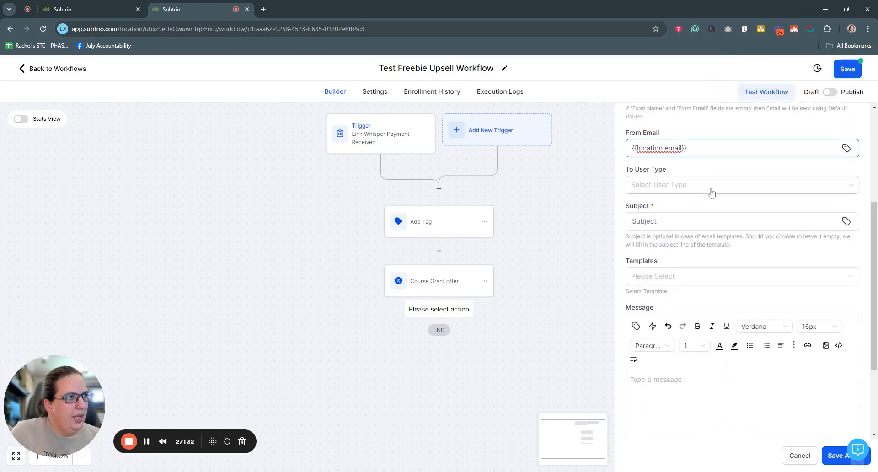
click(711, 187)
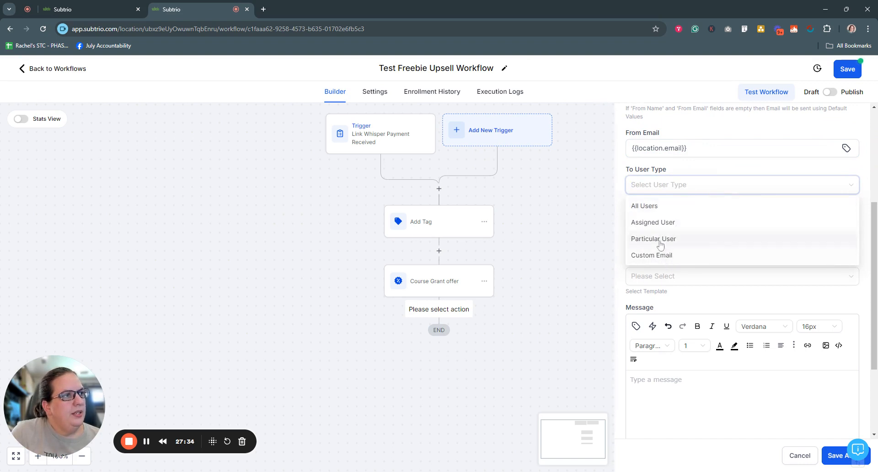
click(659, 259)
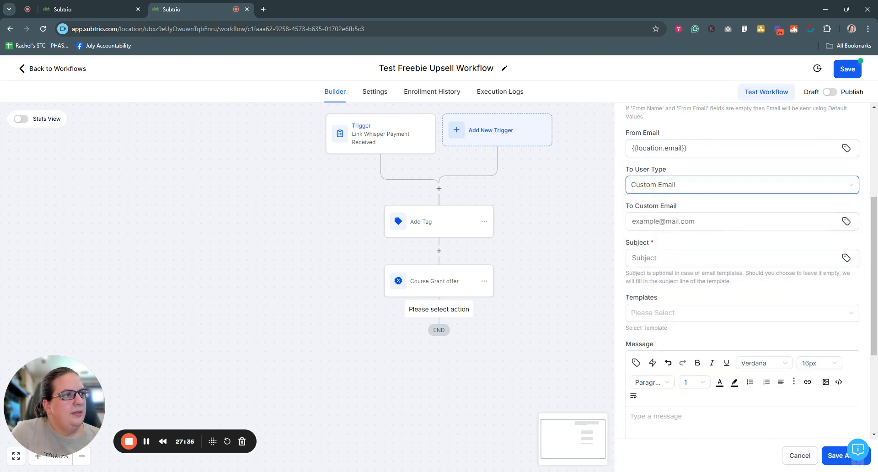
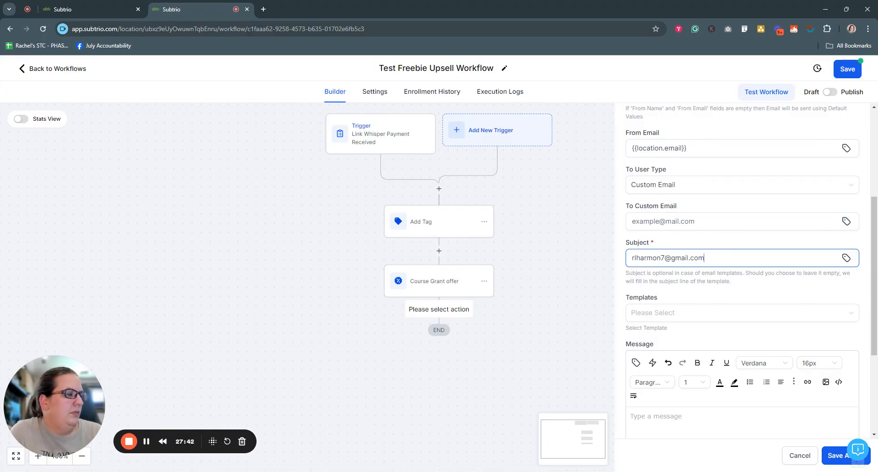
Write the message body 'Hey you made a sale Freebie Upsell sale'.
scroll(773, 288, down, 3)
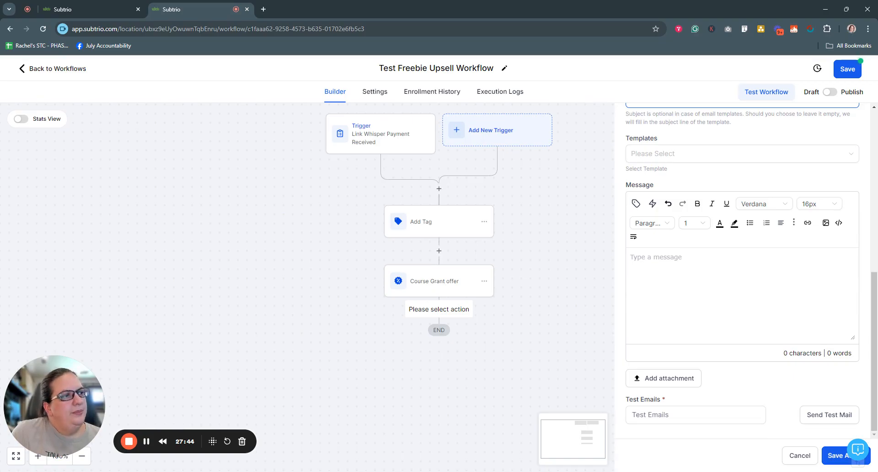
click(656, 257)
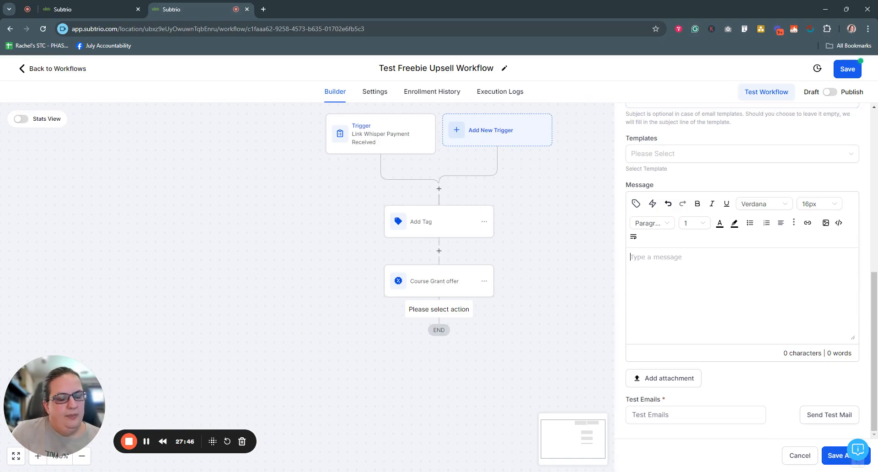
text(Hey you made a)
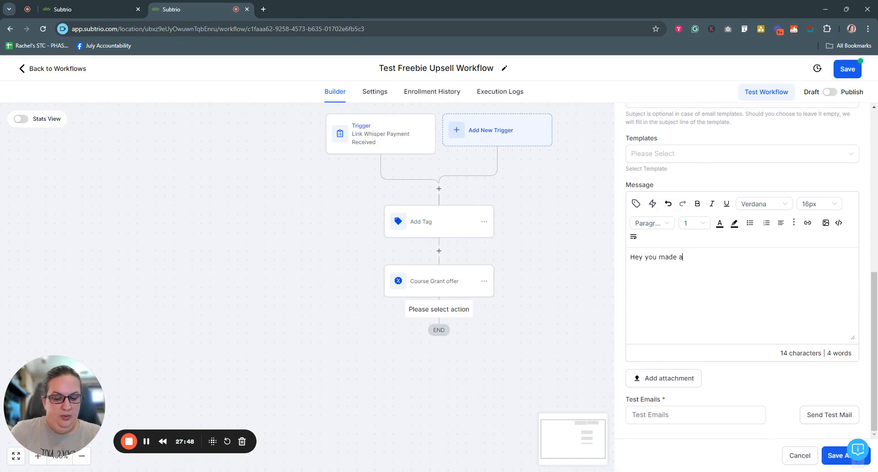
text( sale Congrat)
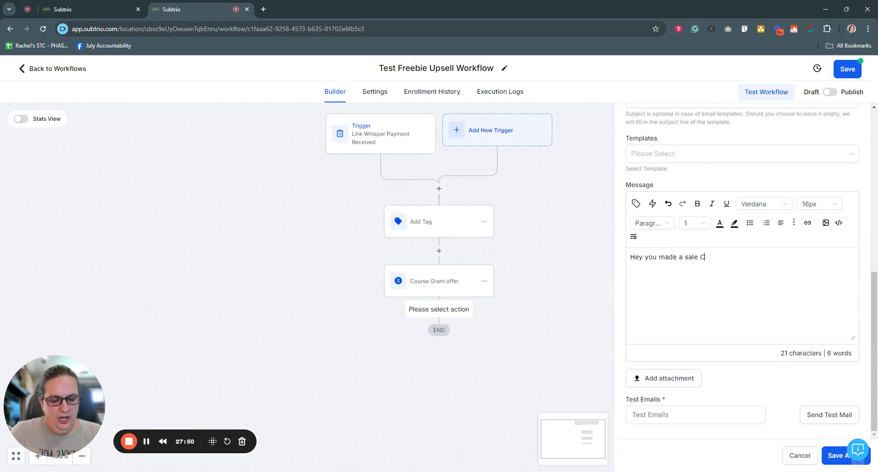
key(BackSpace)
key(BackSpace)
key(BackSpace)
key(BackSpace)
key(BackSpace)
key(BackSpace)
key(BackSpace)
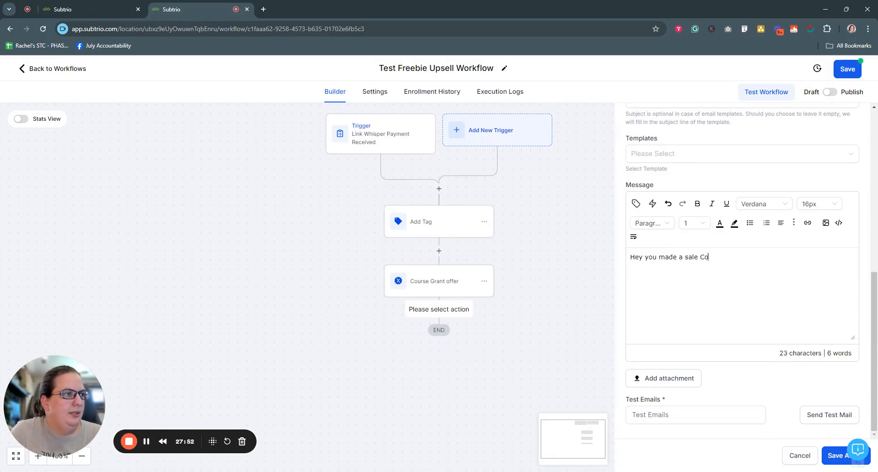
text(Fr)
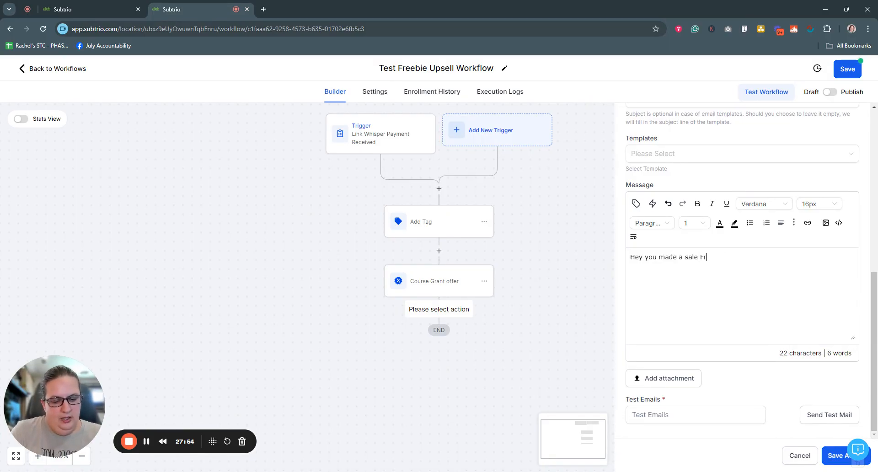
text(eebie Upsell)
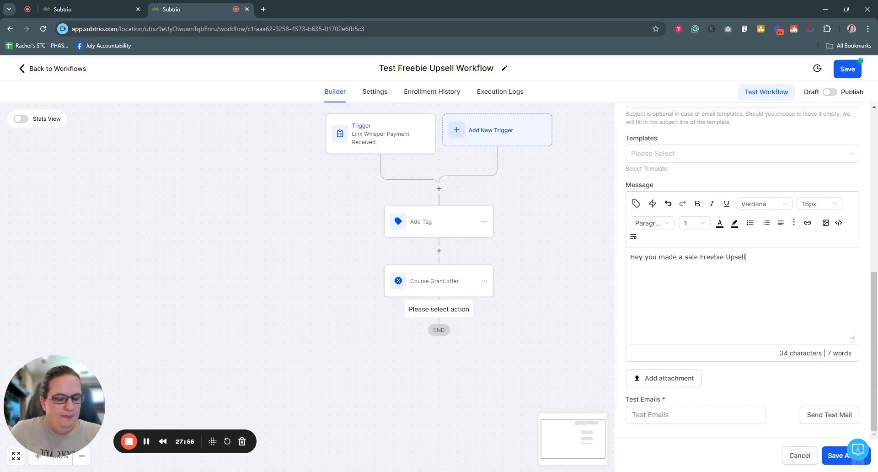
text( sale)
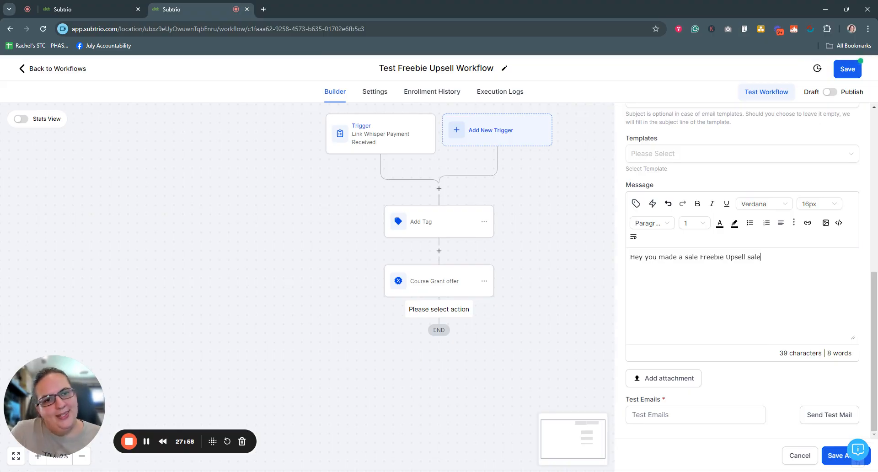
Fill the required custom recipient email with the address copied from the subject line.
click(826, 456)
scroll(758, 385, up, 5)
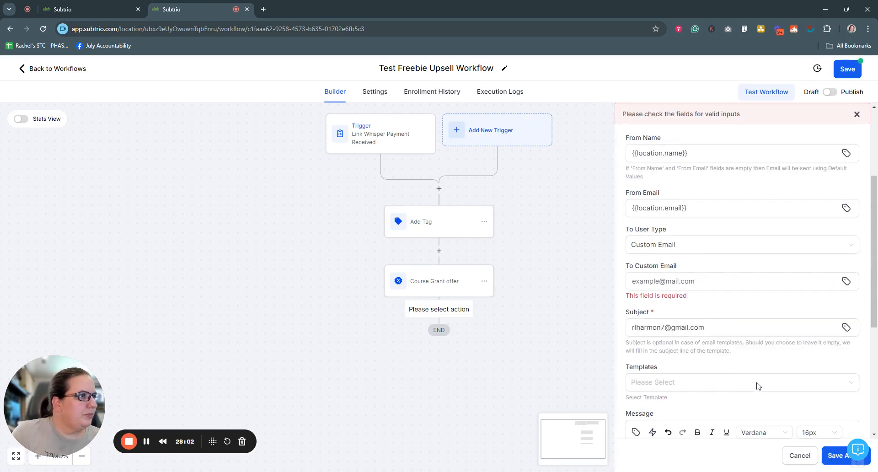
click(688, 281)
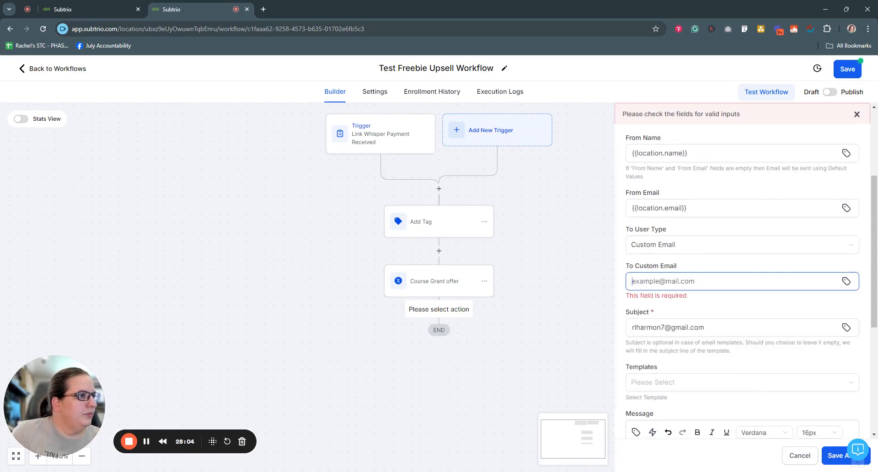
click(713, 327)
drag(714, 327, 615, 329)
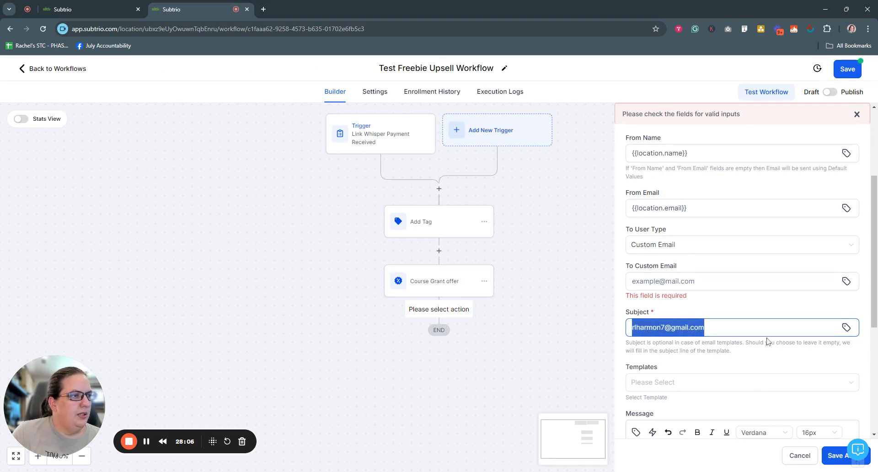
key(ctrl+c)
click(777, 281)
key(ctrl+v)
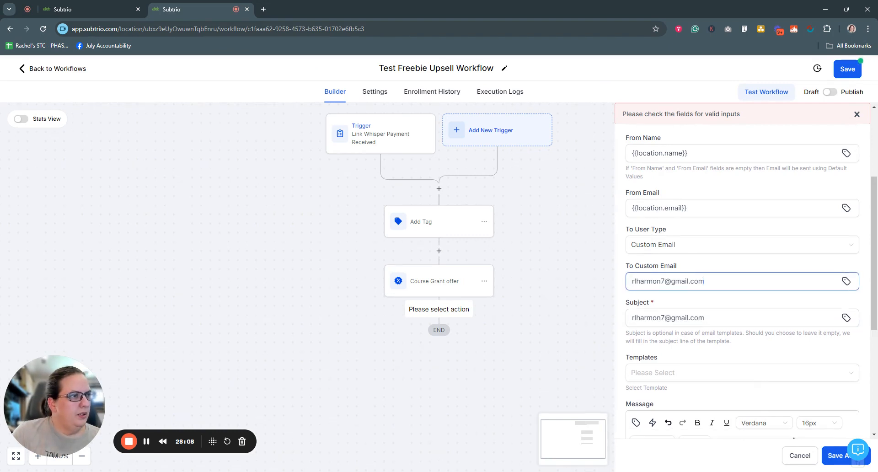
Change the subject to 'Freebie Upsell Sale' and save the internal notification action.
drag(707, 318, 528, 325)
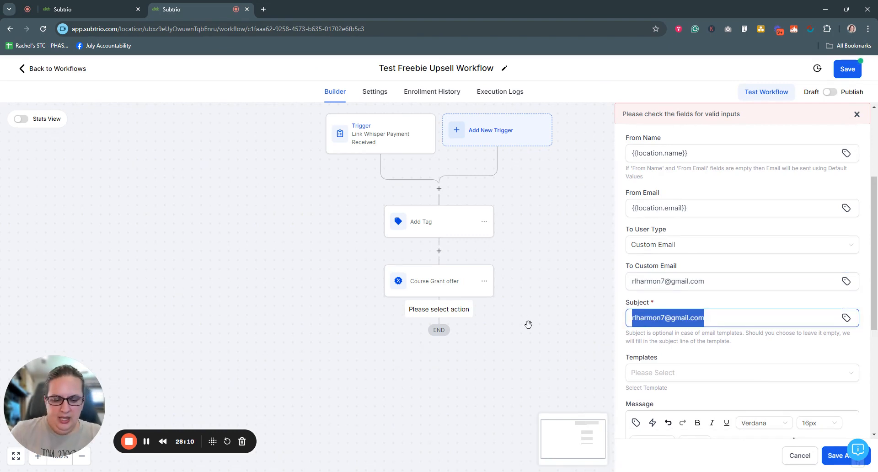
text(Freeb)
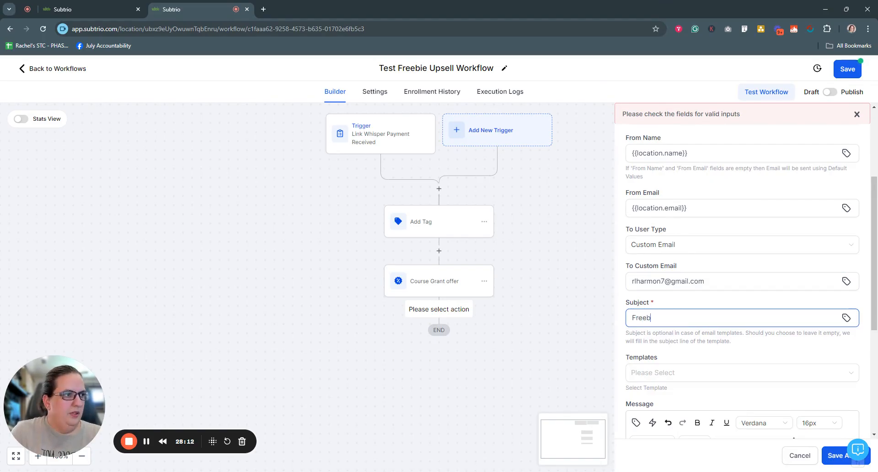
text(ie Upsell Sale)
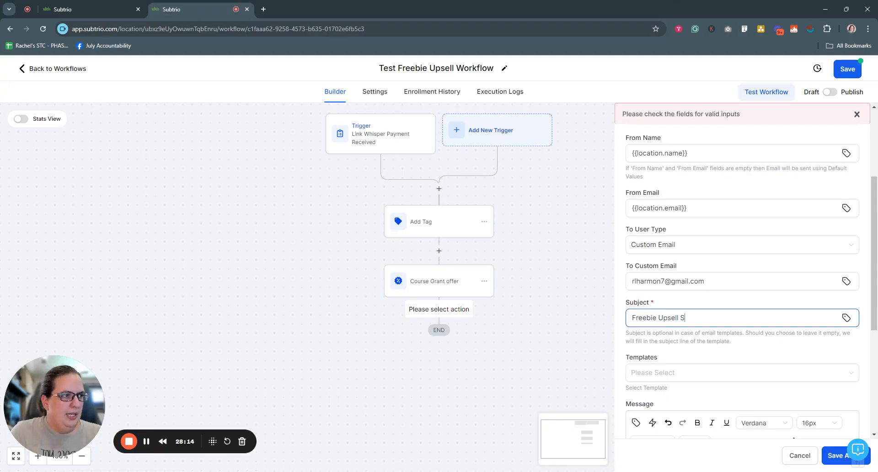
click(830, 455)
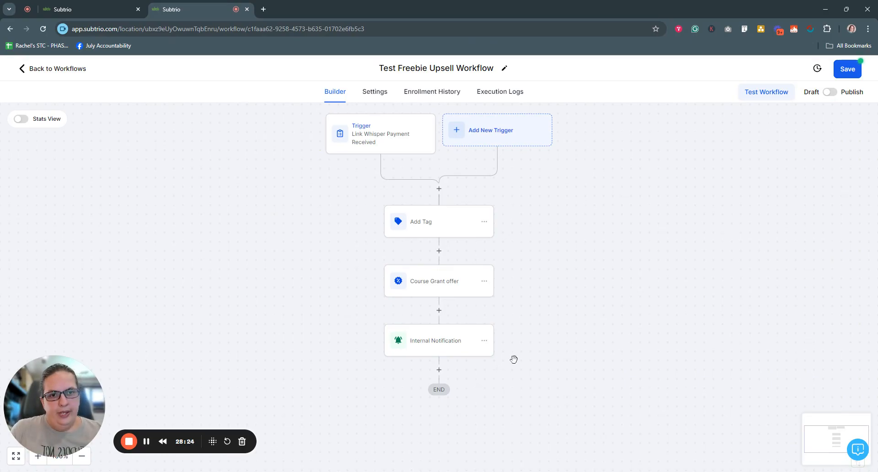
Discard a new Send Email step and switch to the Freebie Test Form builder tab.
click(439, 369)
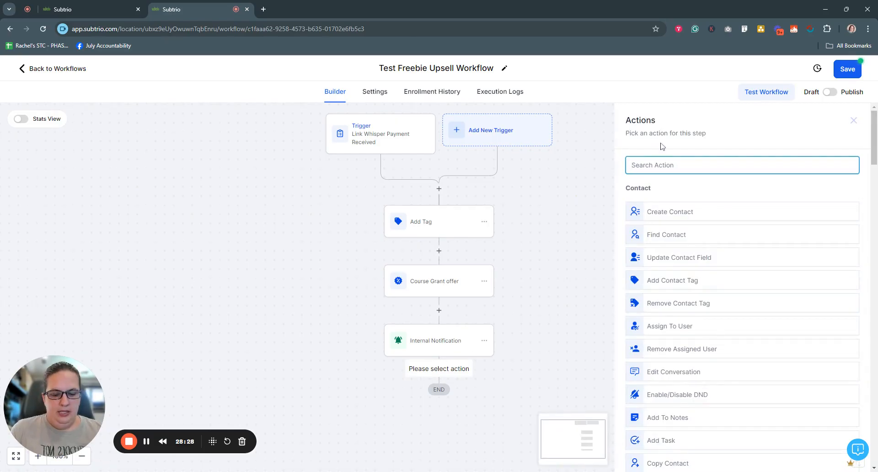
text(email)
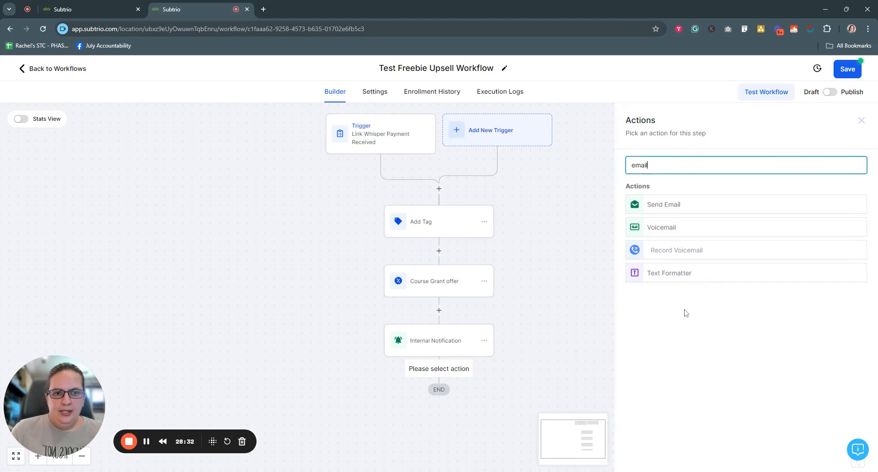
click(664, 205)
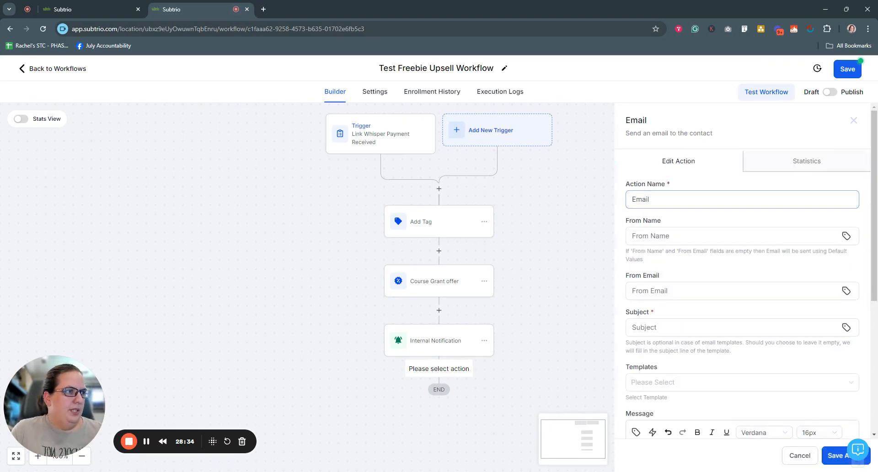
click(801, 456)
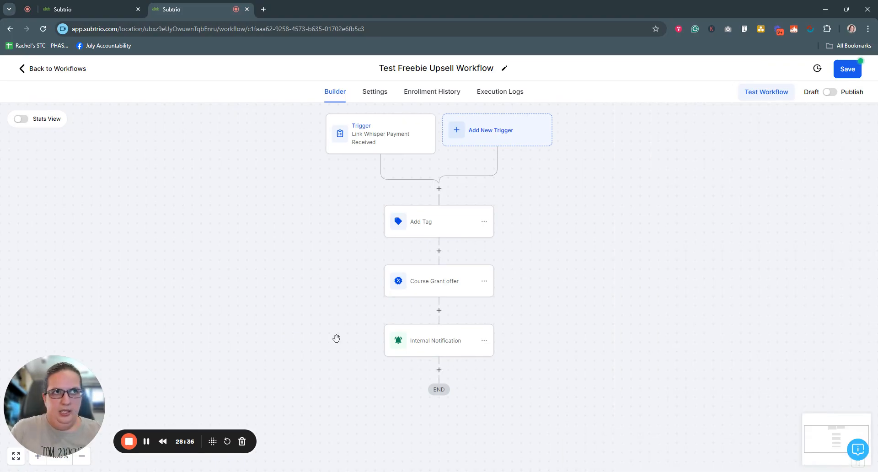
click(123, 10)
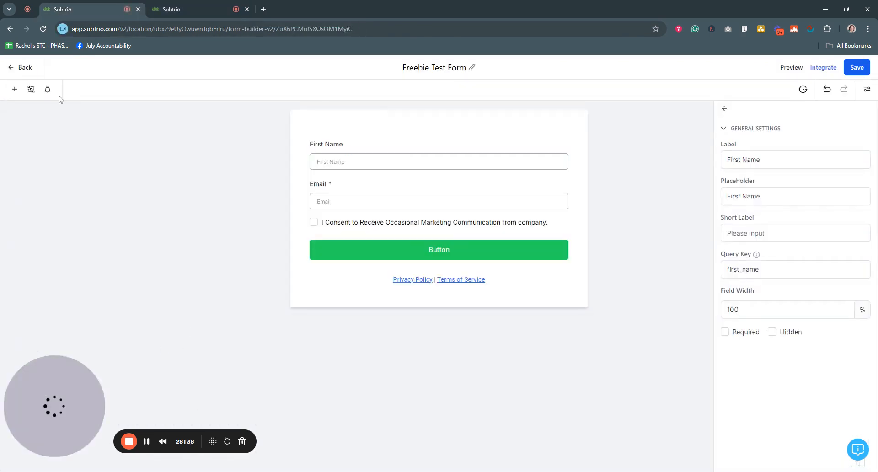
Open and review the Link Whisper TY and Instructions template under Email Templates > Product TY Emails.
click(18, 67)
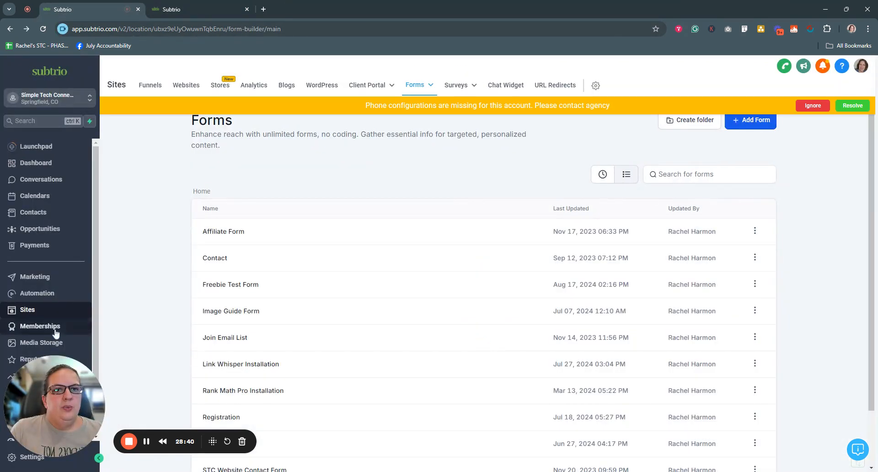
click(35, 277)
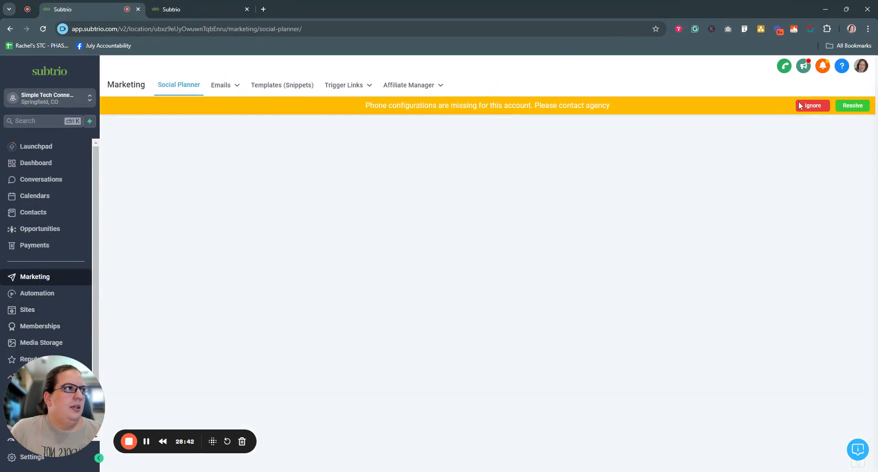
click(813, 105)
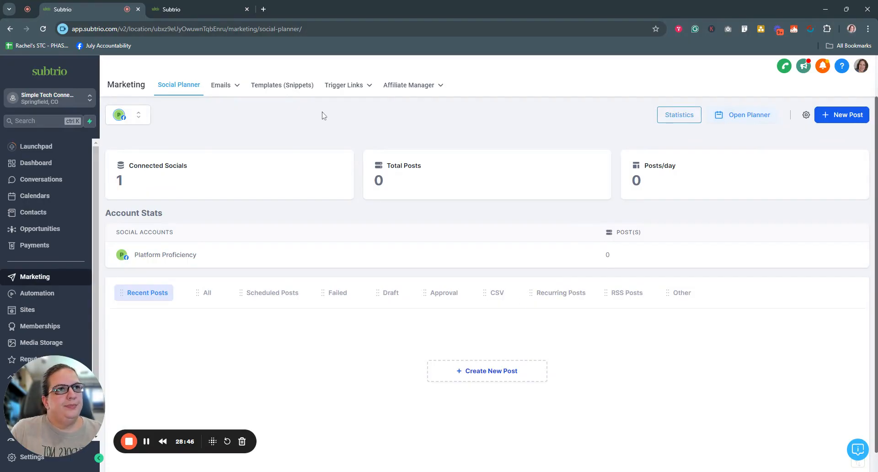
mouse_move(222, 86)
click(221, 122)
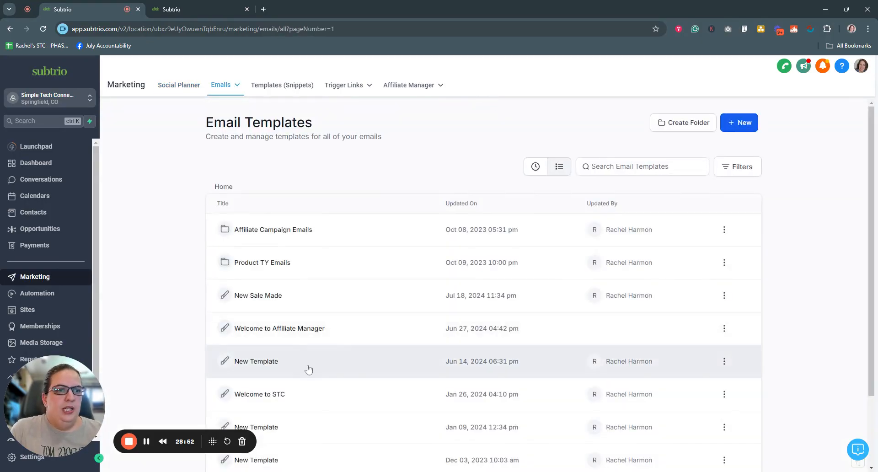
scroll(309, 369, down, 2)
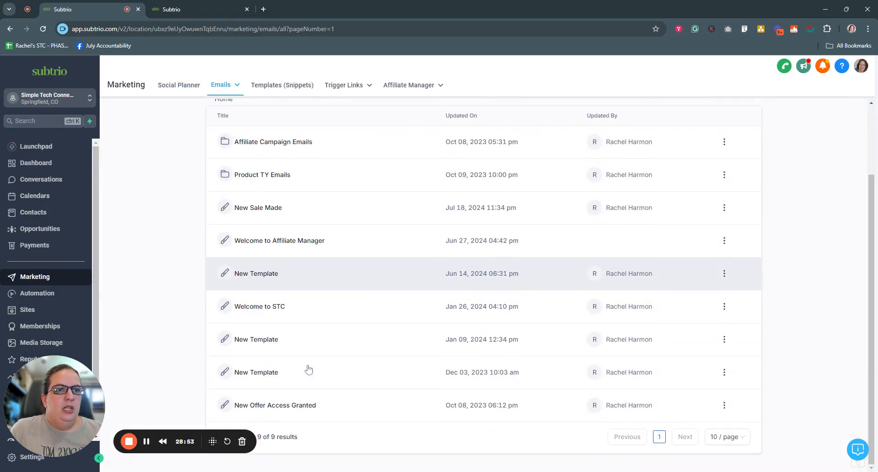
click(263, 176)
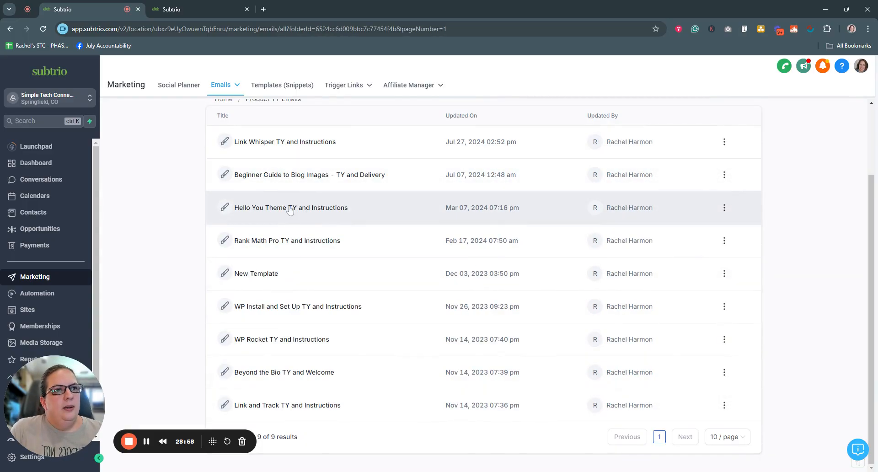
click(278, 142)
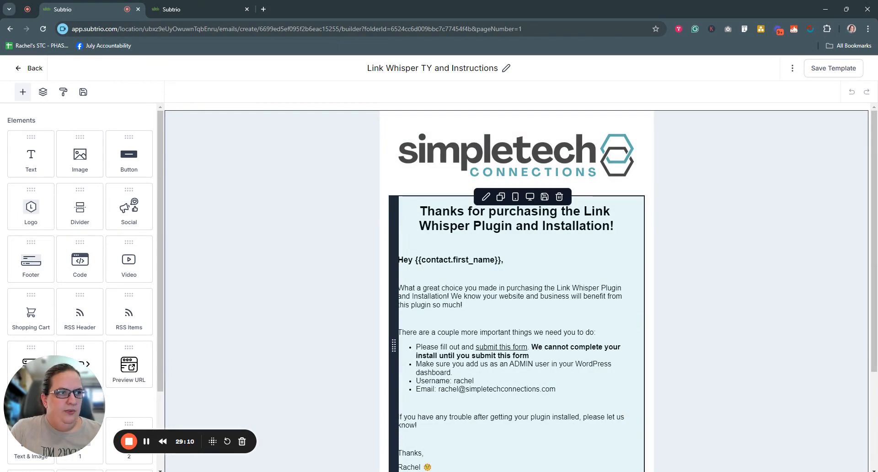
scroll(635, 320, down, 2)
scroll(517, 274, down, 2)
scroll(517, 274, up, 4)
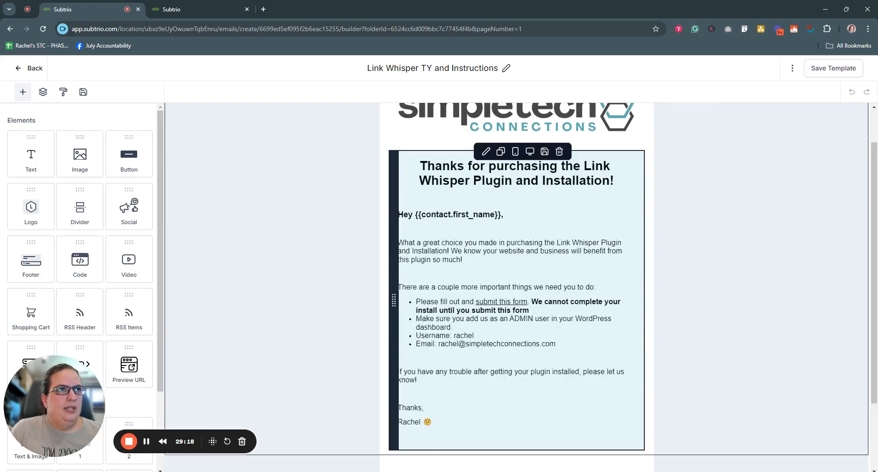
Back in the Test Freebie Upsell Workflow, add a Send Email step after Internal Notification.
click(201, 9)
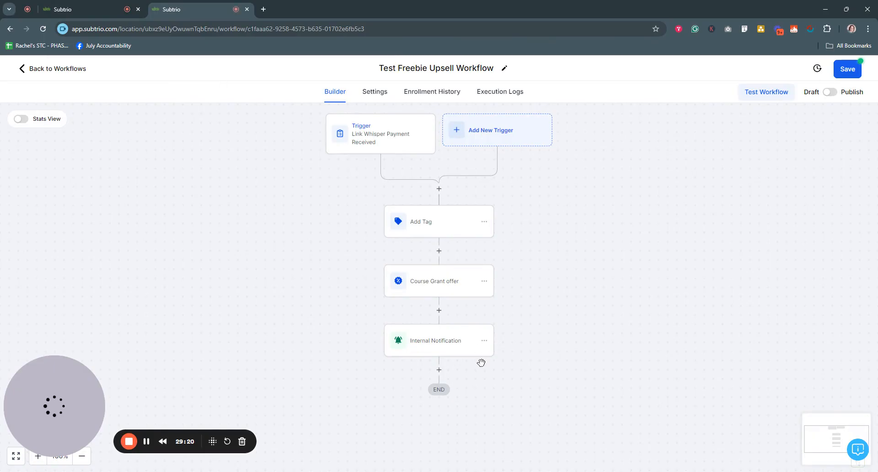
click(439, 370)
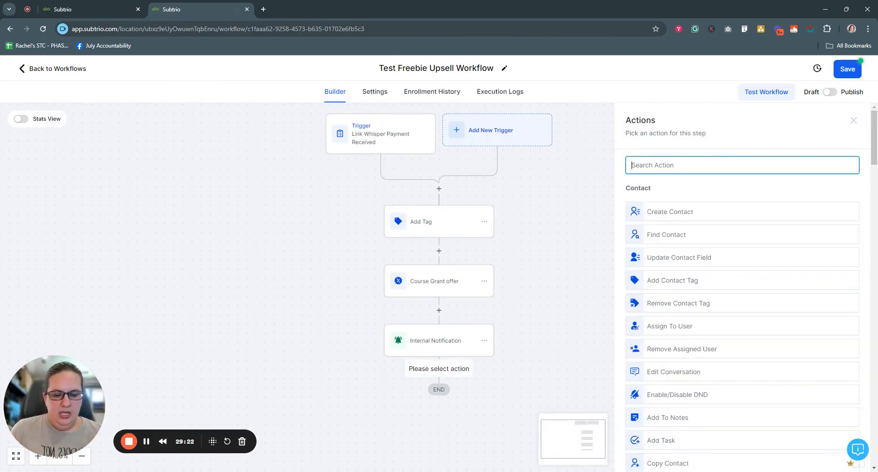
text(email)
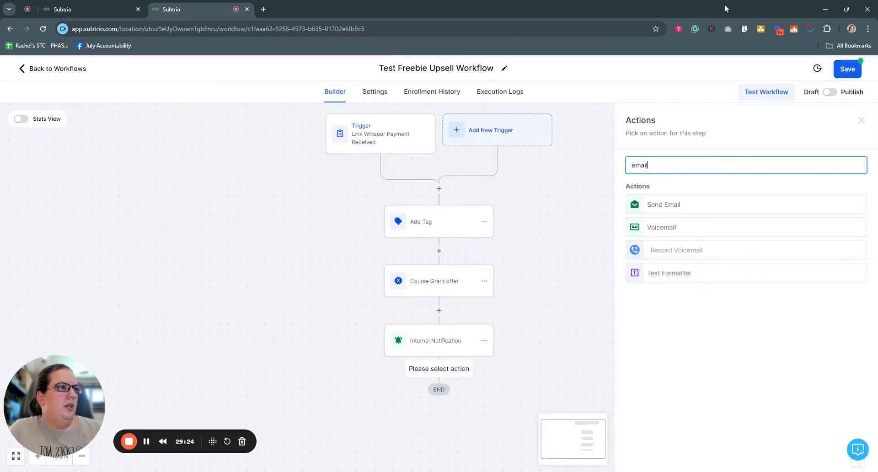
click(665, 210)
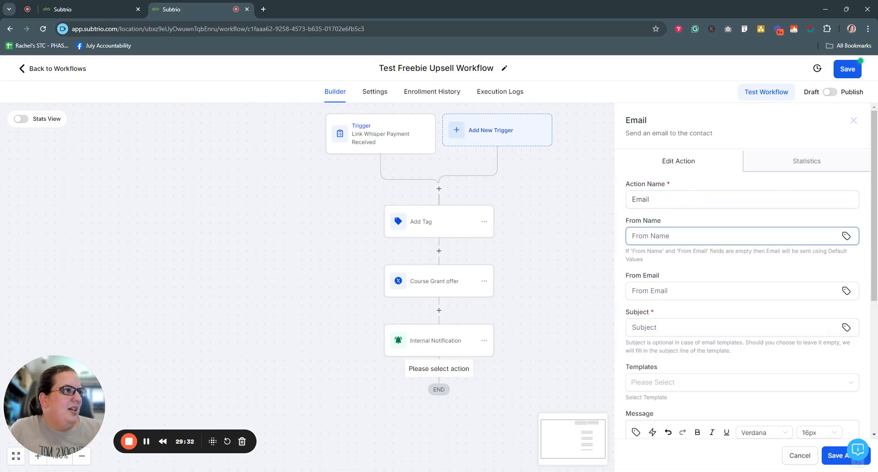
Set the email's sender address to {{location.email}} and sender name to {{location.name}}, removing the typed name.
click(837, 239)
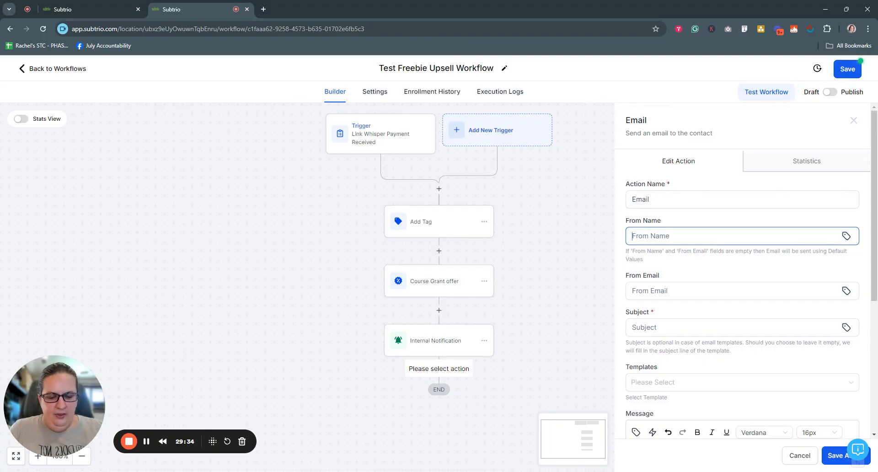
text(Rachel)
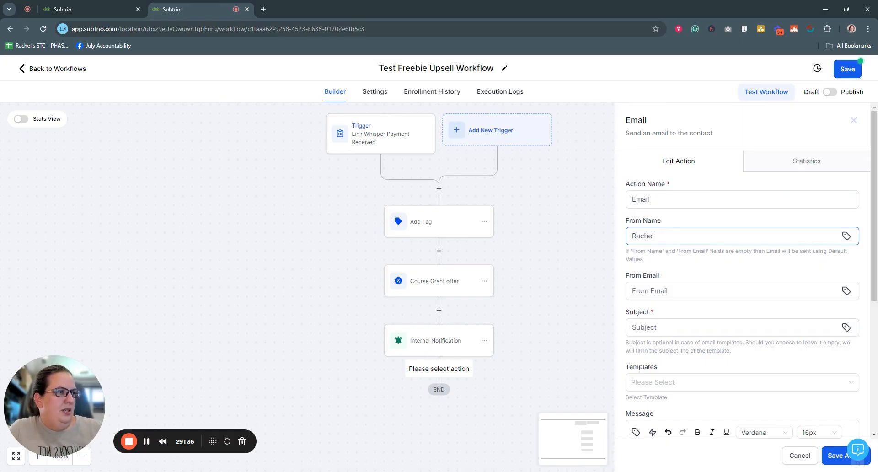
click(732, 291)
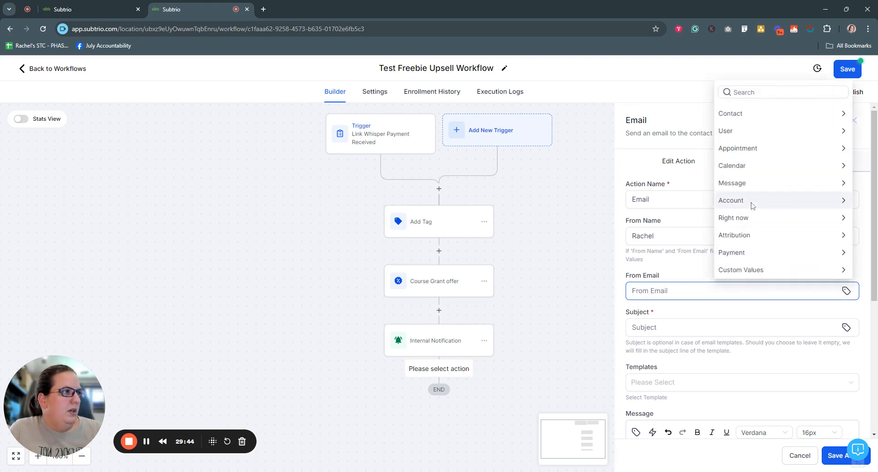
click(732, 200)
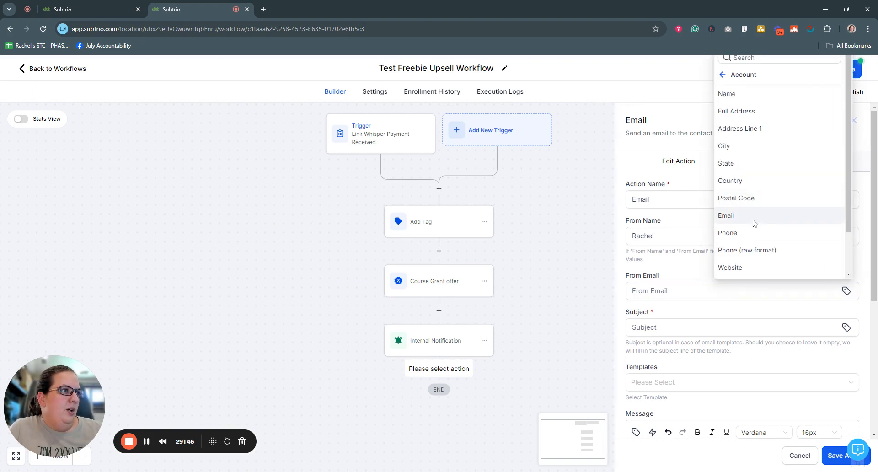
click(753, 219)
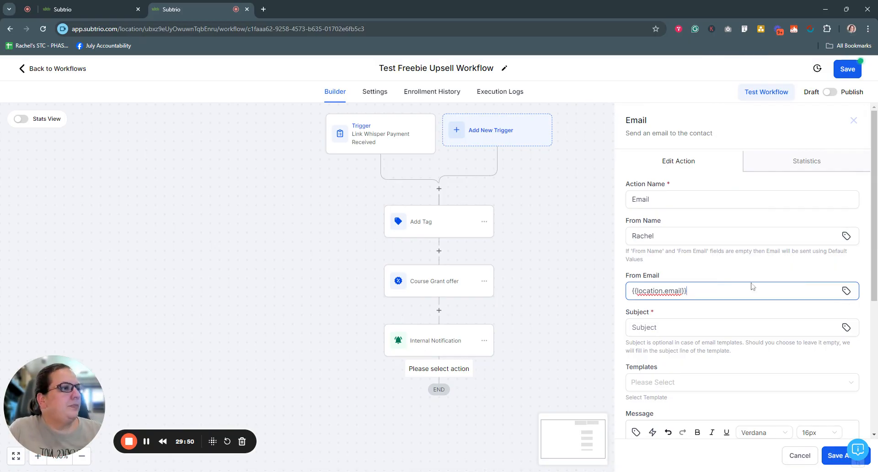
scroll(736, 274, down, 2)
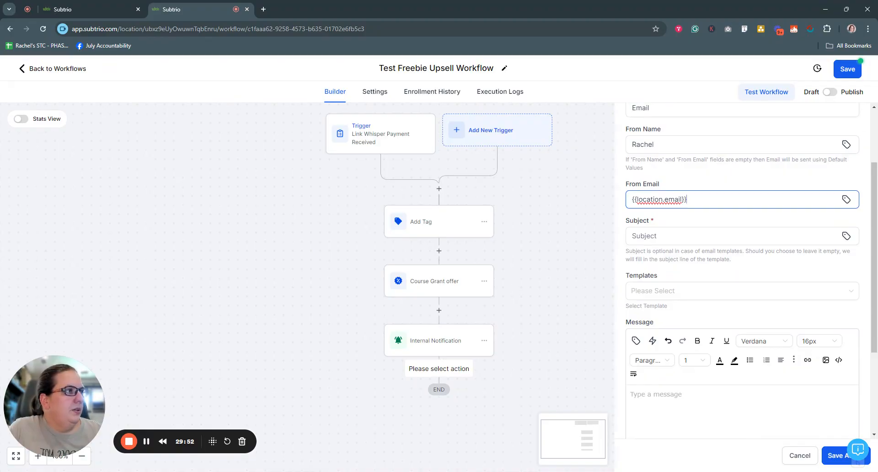
click(847, 144)
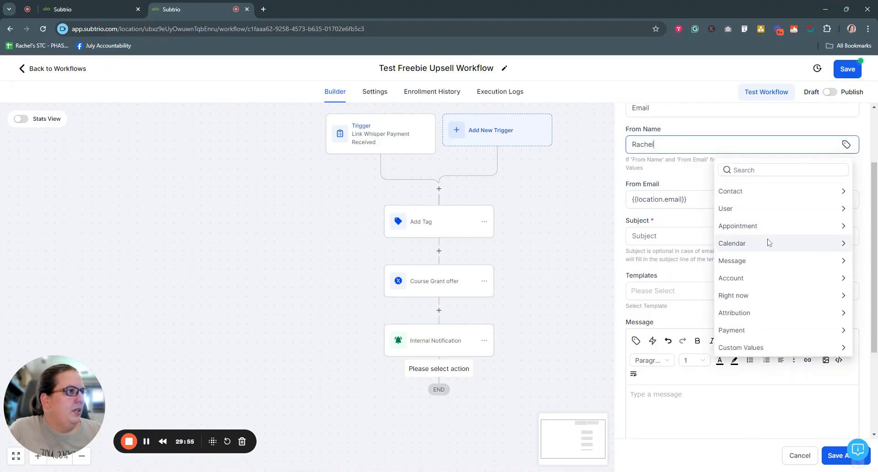
click(752, 278)
click(751, 208)
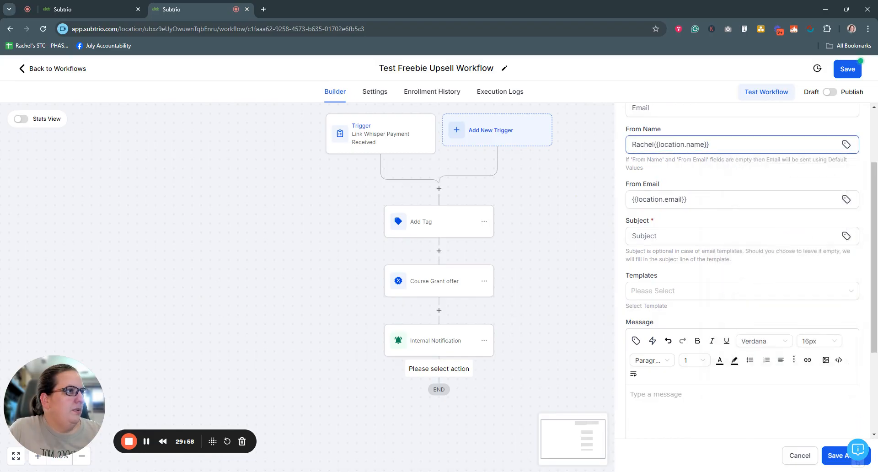
drag(654, 144, 604, 142)
key(BackSpace)
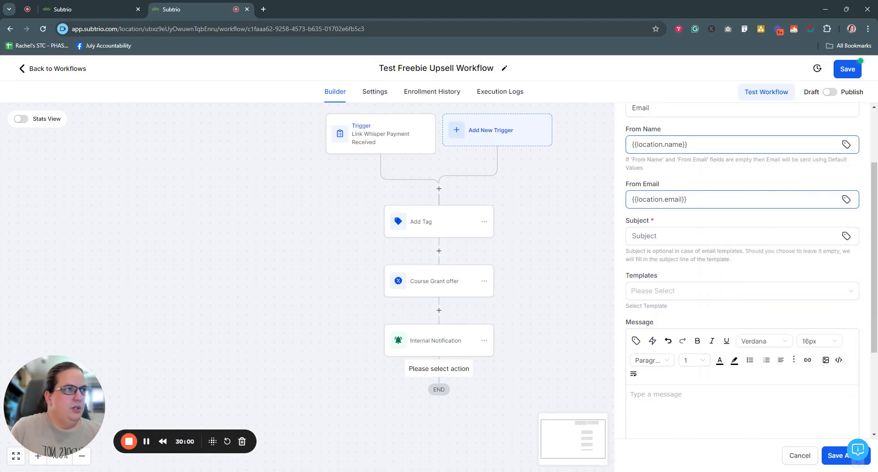
click(693, 234)
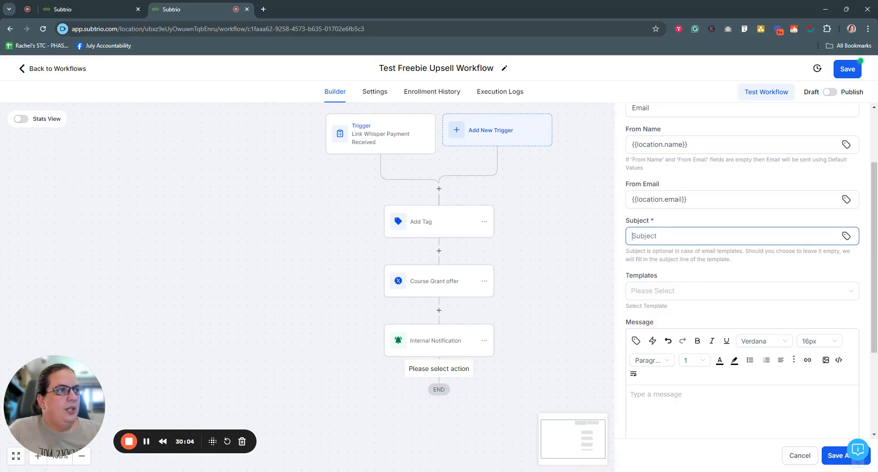
Choose the Link Whisper TY and Instructions template for the email and save the email step.
click(623, 270)
scroll(640, 271, down, 2)
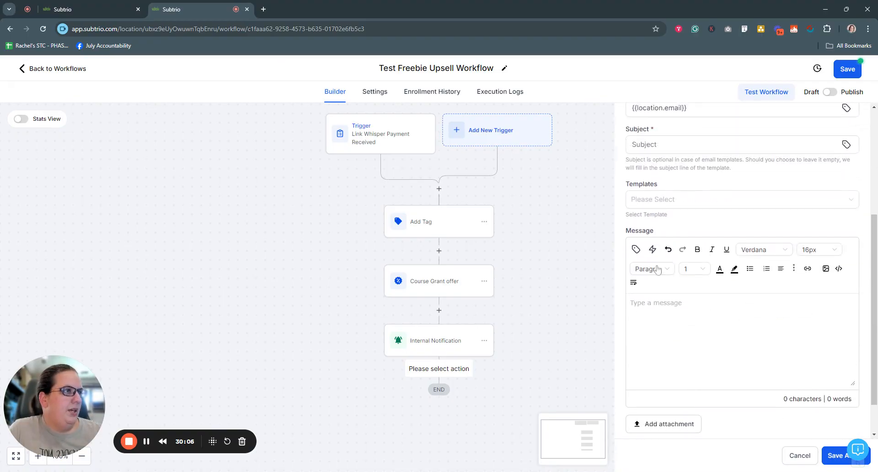
click(684, 203)
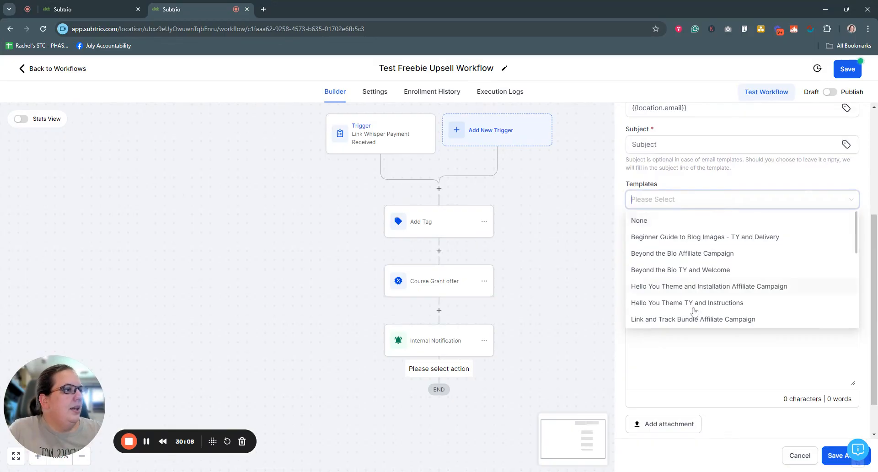
scroll(693, 307, down, 1)
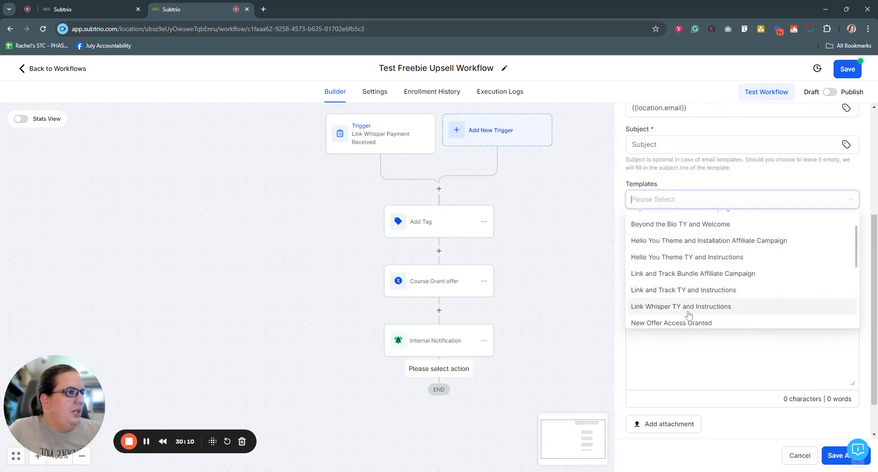
click(686, 307)
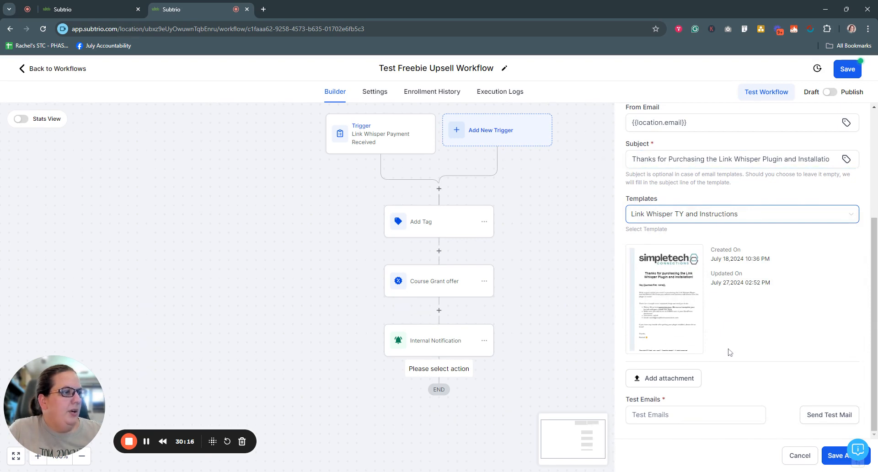
click(831, 455)
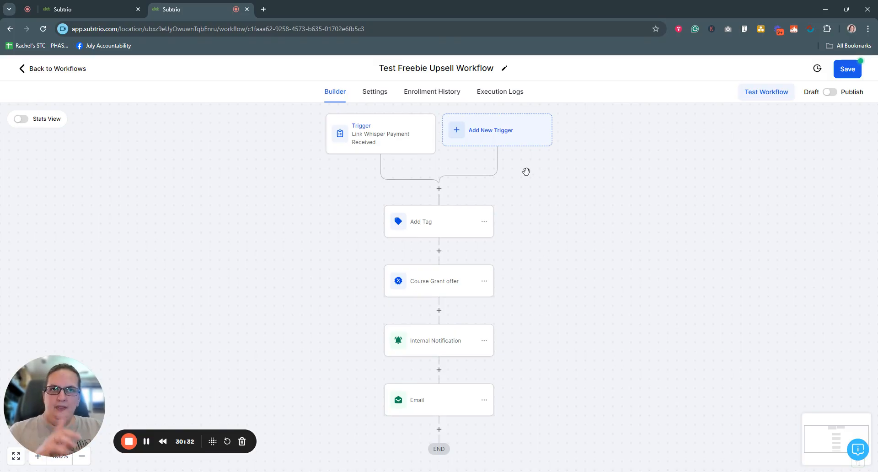
Save the Test Freebie Upsell Workflow, then open Link Whisper Workflow from the Product Workflows folder.
click(845, 71)
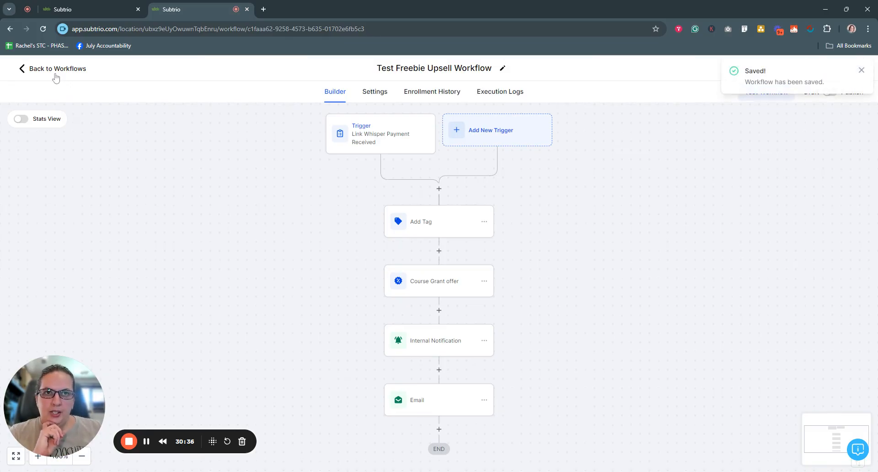
click(54, 70)
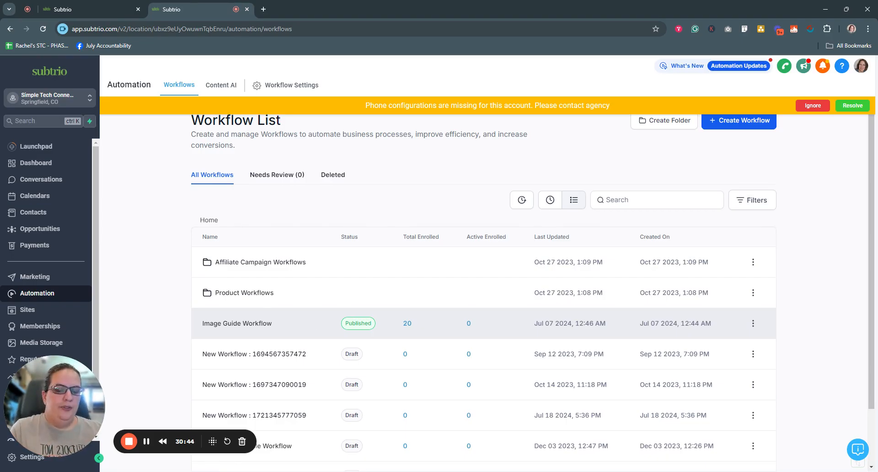
scroll(323, 343, down, 2)
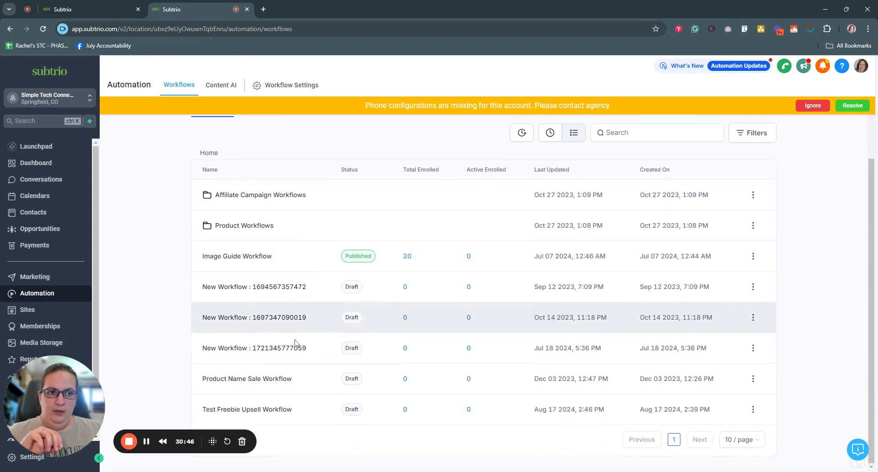
click(224, 232)
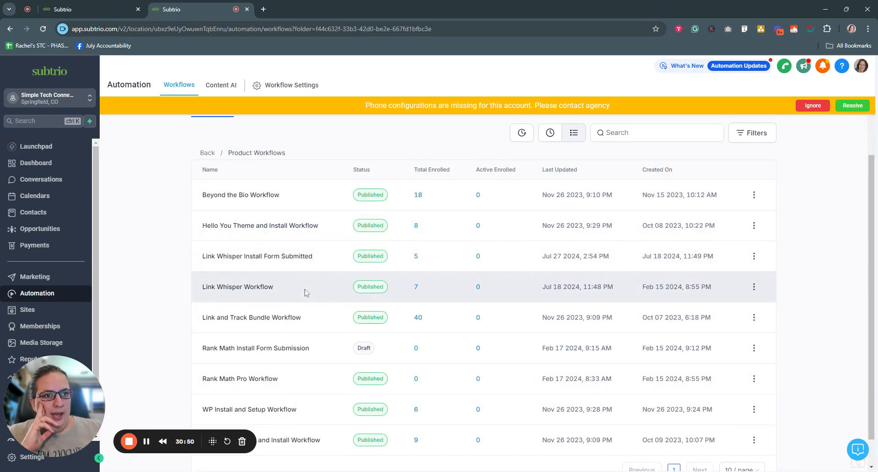
click(252, 293)
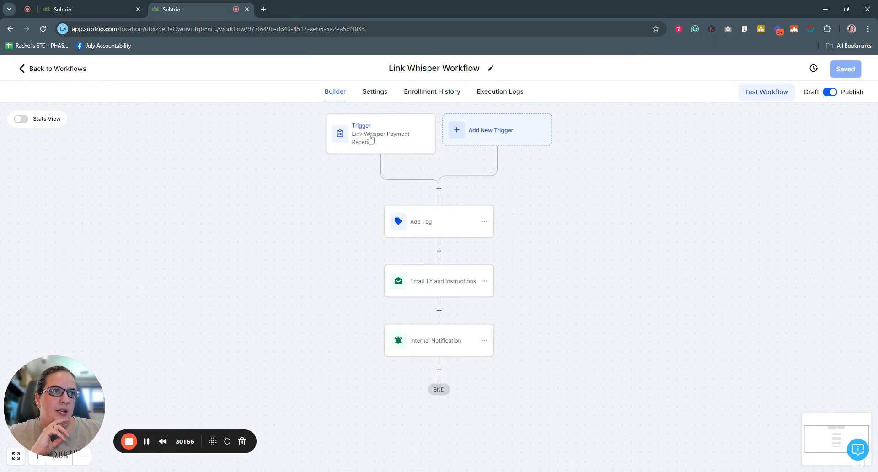
click(368, 137)
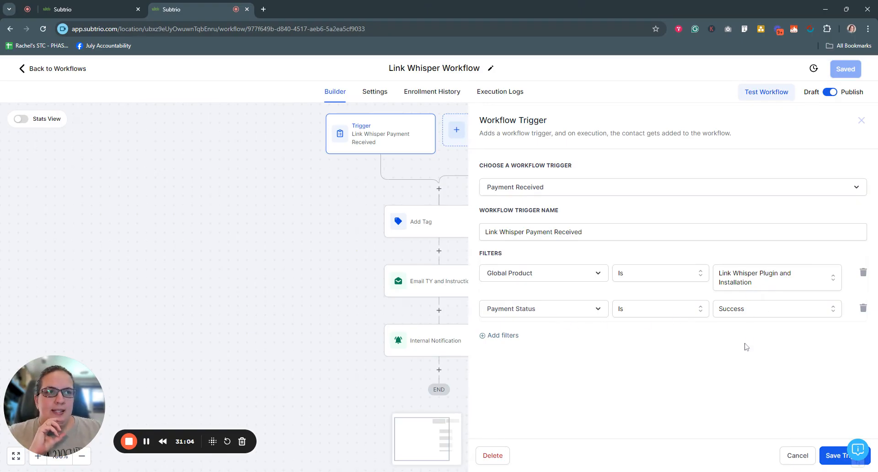
click(799, 457)
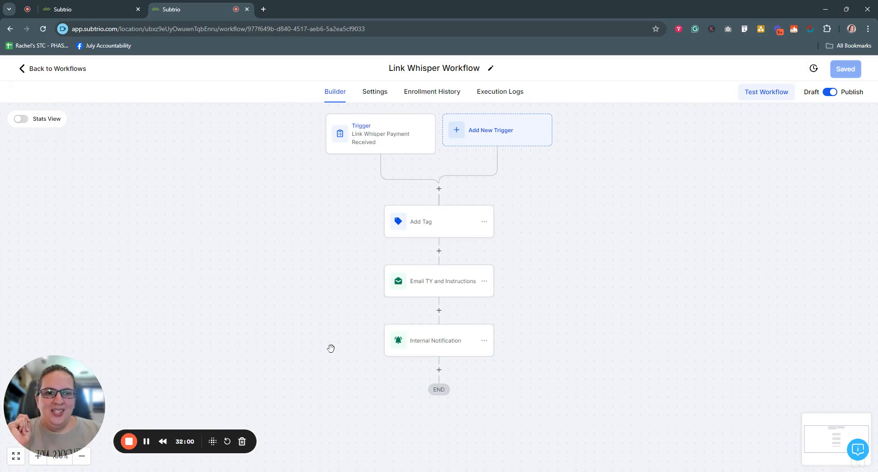
click(129, 441)
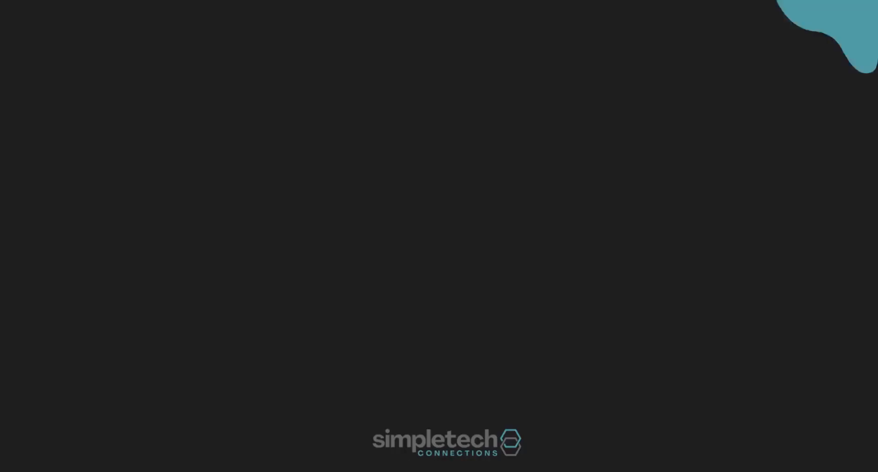